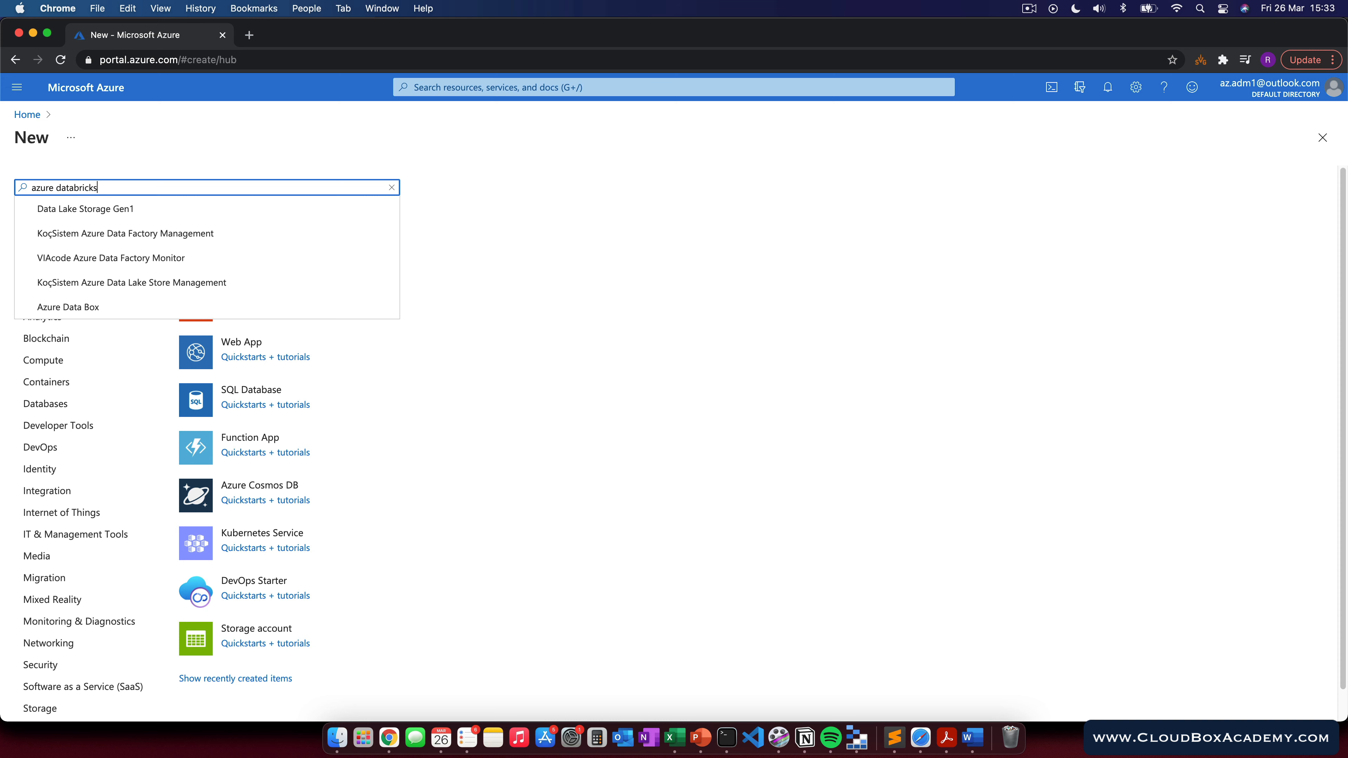
Step: Start creating an Azure Databricks workspace and create a new resource group named databricks-demo-rg for it
click(75, 259)
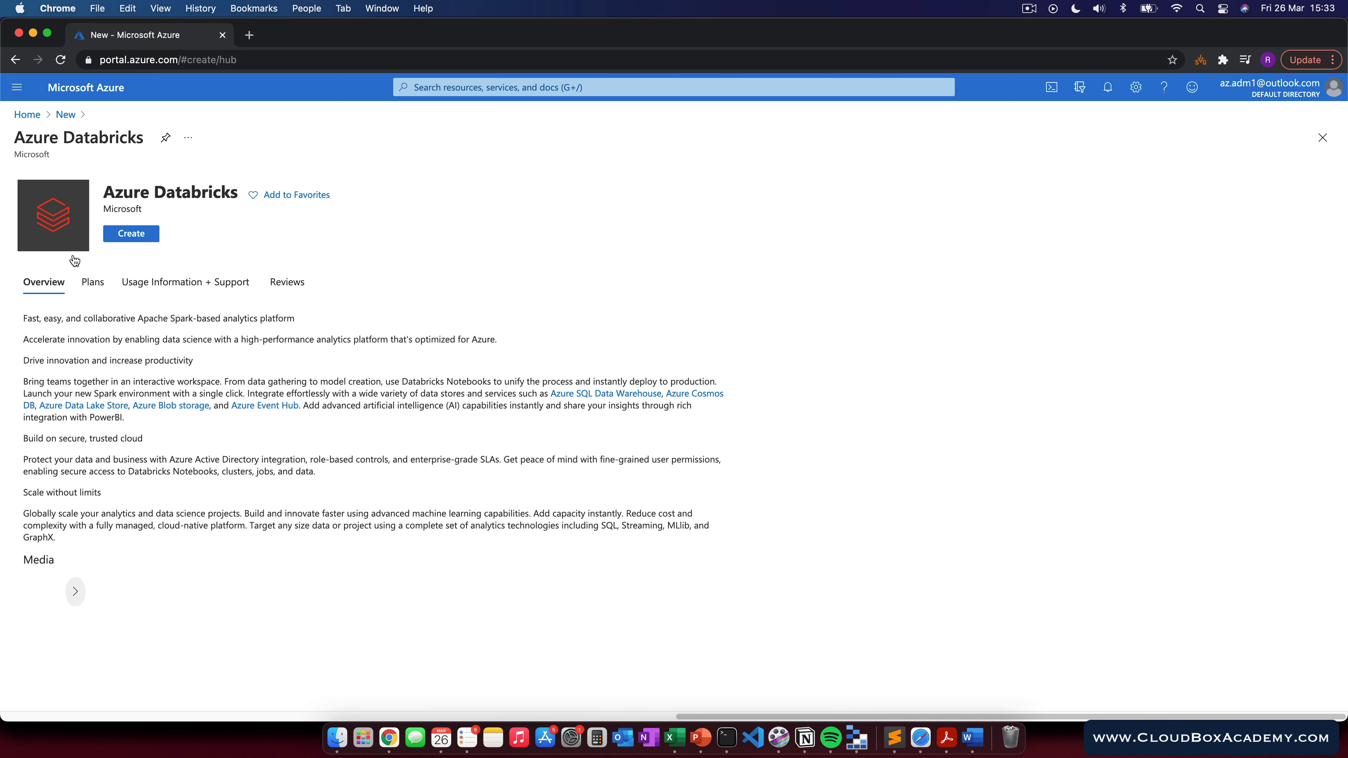
click(123, 245)
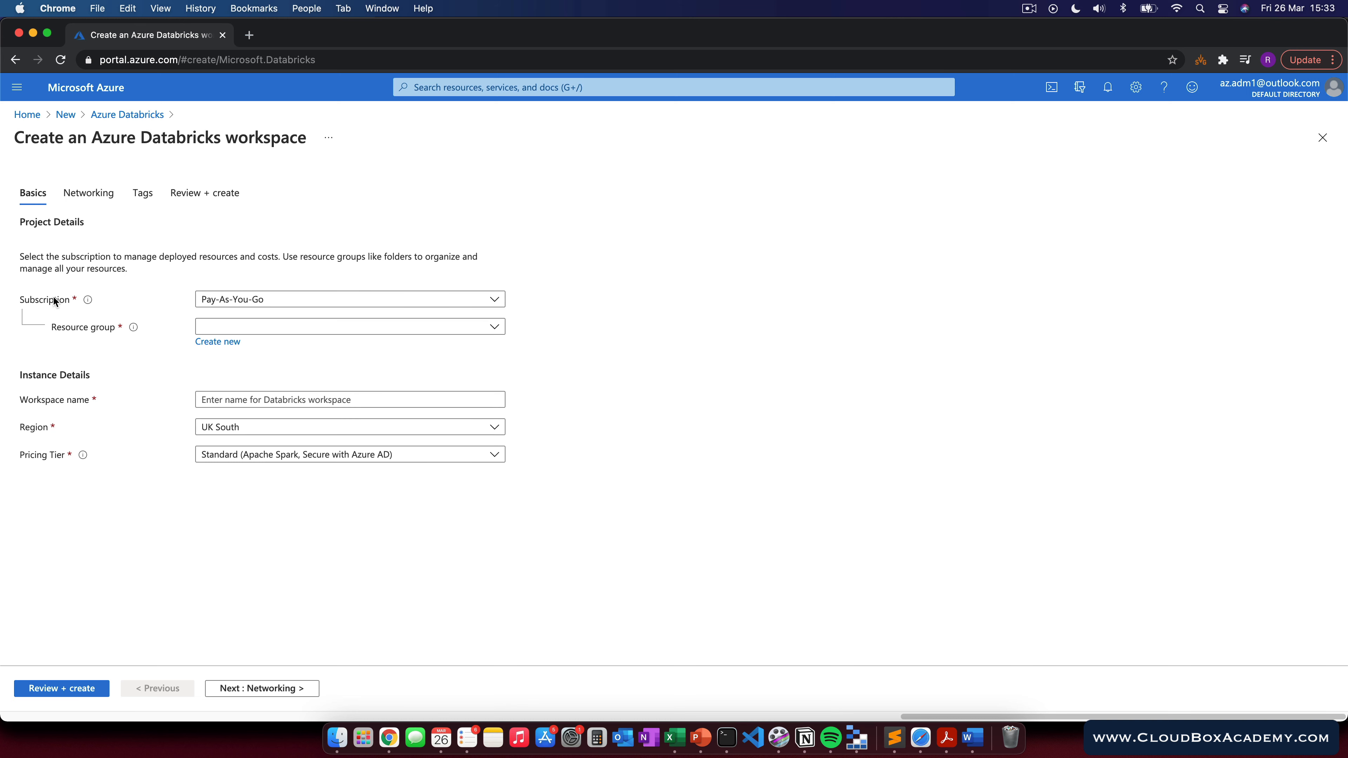
click(225, 339)
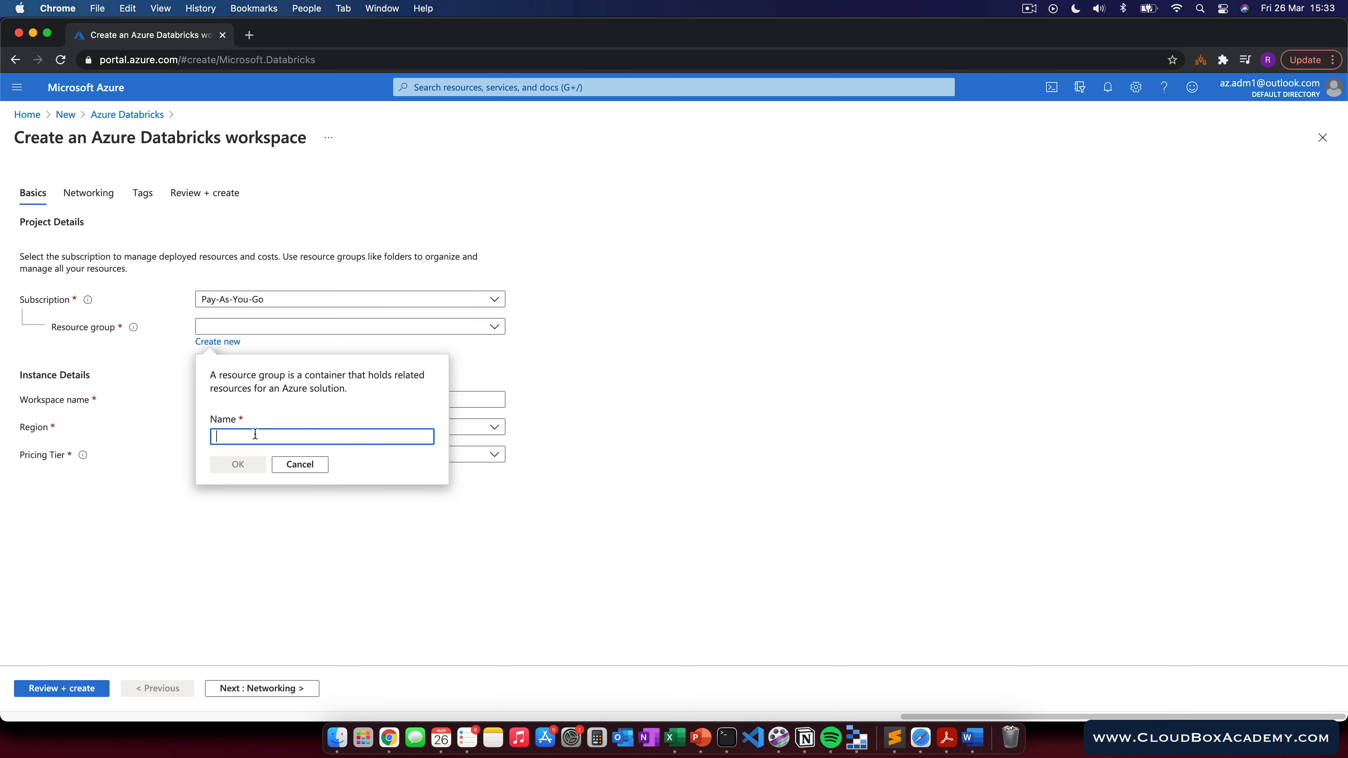
text(d)
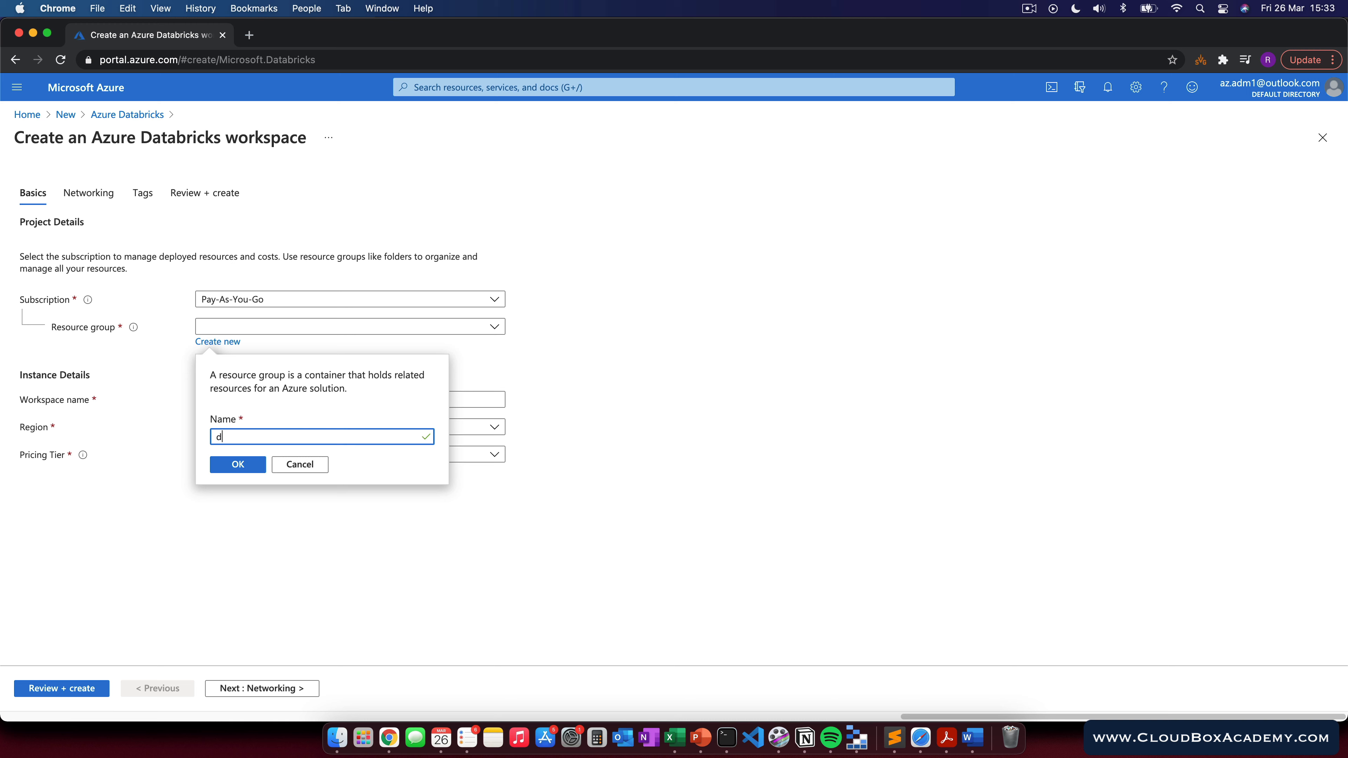
text(tatabricks-demo-rg)
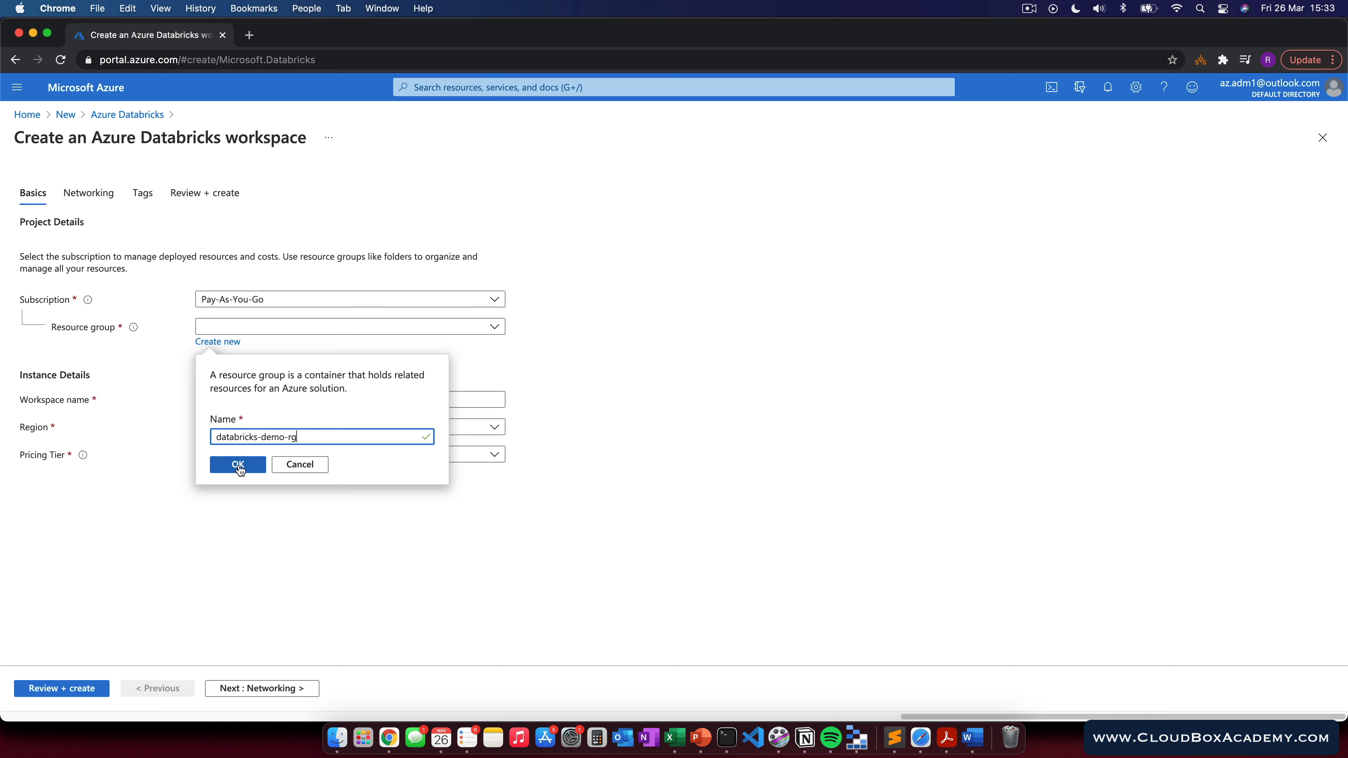
click(238, 465)
Step: Name the workspace databricks-demo-ws and continue to the networking settings
click(239, 397)
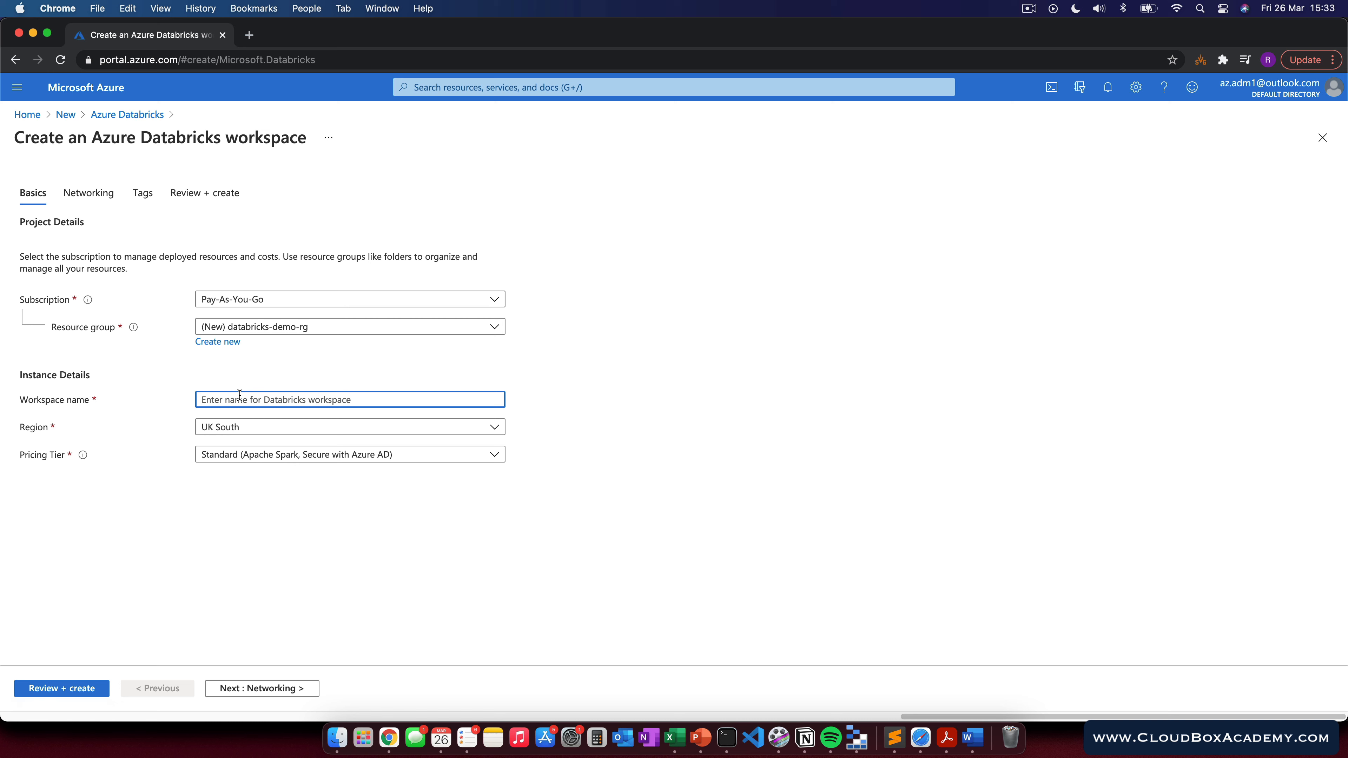
text(databricks-demo-ws)
click(233, 689)
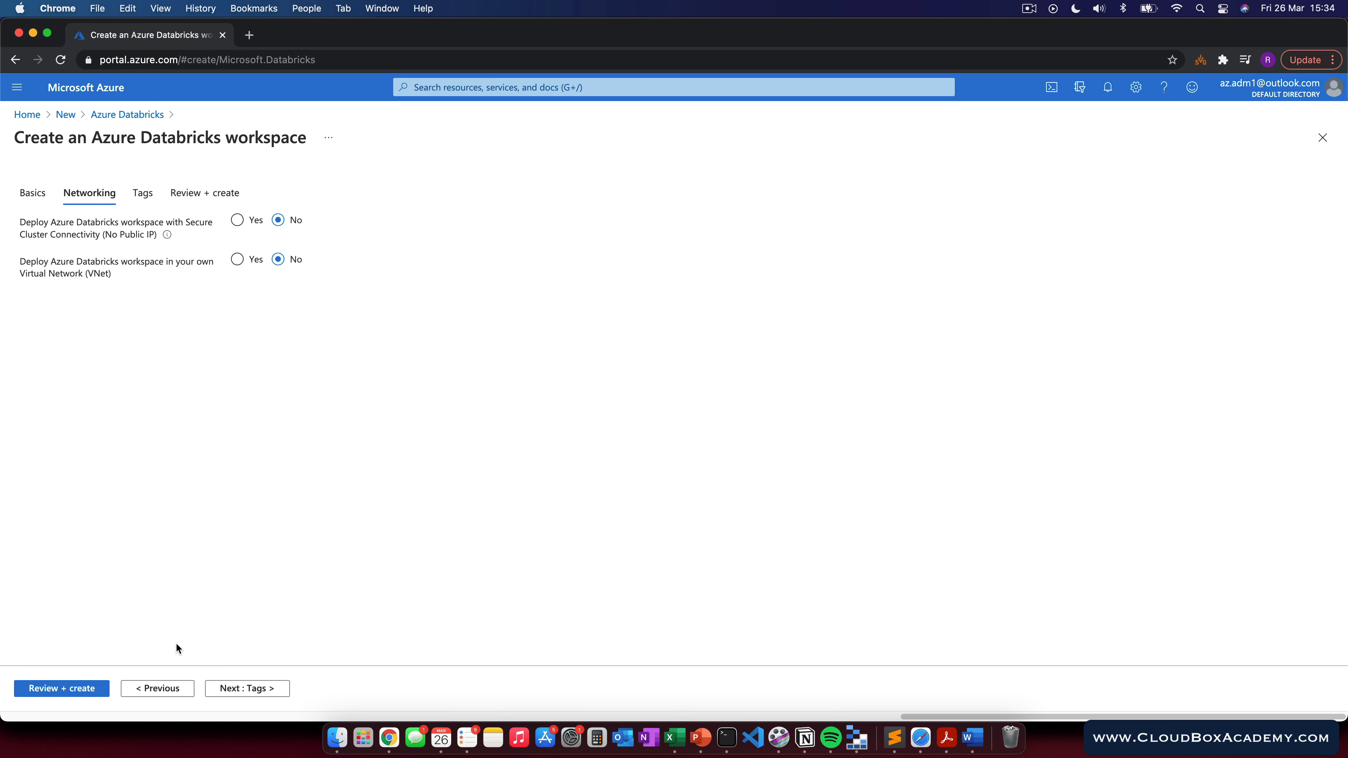
Step: Continue past networking and tags with defaults, review the settings and create the workspace
click(239, 688)
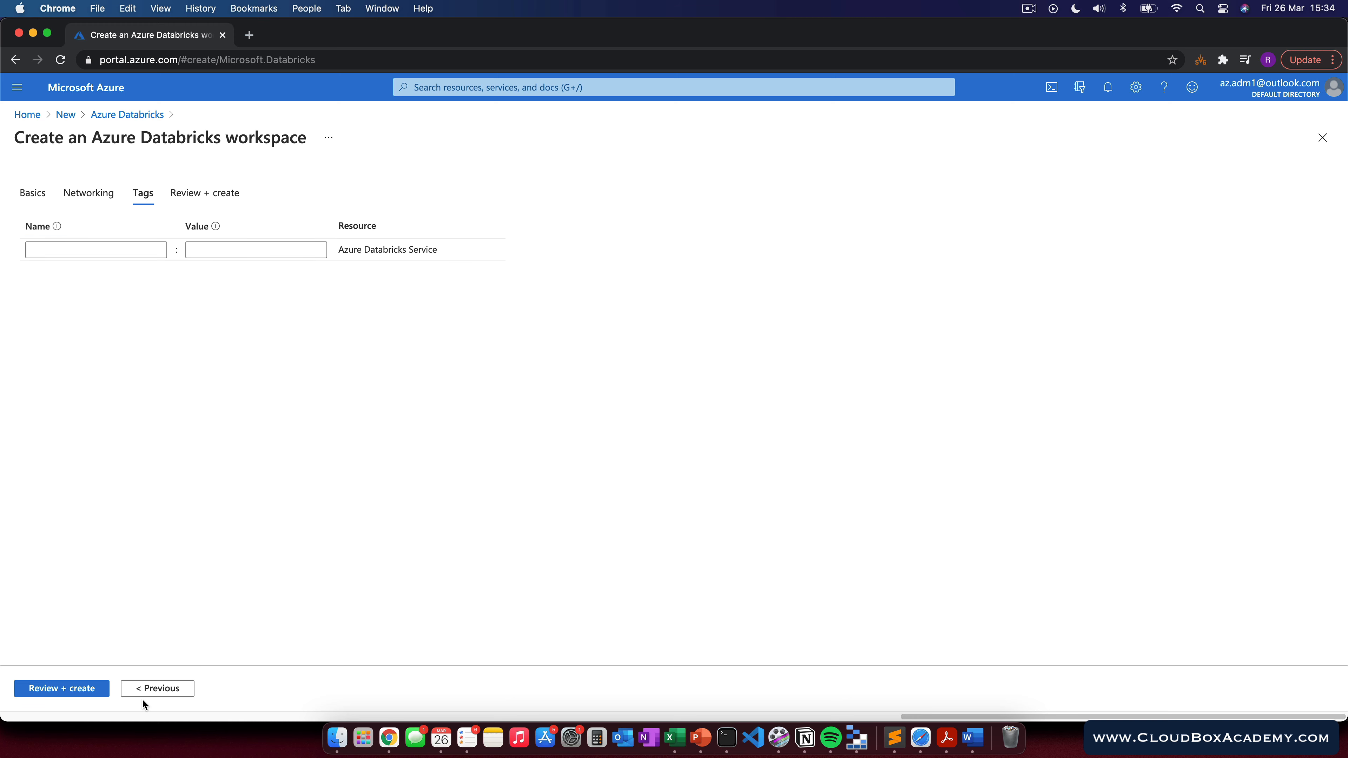
click(90, 689)
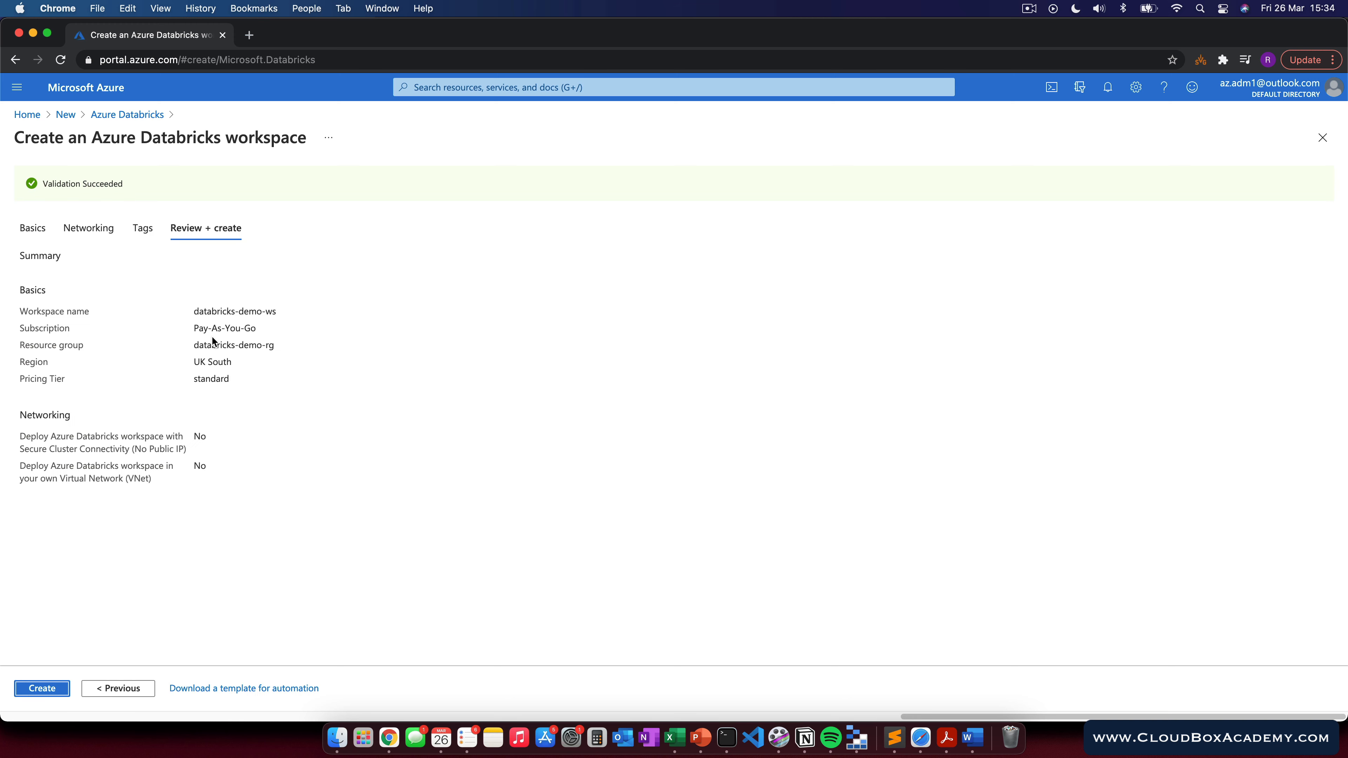
click(56, 690)
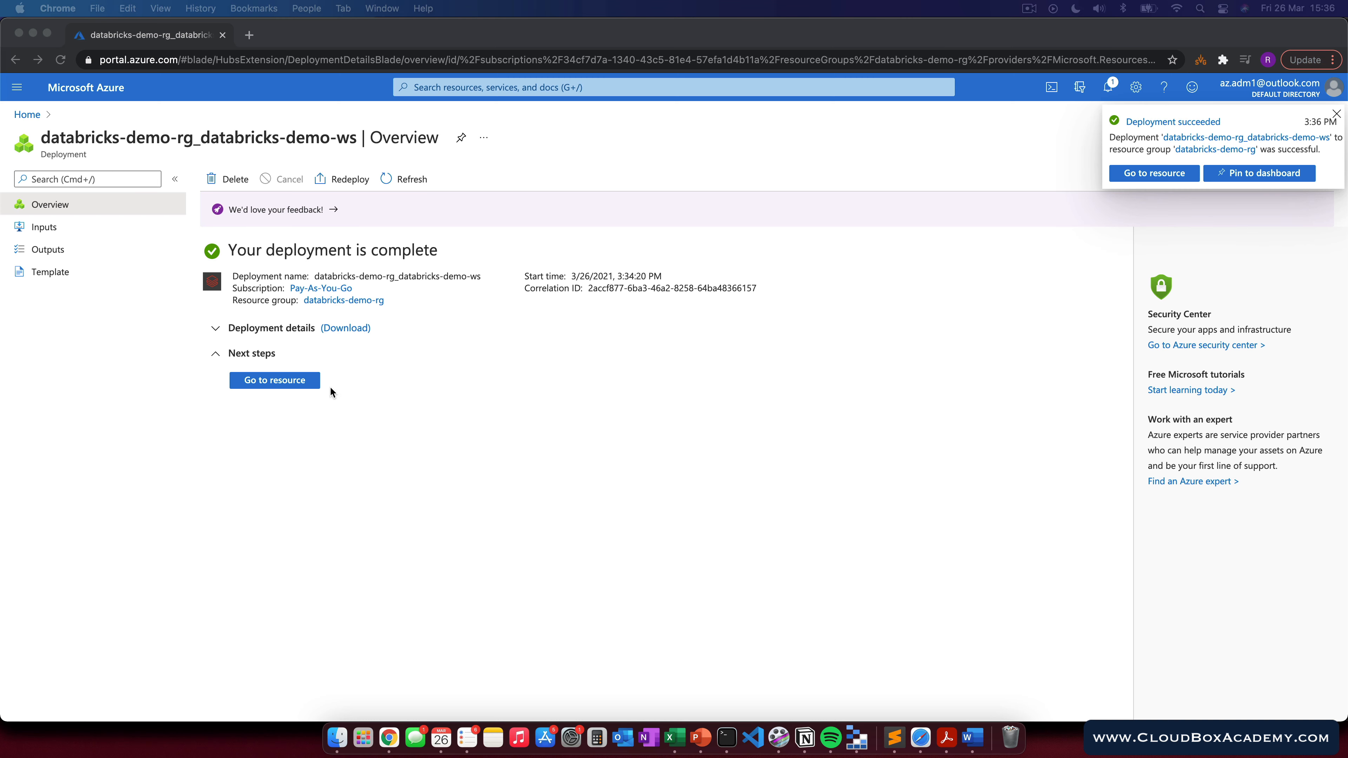
Step: Go to the deployed workspace resource and launch the Databricks workspace
click(291, 381)
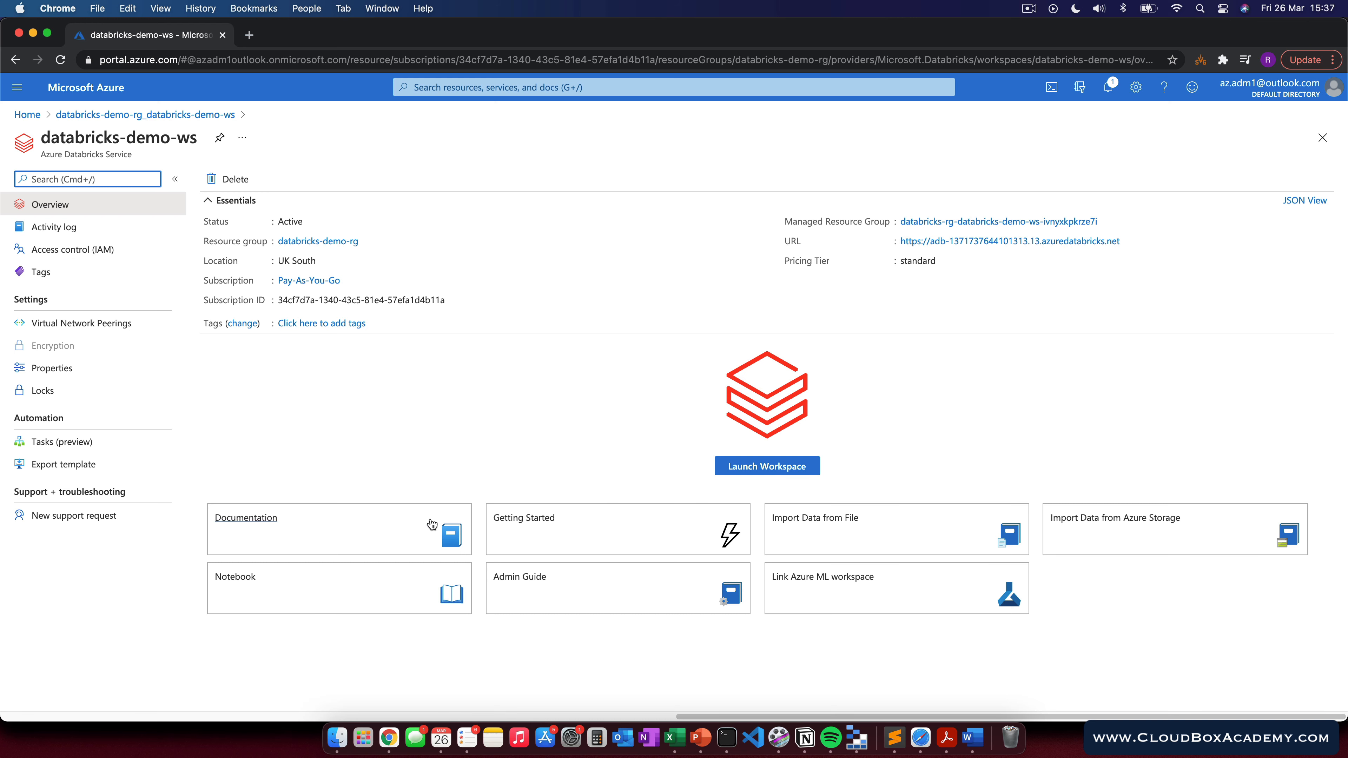
click(772, 470)
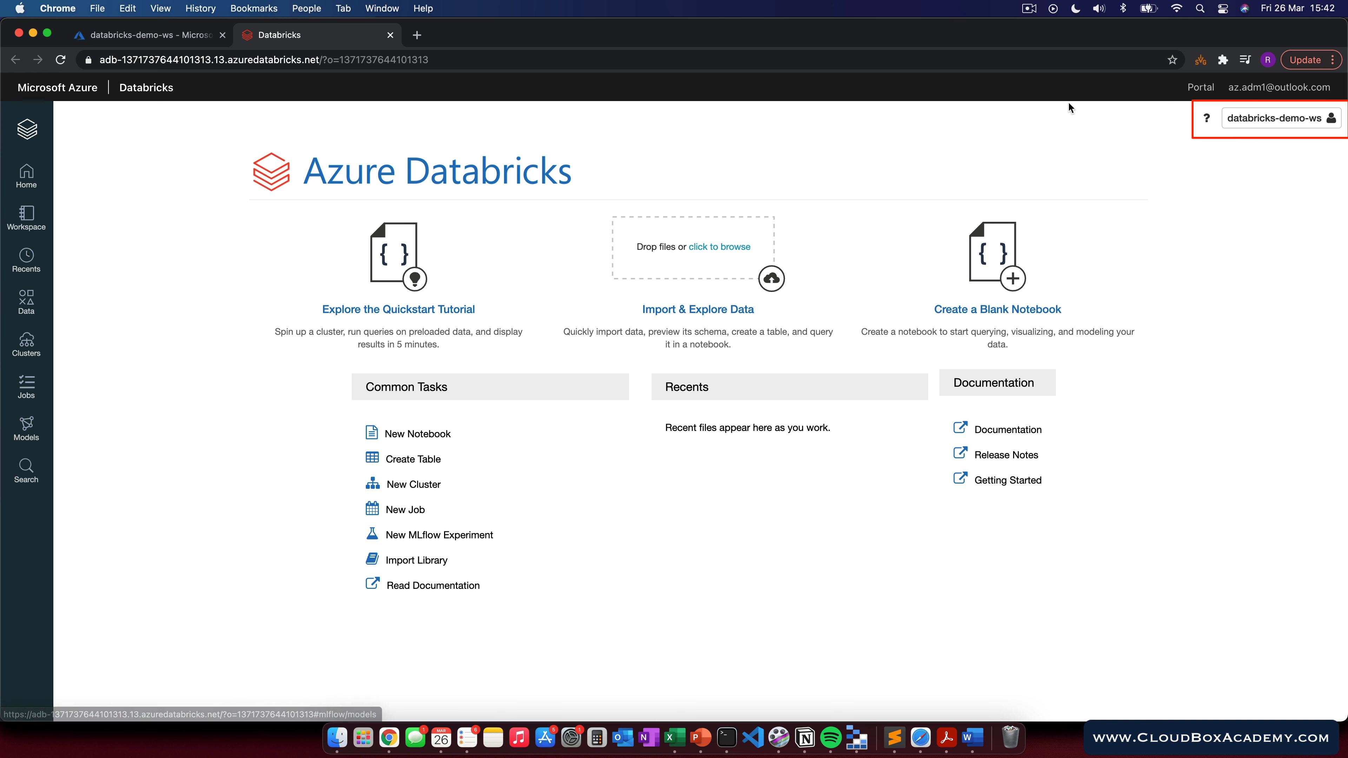
Step: Explore the account menu and each sidebar section: Workspace, Recents, Data, Clusters, Jobs, Models and Search
click(1329, 120)
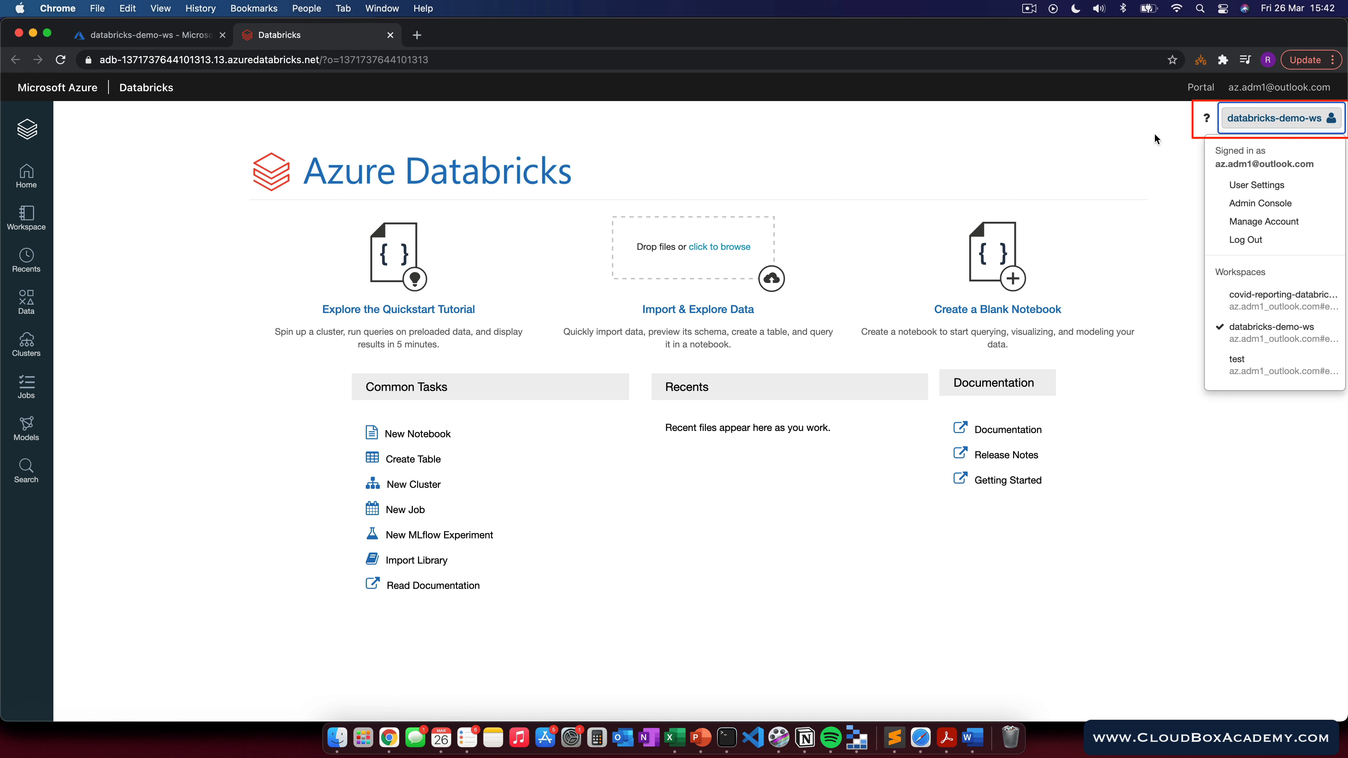
click(1096, 139)
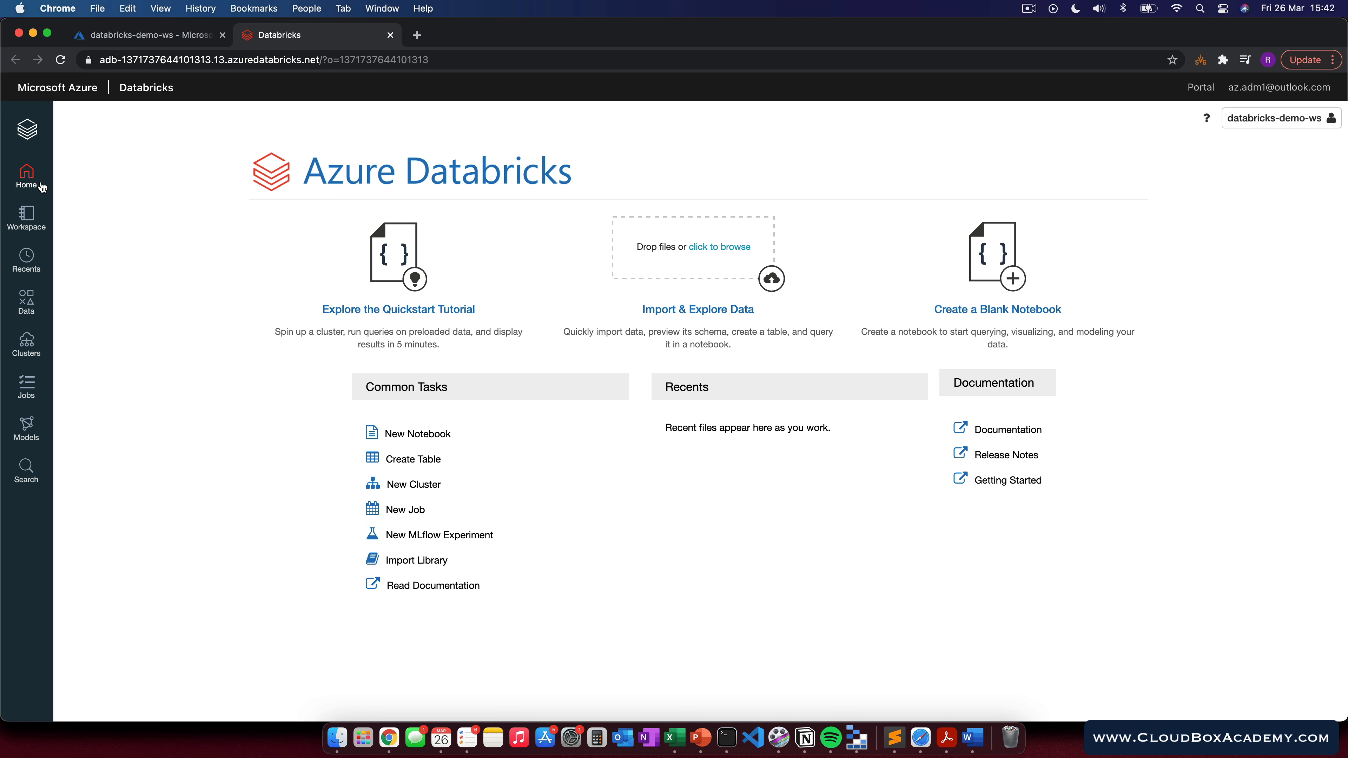
click(29, 217)
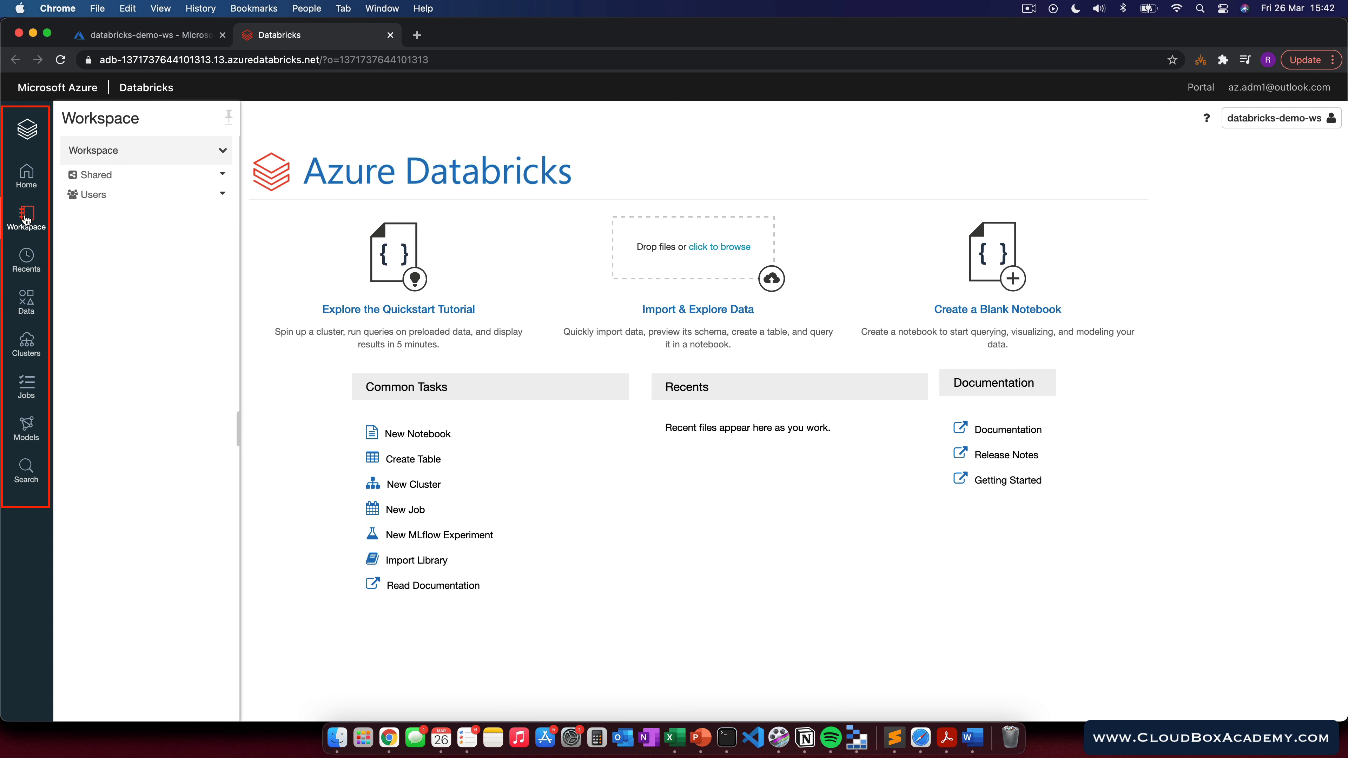
click(202, 197)
click(322, 175)
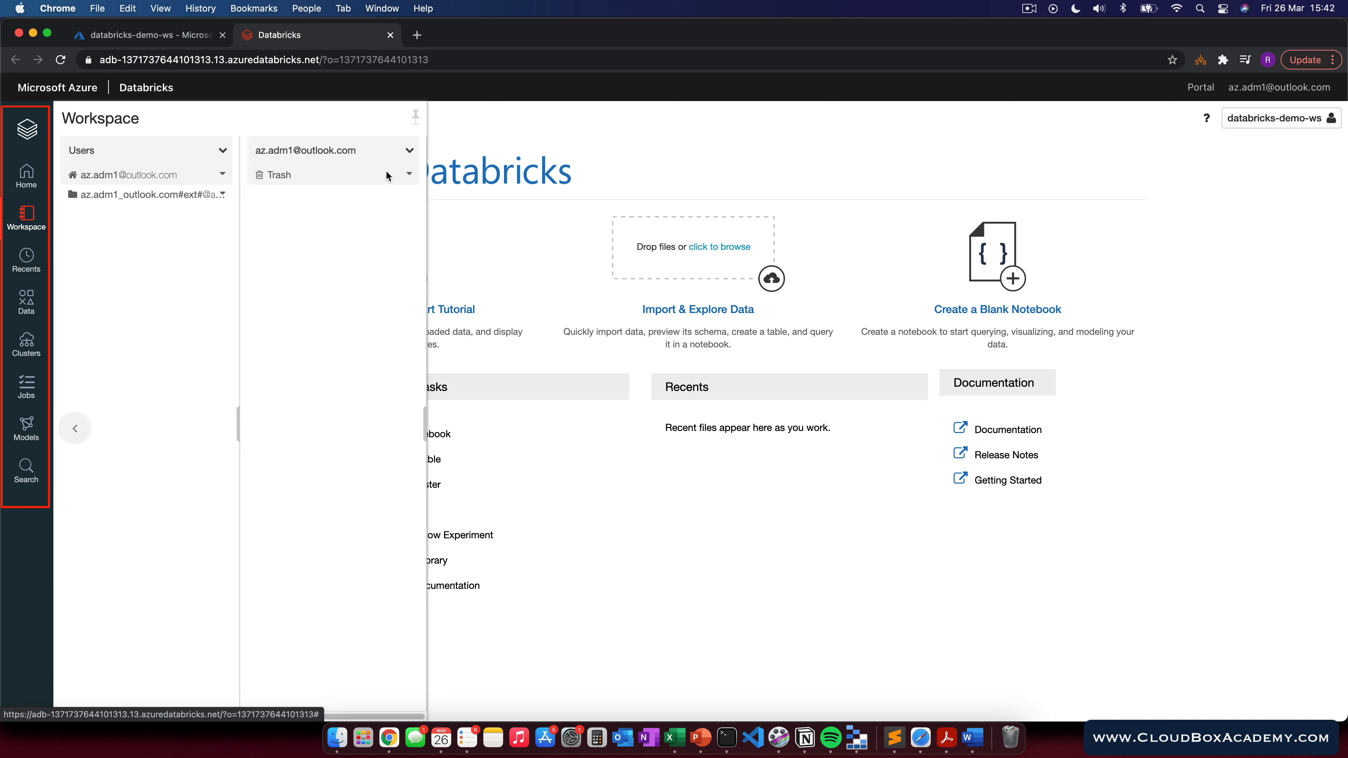
click(409, 150)
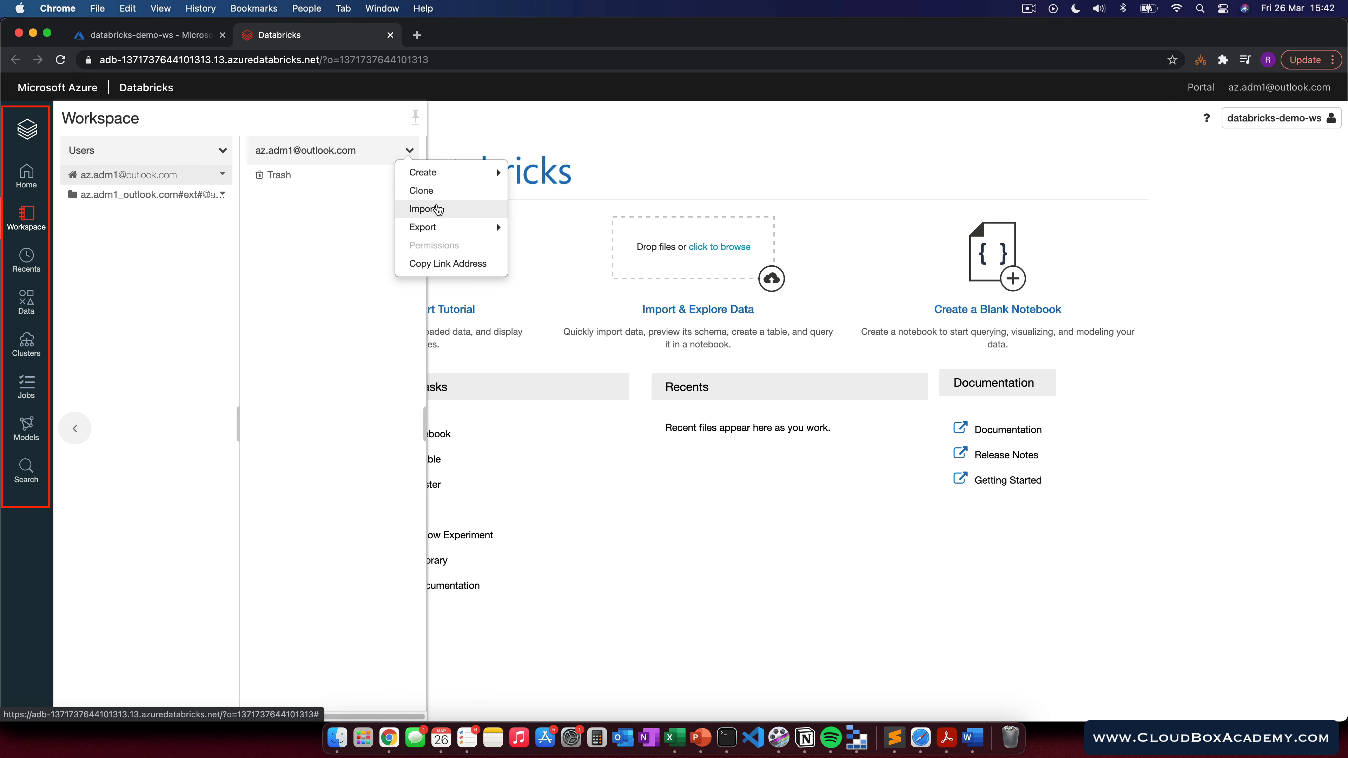
mouse_move(443, 177)
mouse_move(436, 228)
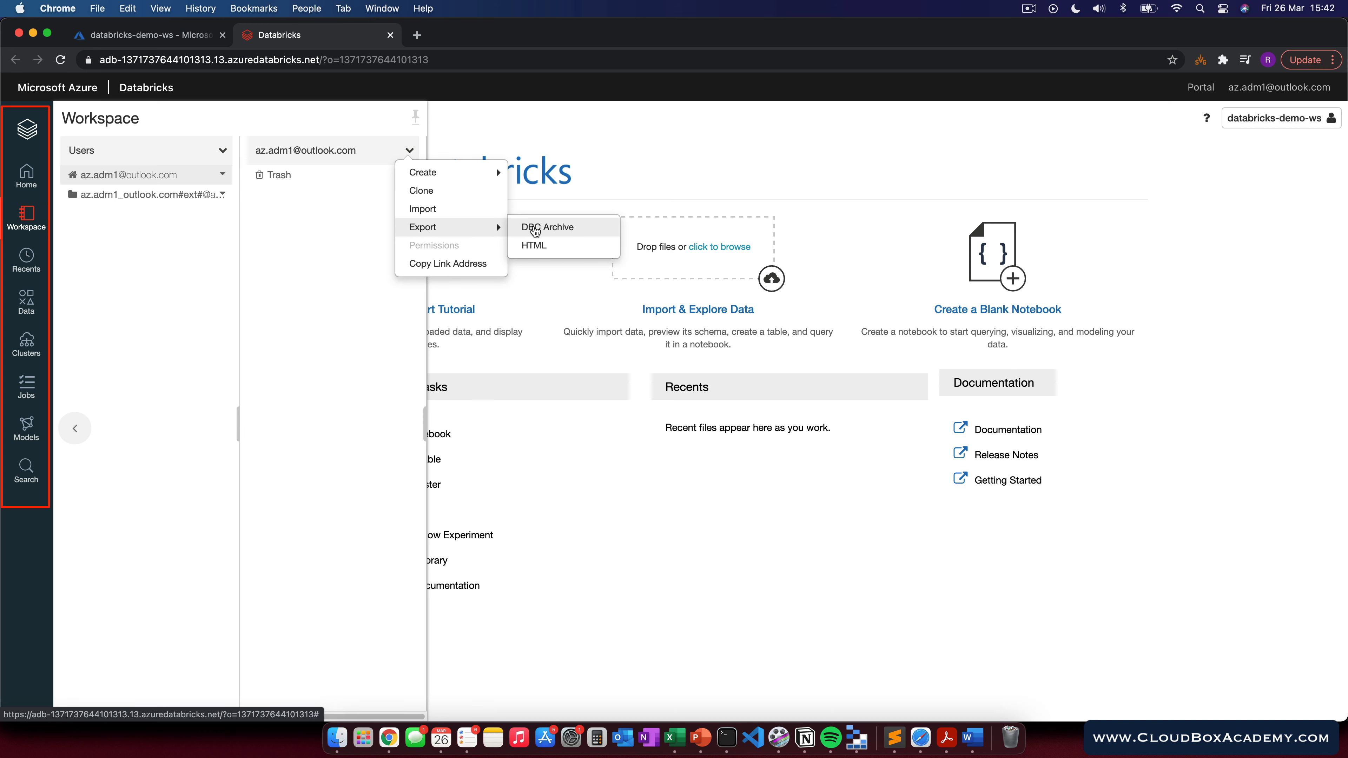
click(287, 254)
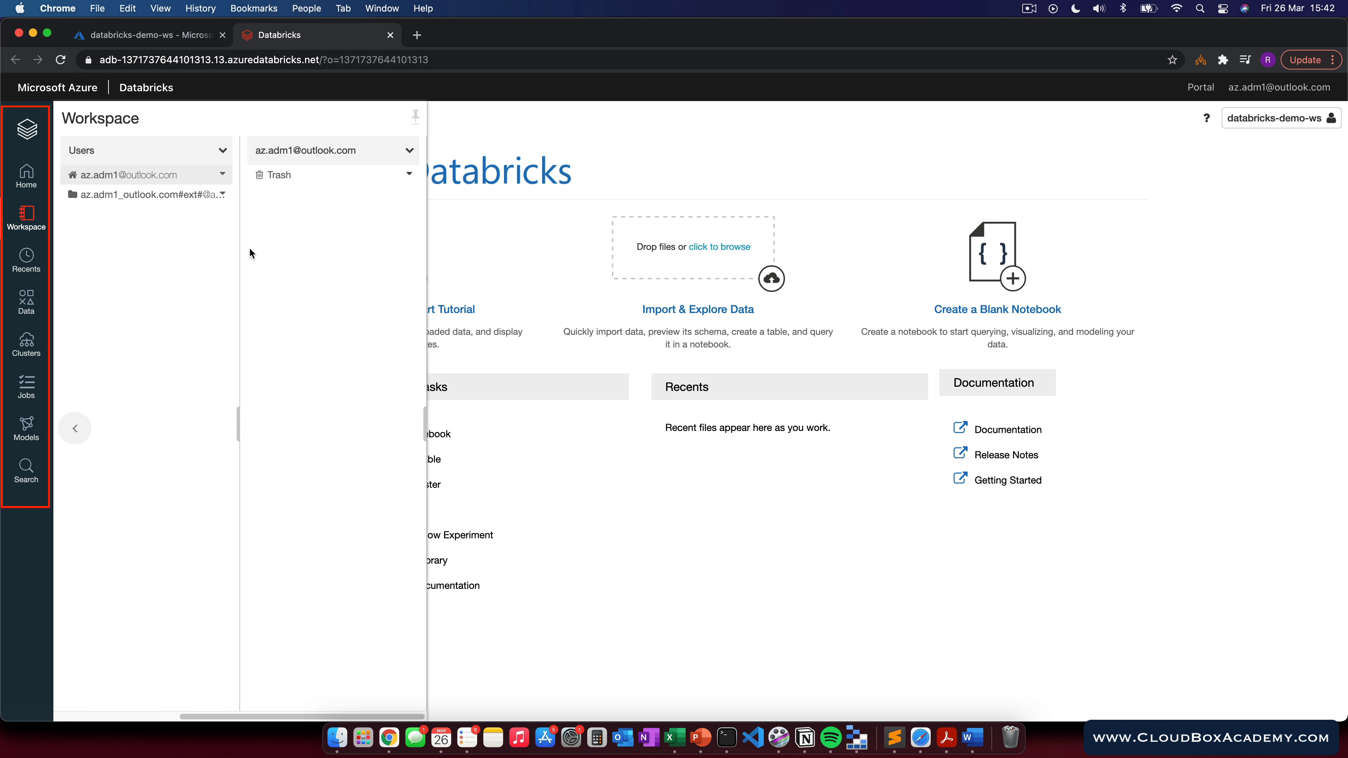
click(27, 259)
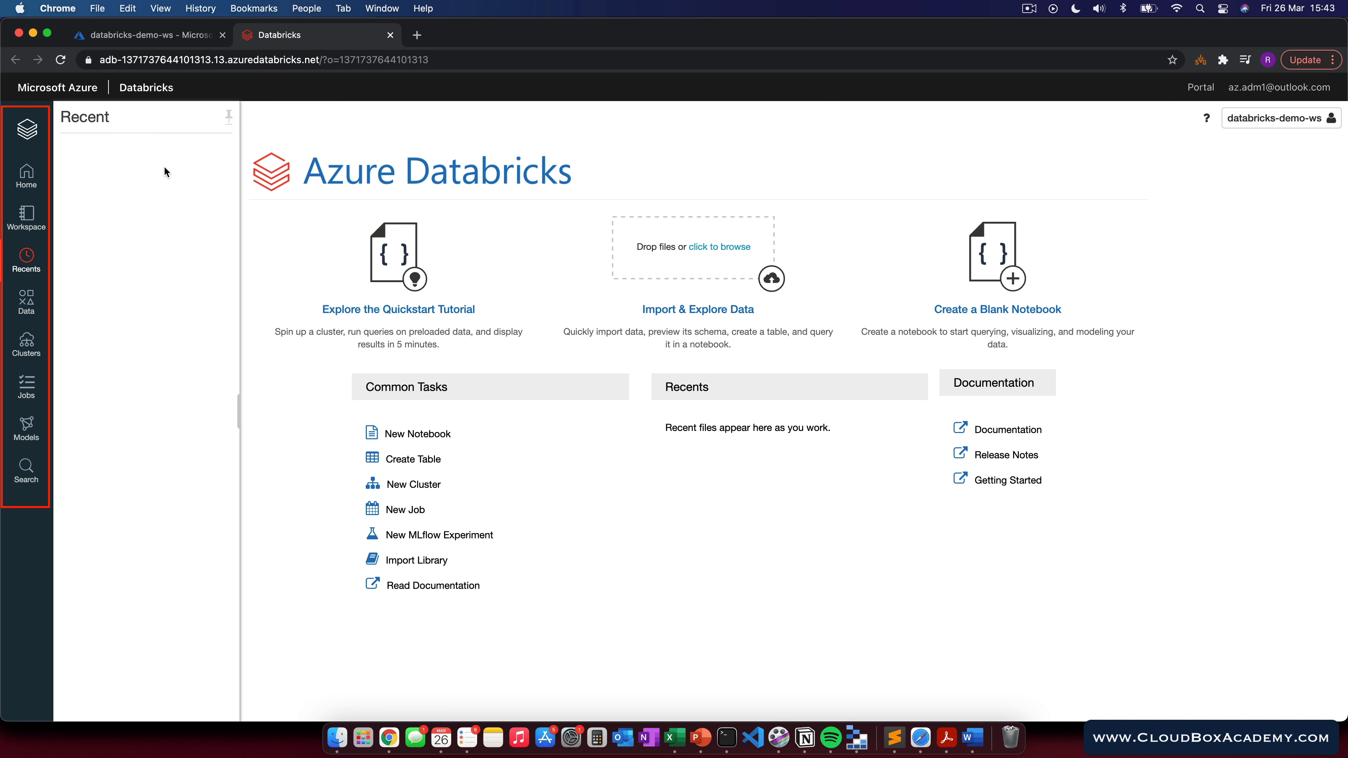
click(27, 301)
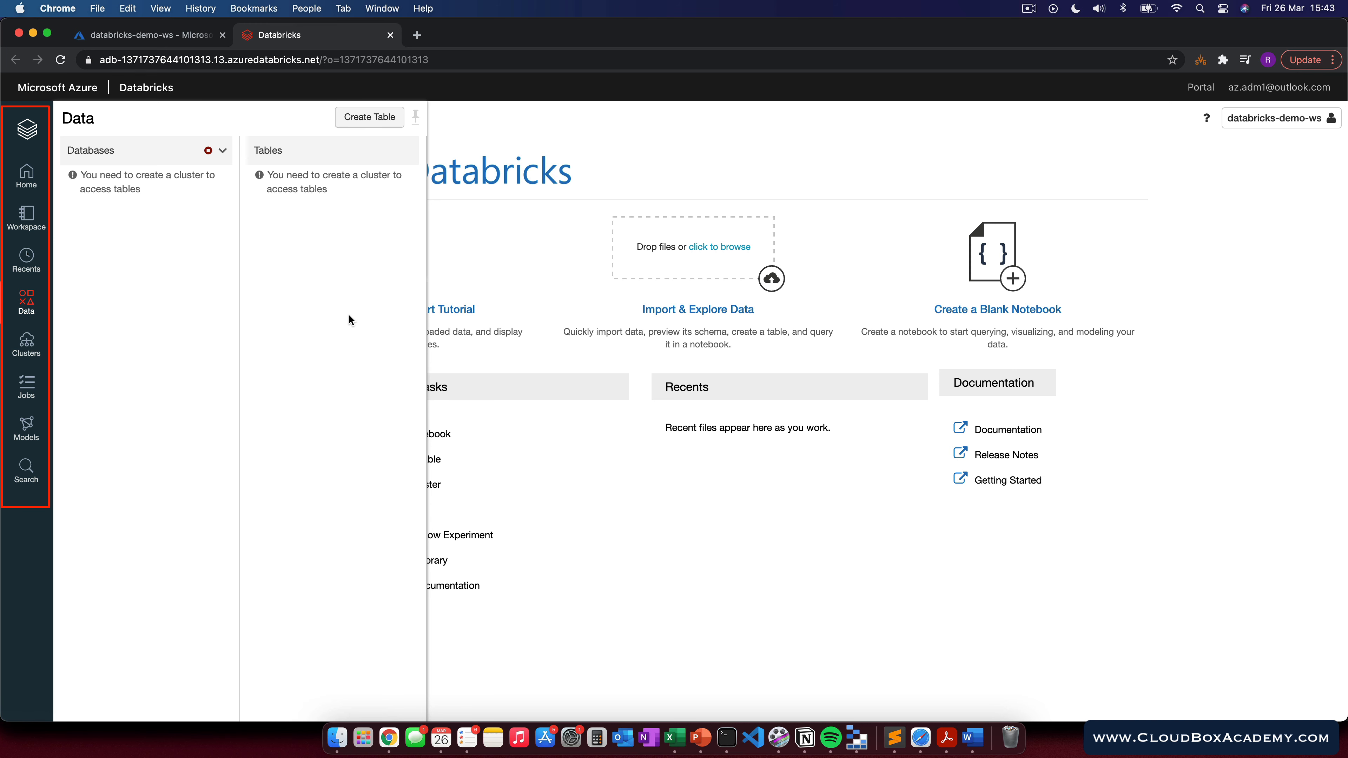
click(27, 344)
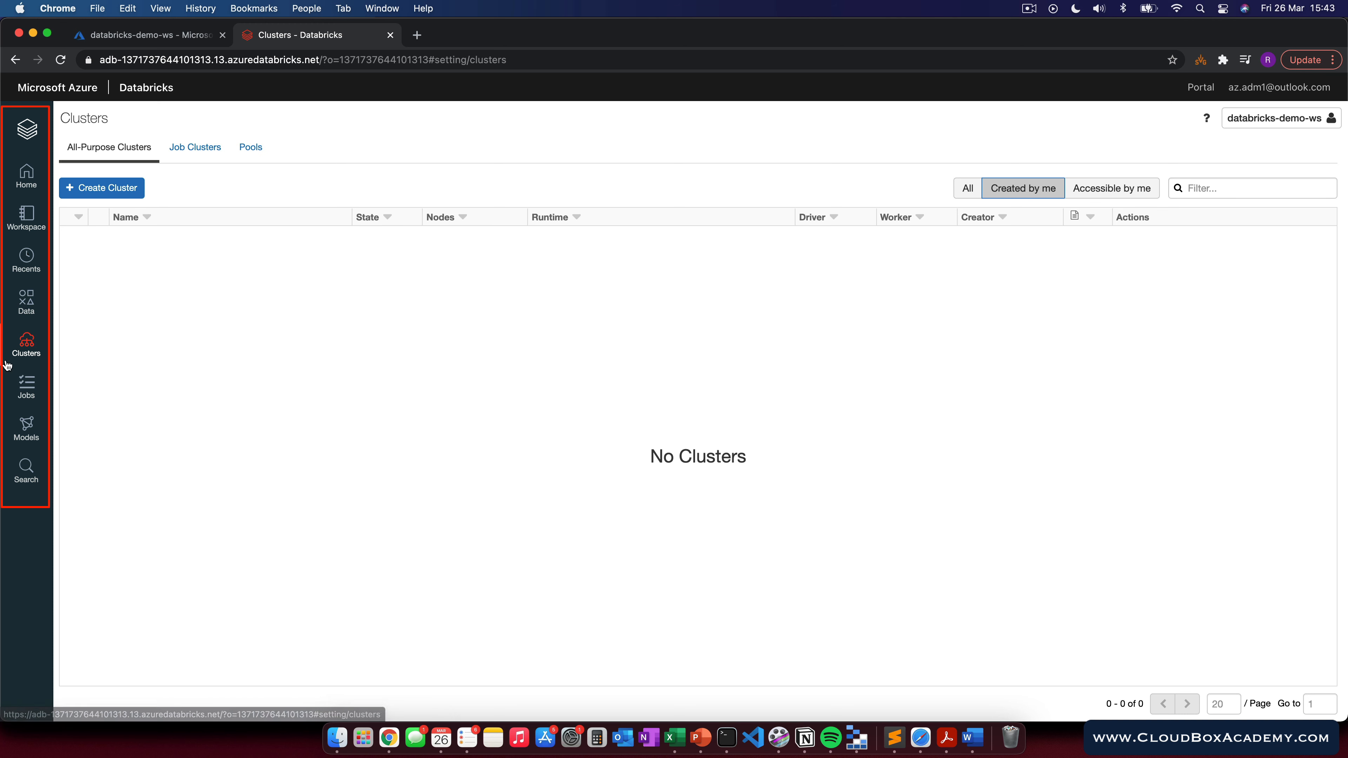
click(24, 388)
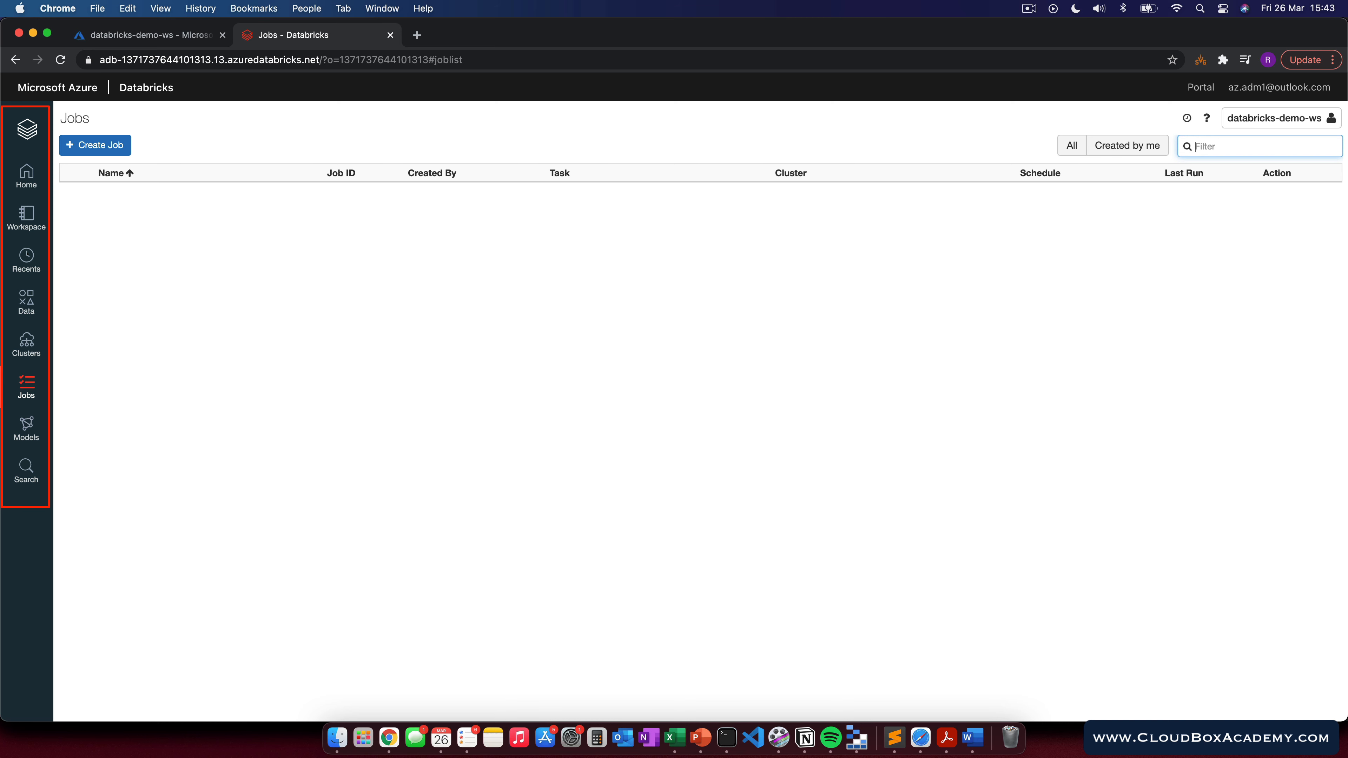
click(34, 435)
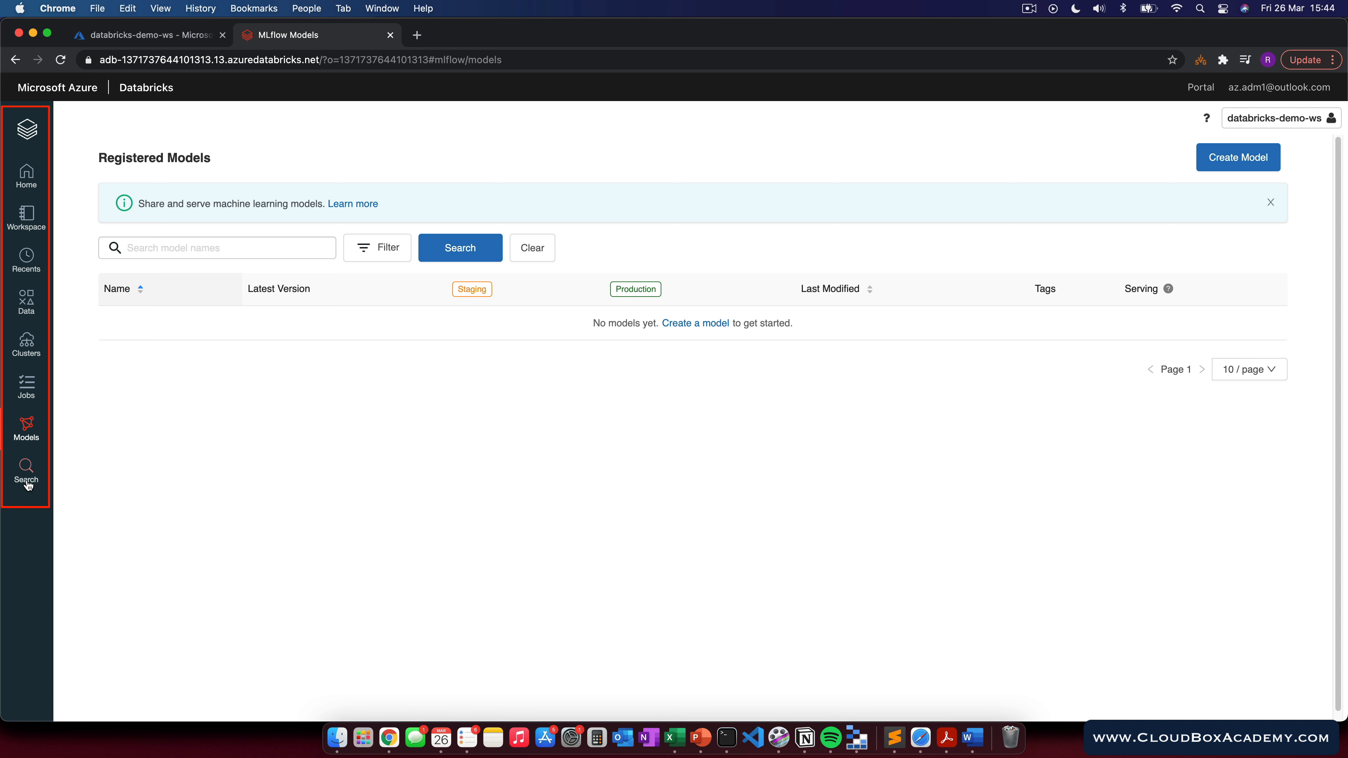
click(27, 471)
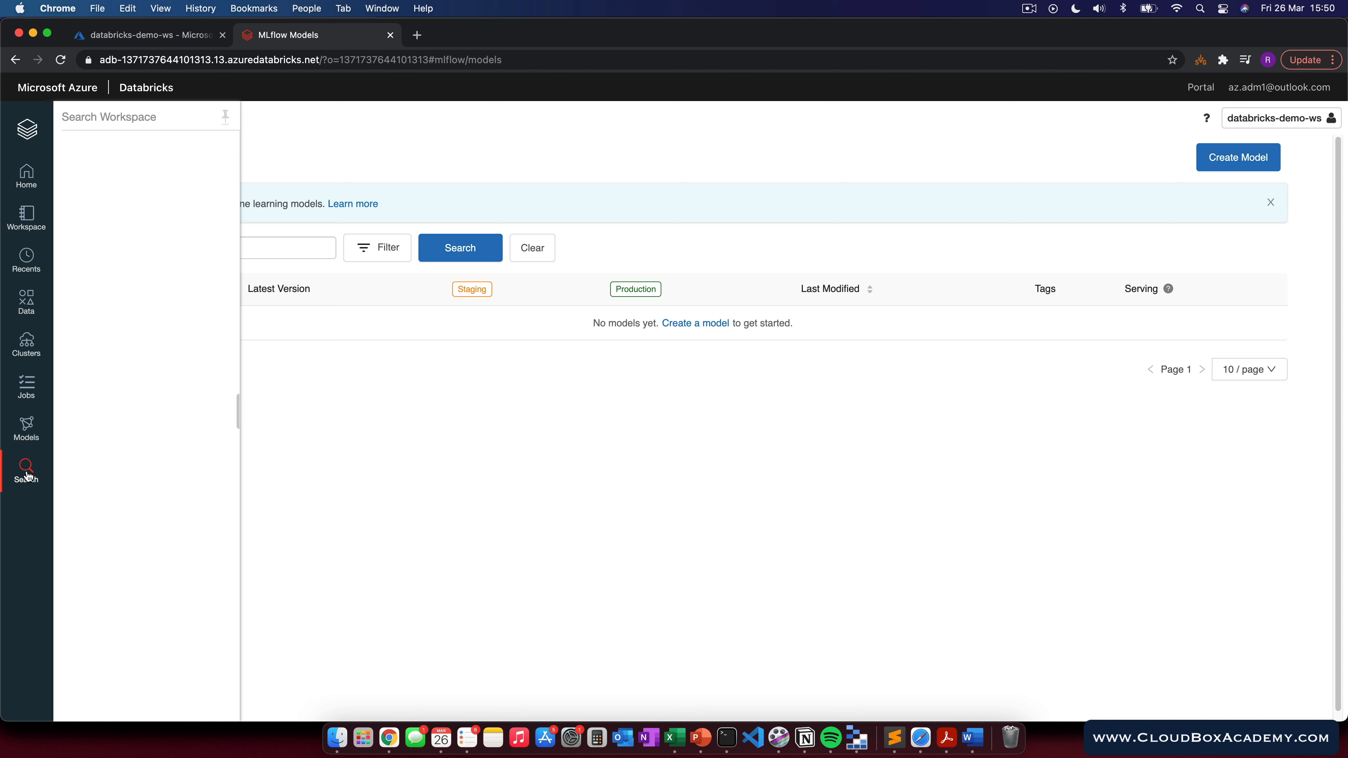
Step: Start a new cluster named demo-cluster and set its cluster mode to Single Node
click(30, 345)
click(111, 190)
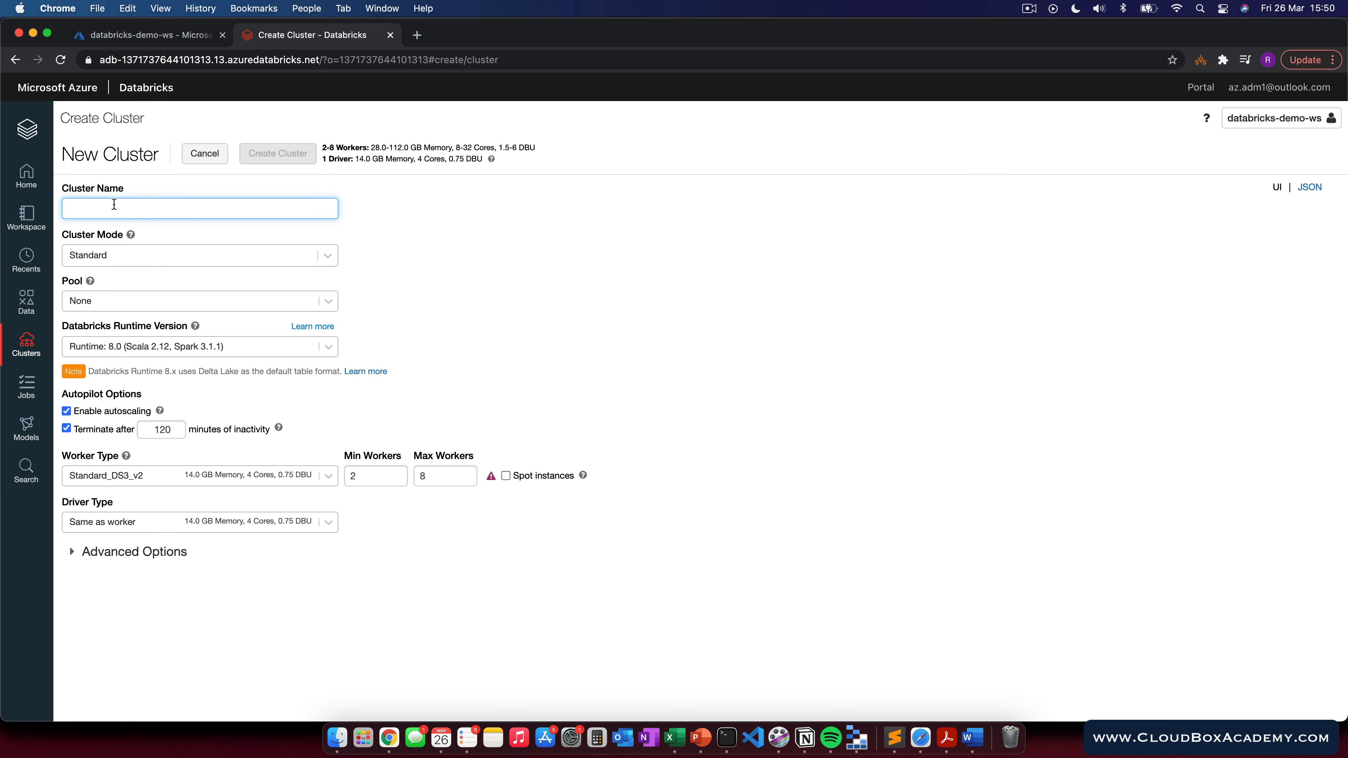
text(demo-cl)
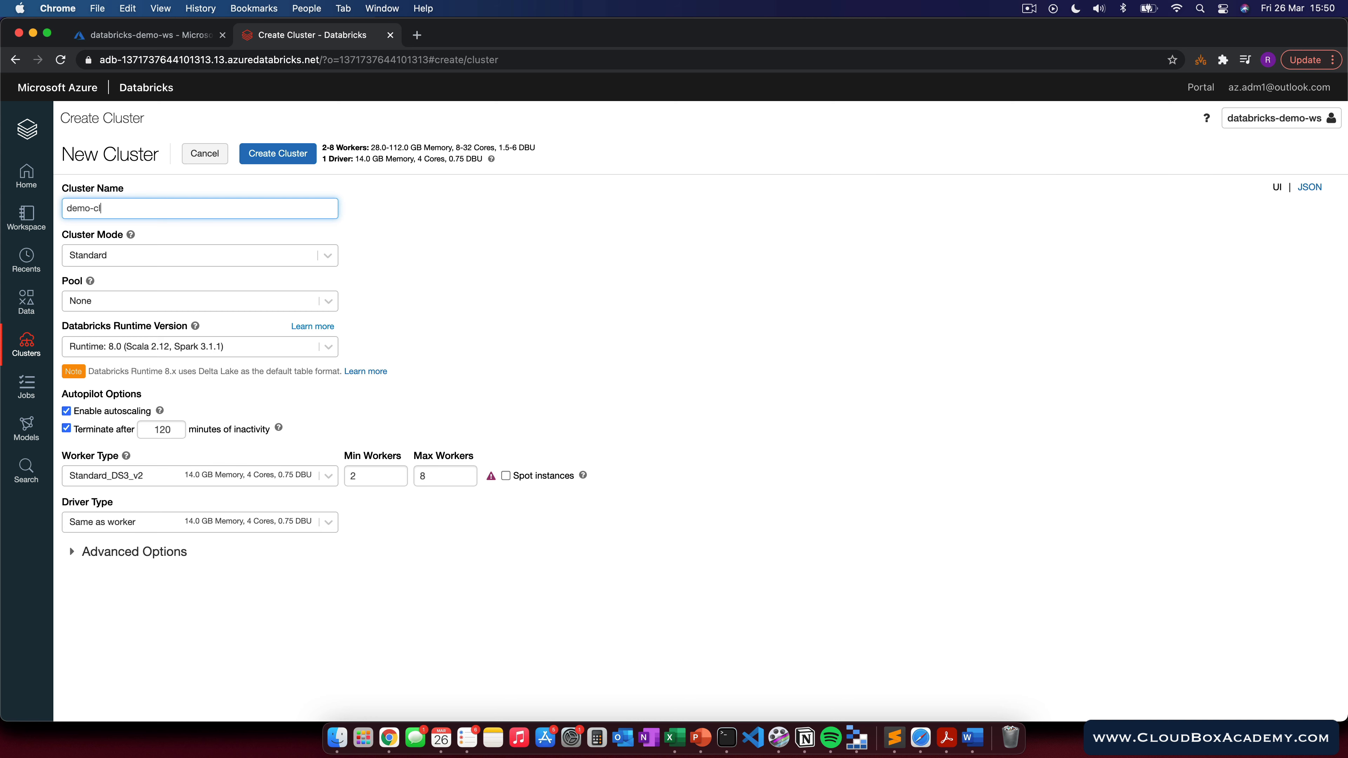
text(uster)
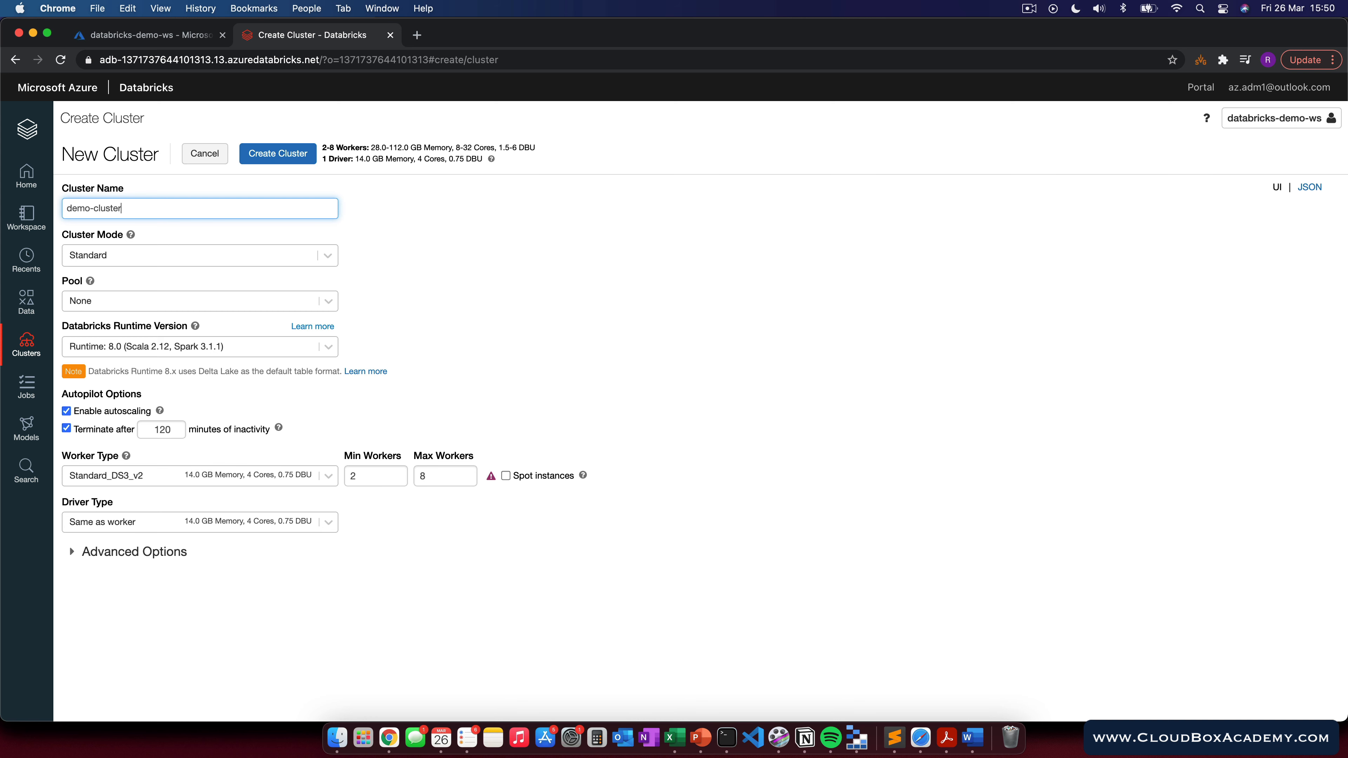
click(106, 258)
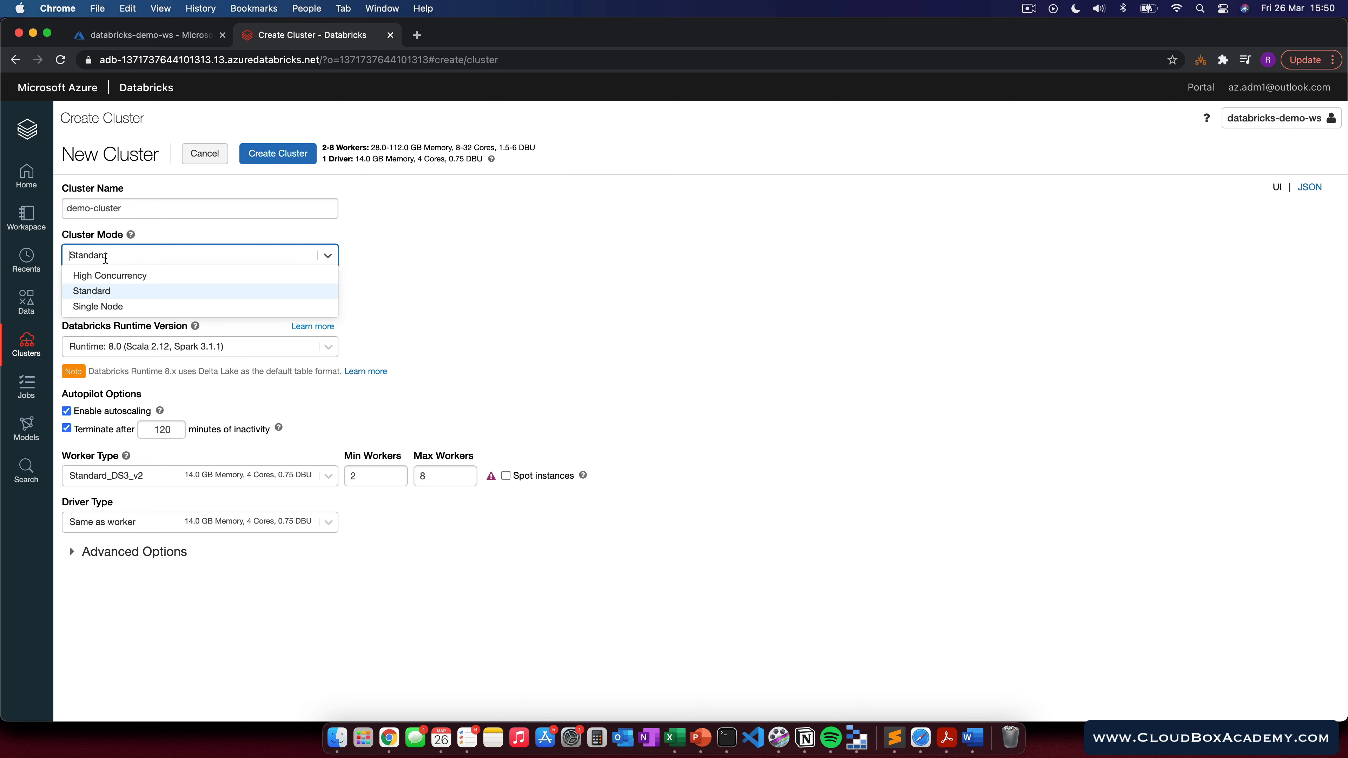
click(104, 307)
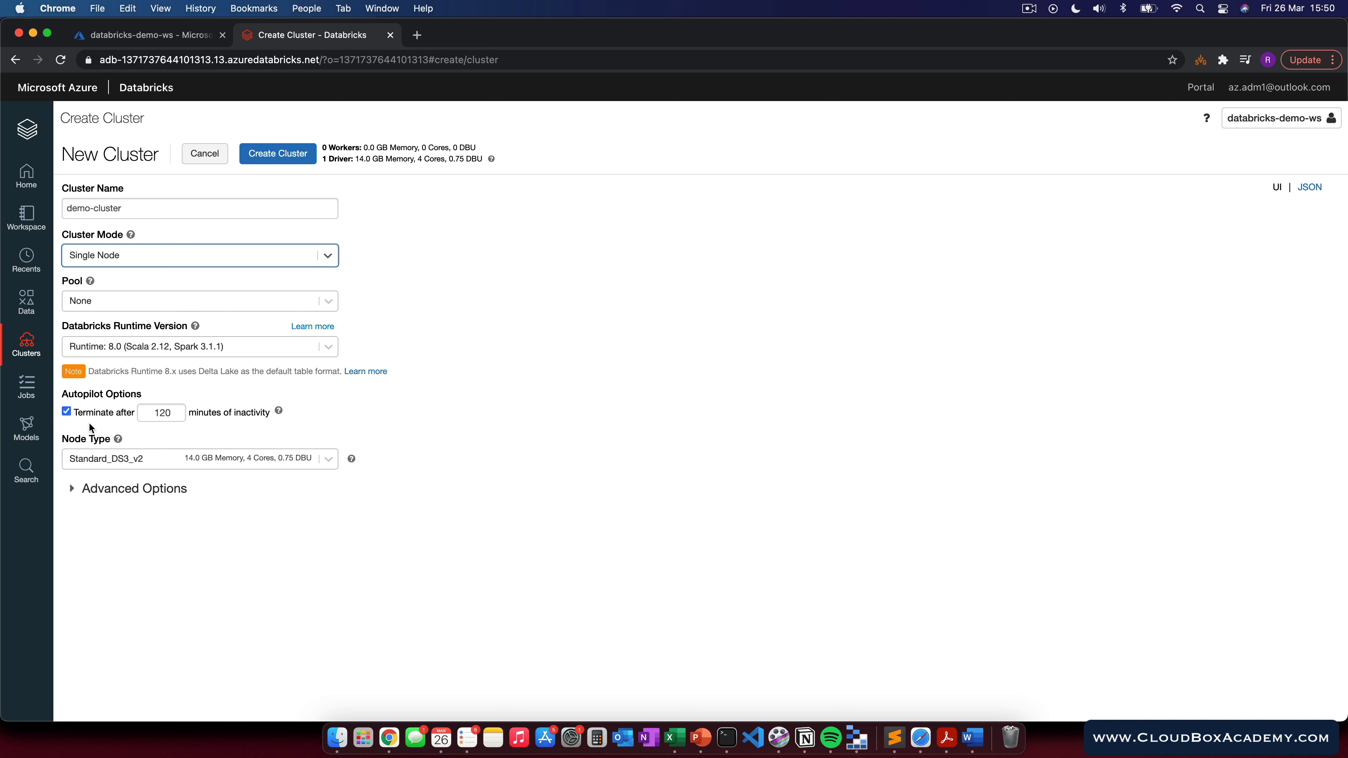
Step: Set the cluster to terminate after 10 minutes of inactivity and create the cluster
double_click(159, 413)
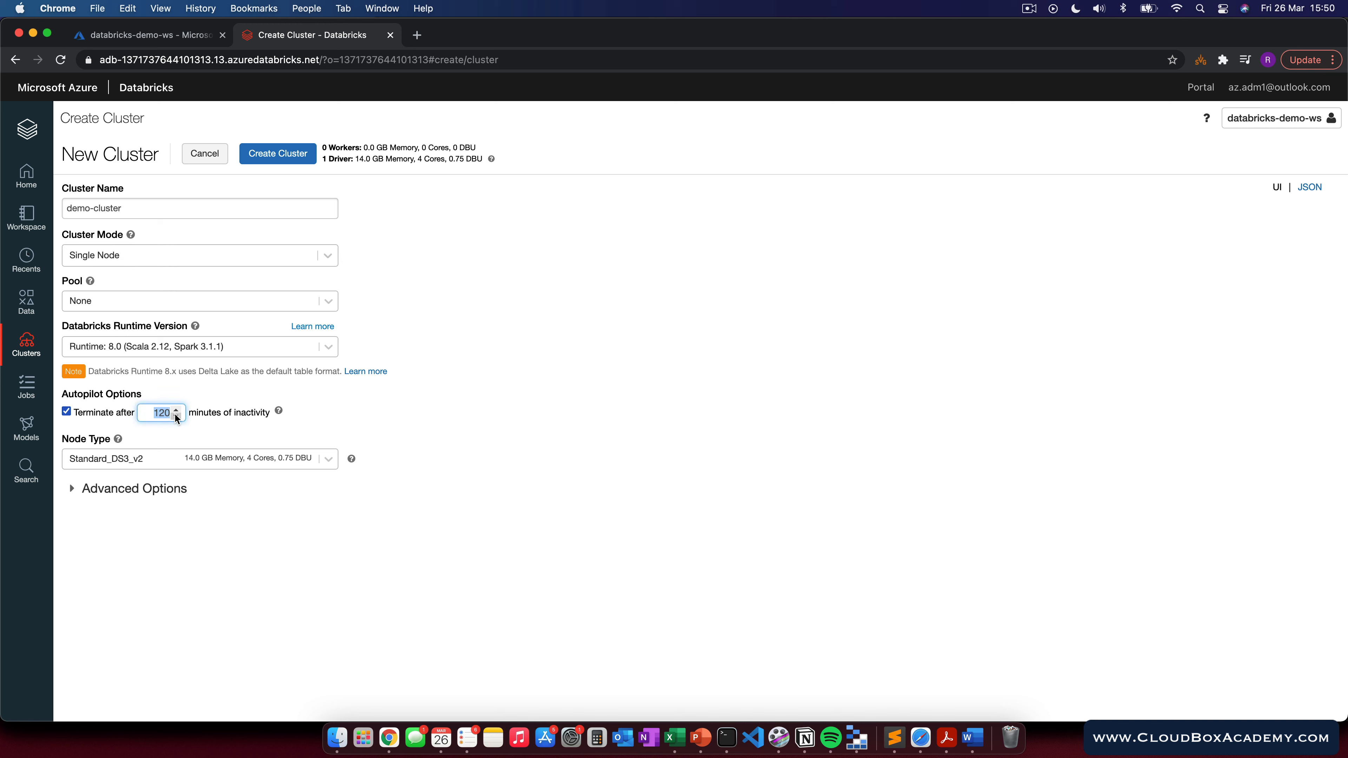
text(10)
click(341, 409)
click(275, 161)
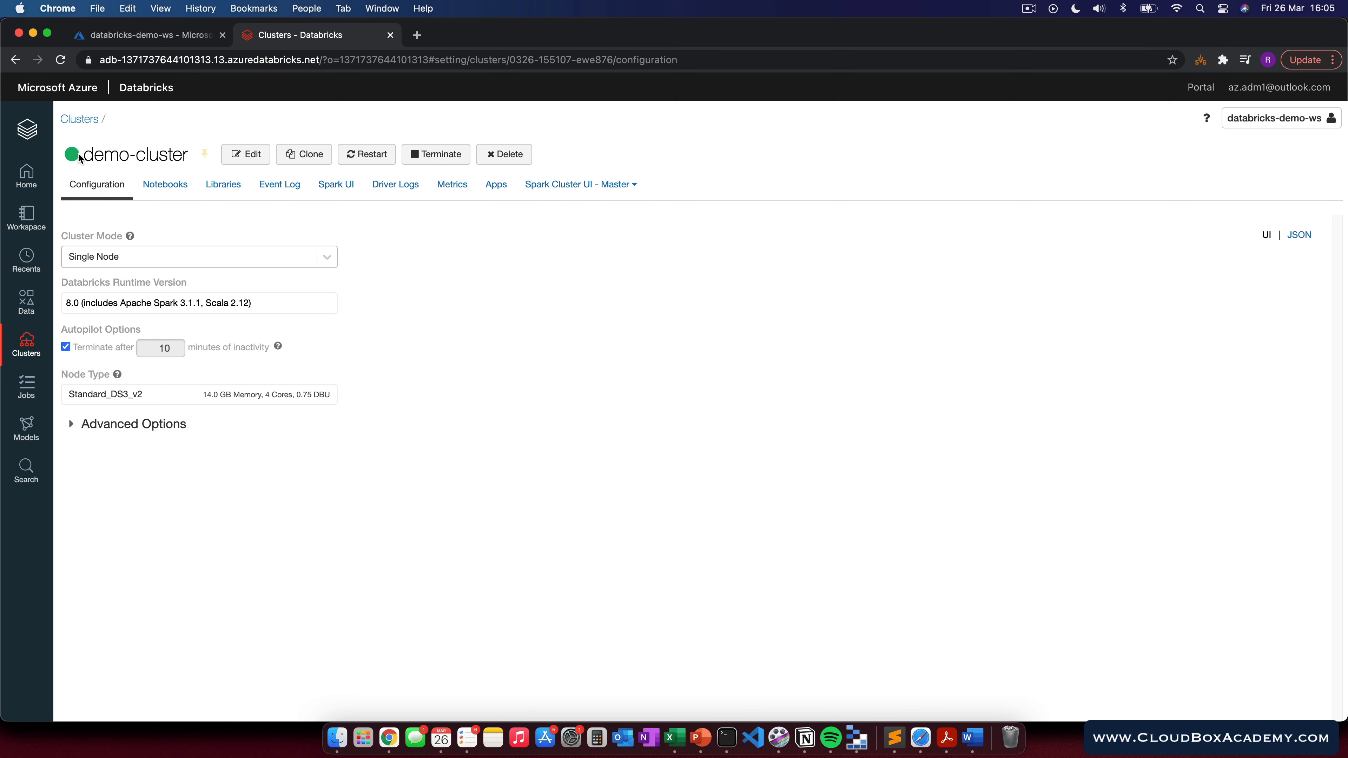
Step: Return to the Databricks home page and open Import & Explore Data to create a new table
mouse_move(75, 158)
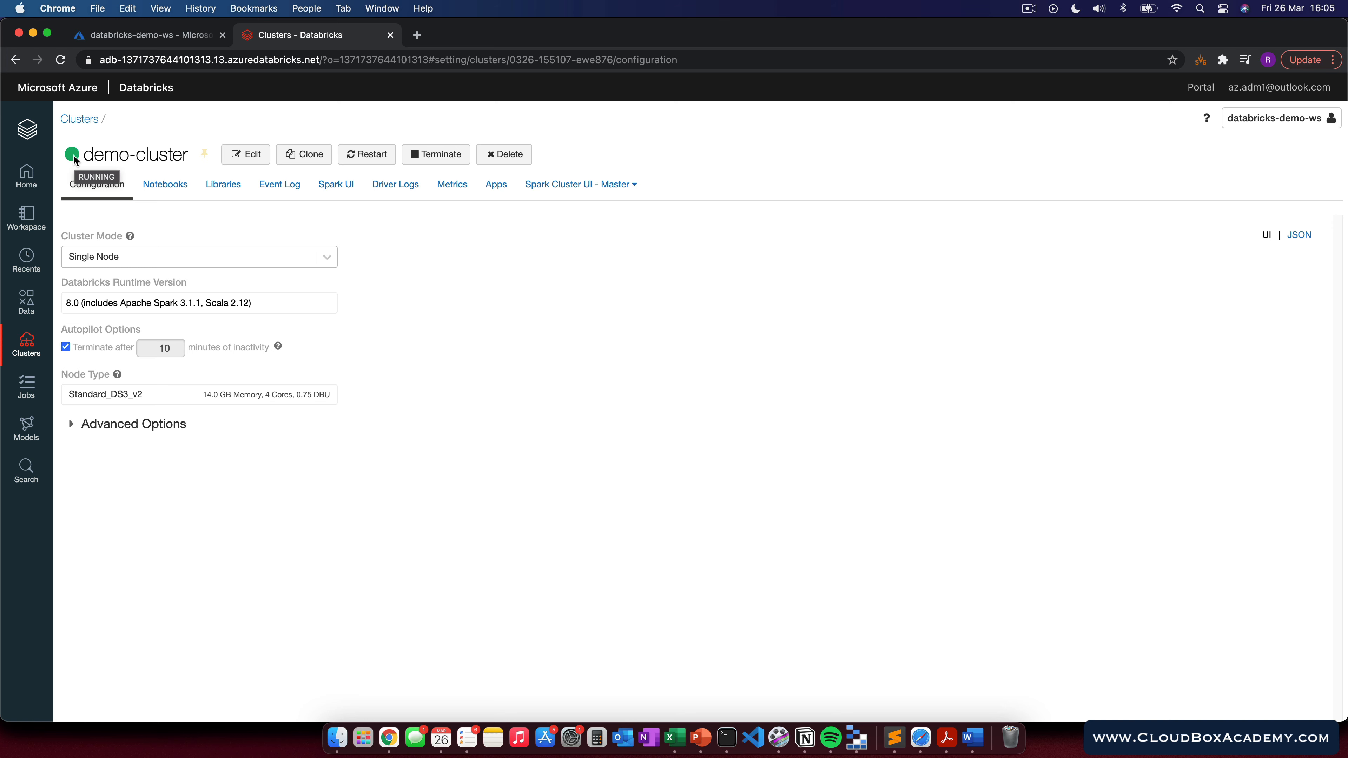
click(27, 130)
click(690, 309)
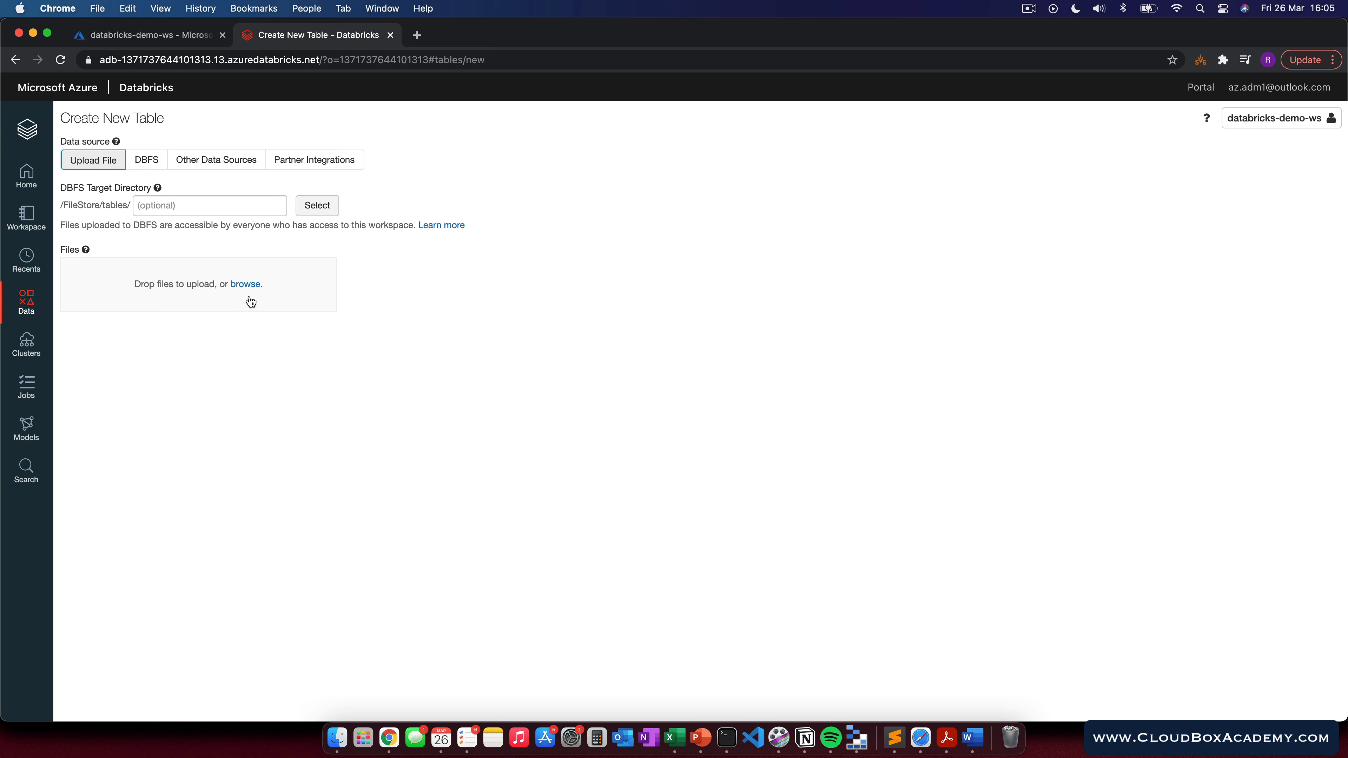
Step: Upload covid_cases.csv from the Downloads folder as the new table's file
click(245, 286)
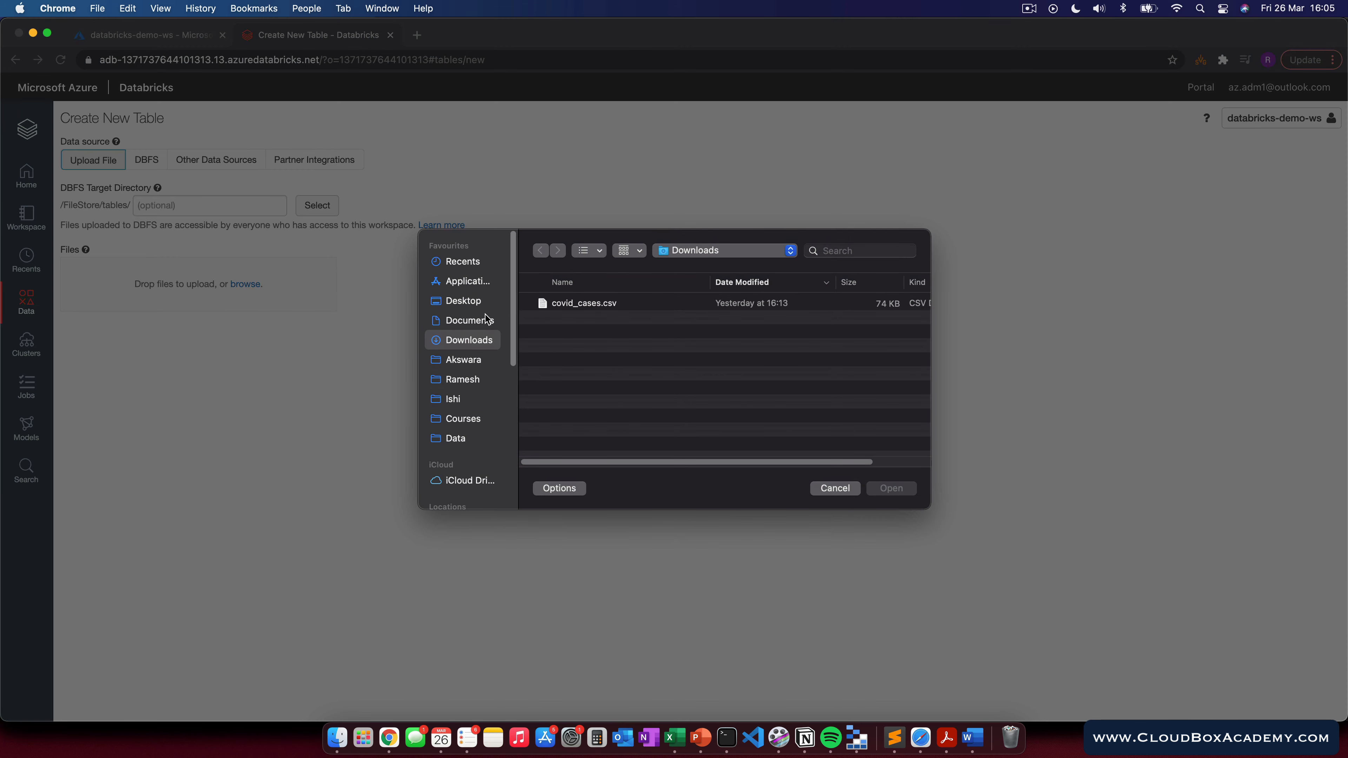
click(592, 307)
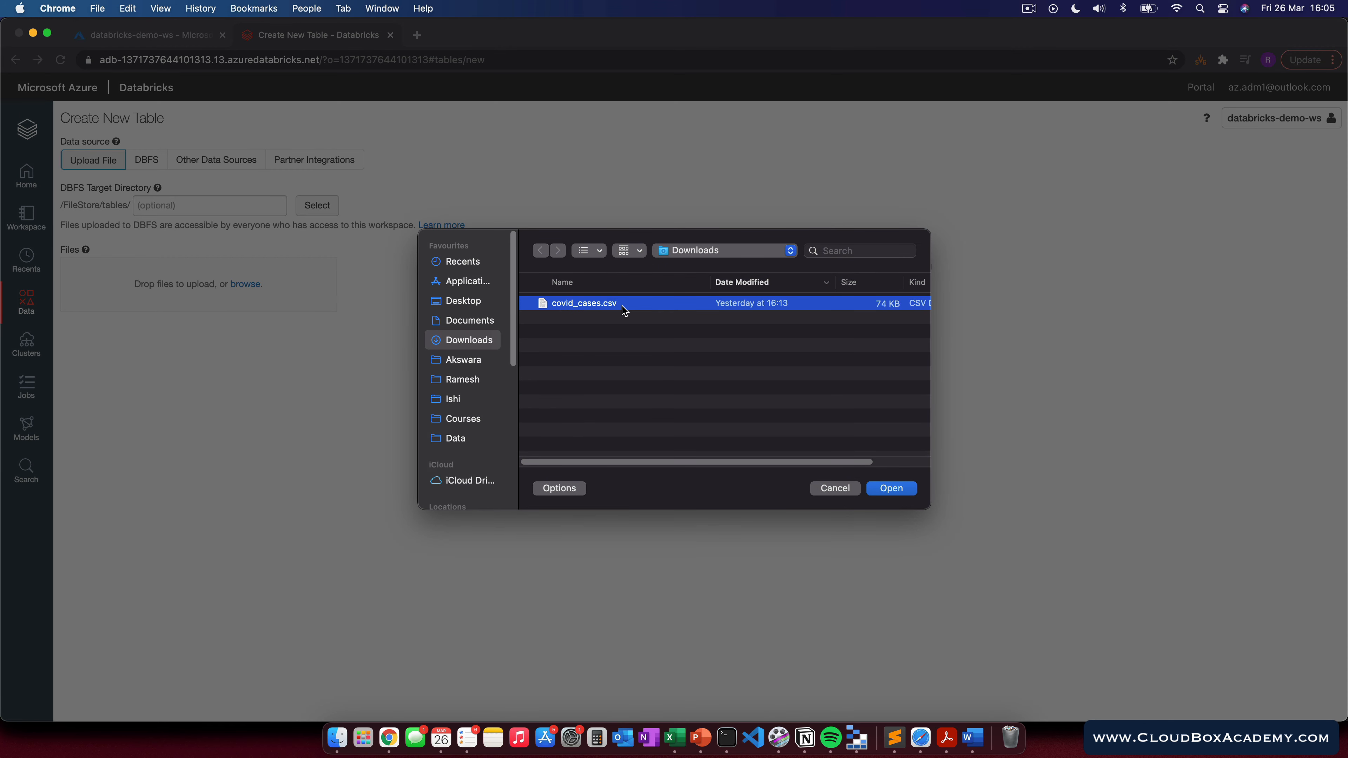
click(893, 489)
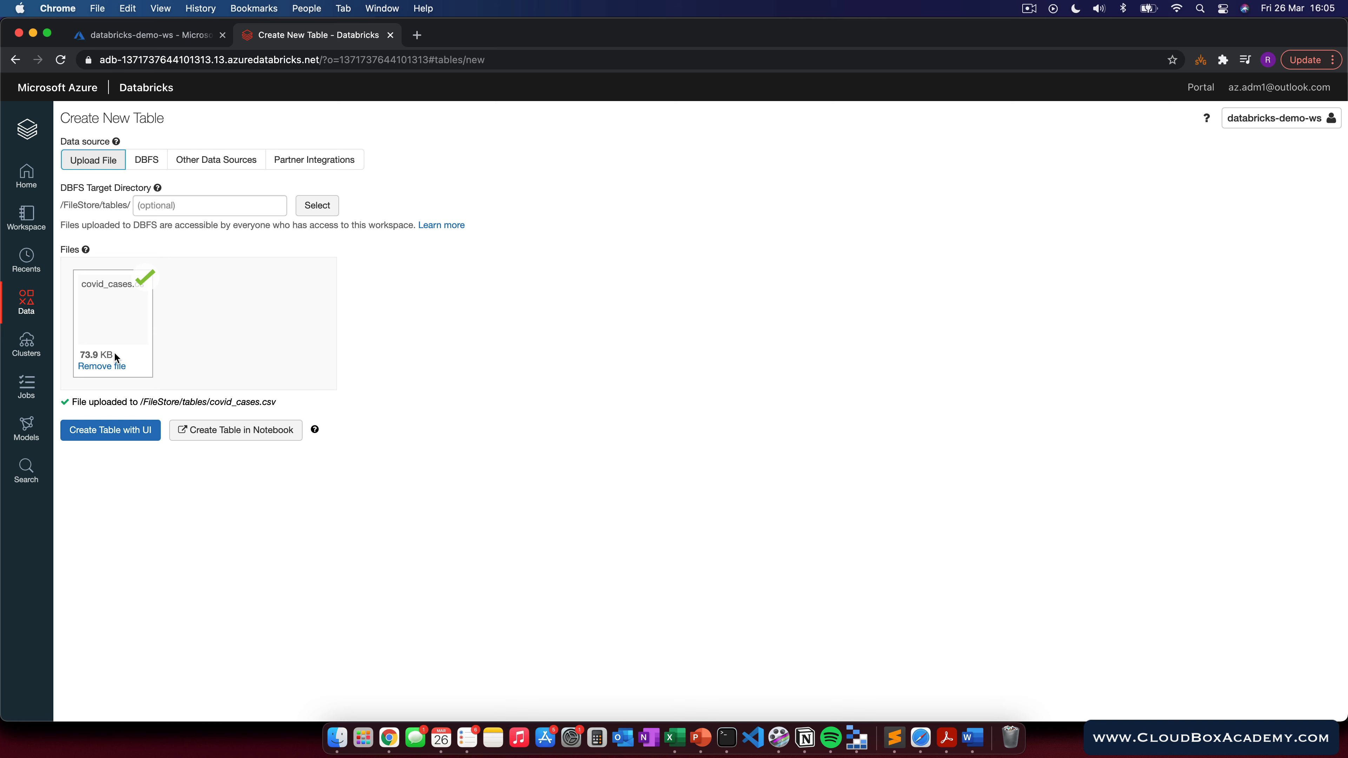
Step: Create a Python notebook named demo-databricks on demo-cluster in the user's workspace folder
click(28, 219)
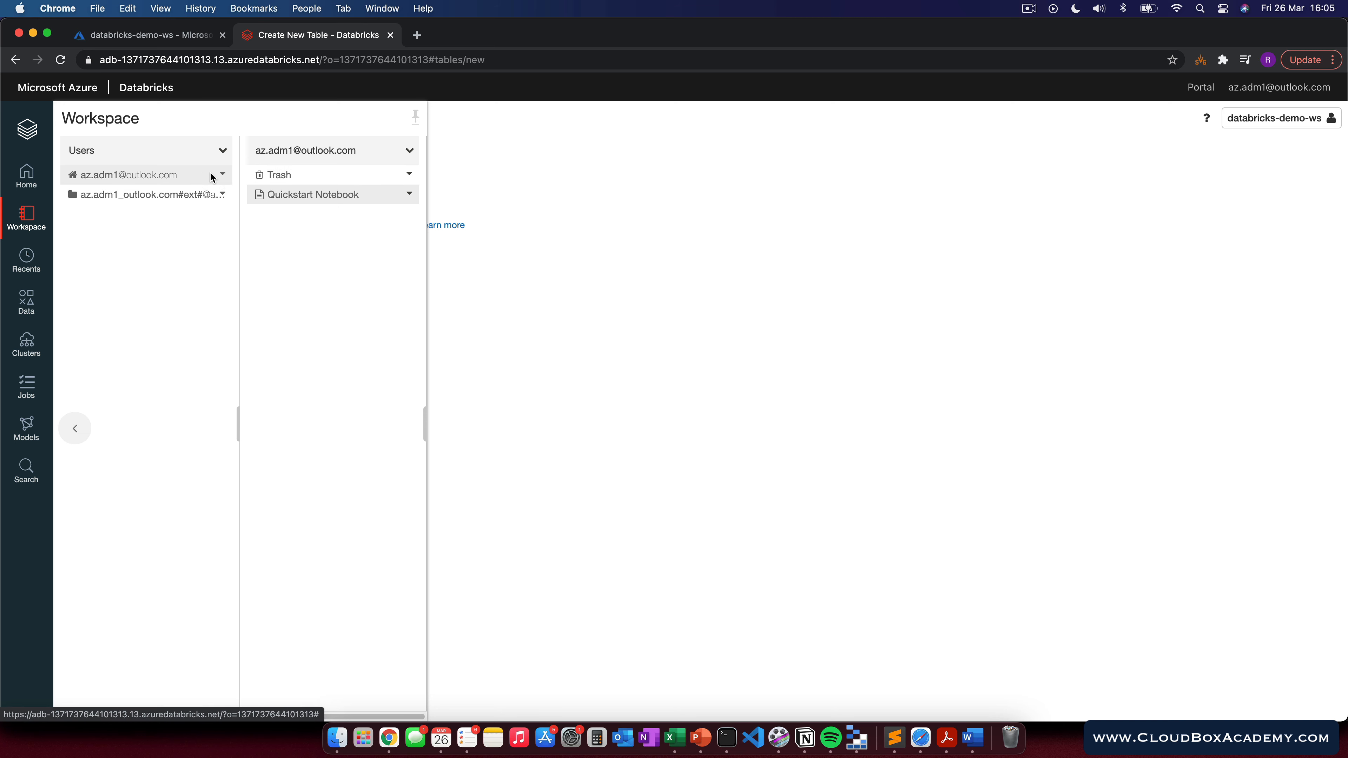
click(410, 152)
mouse_move(430, 174)
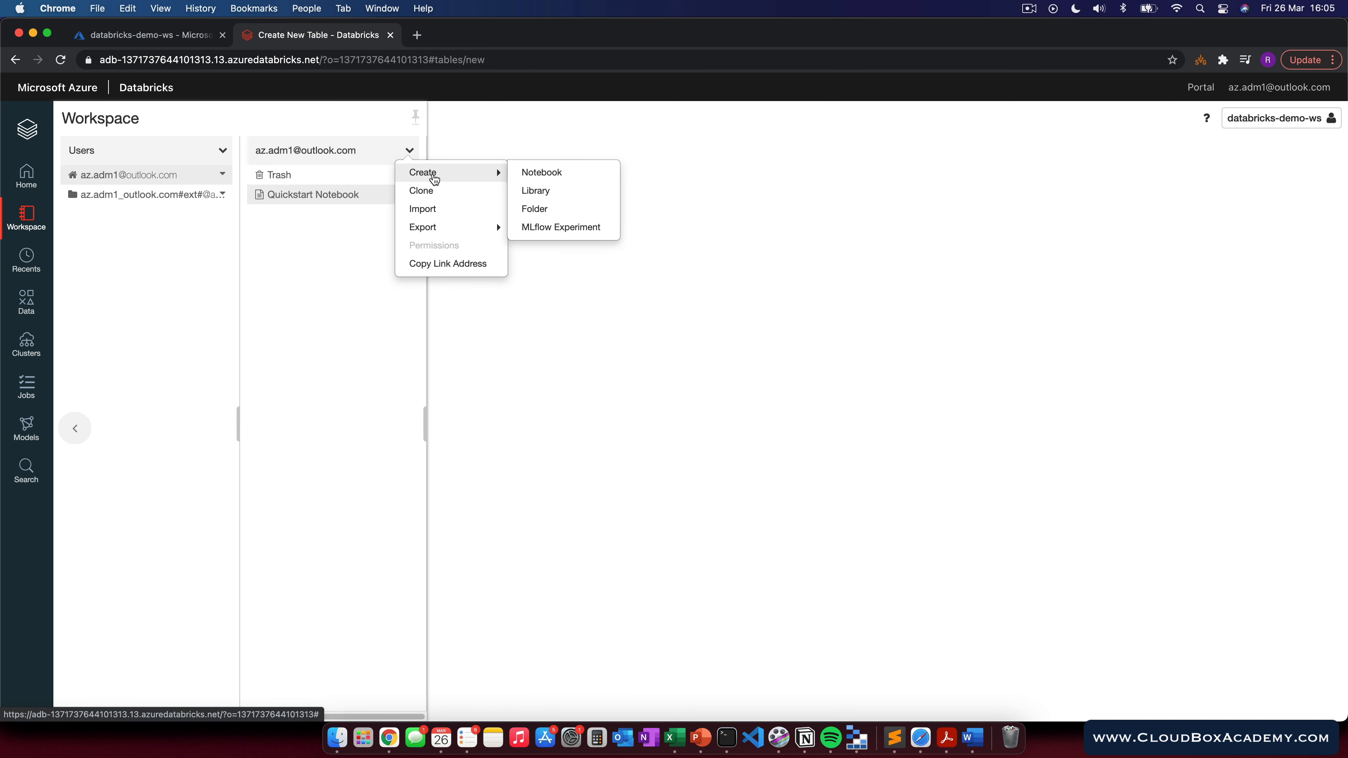
click(567, 177)
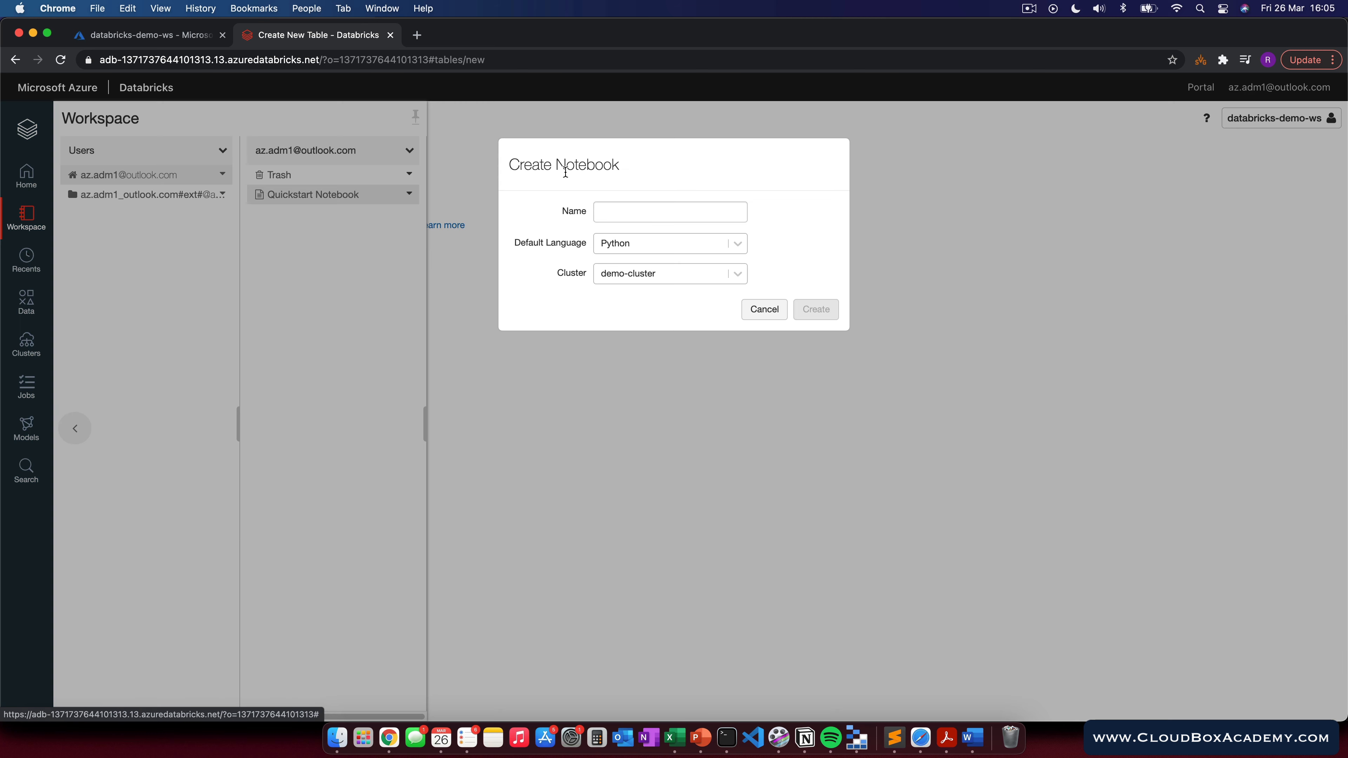
click(640, 212)
text(dem)
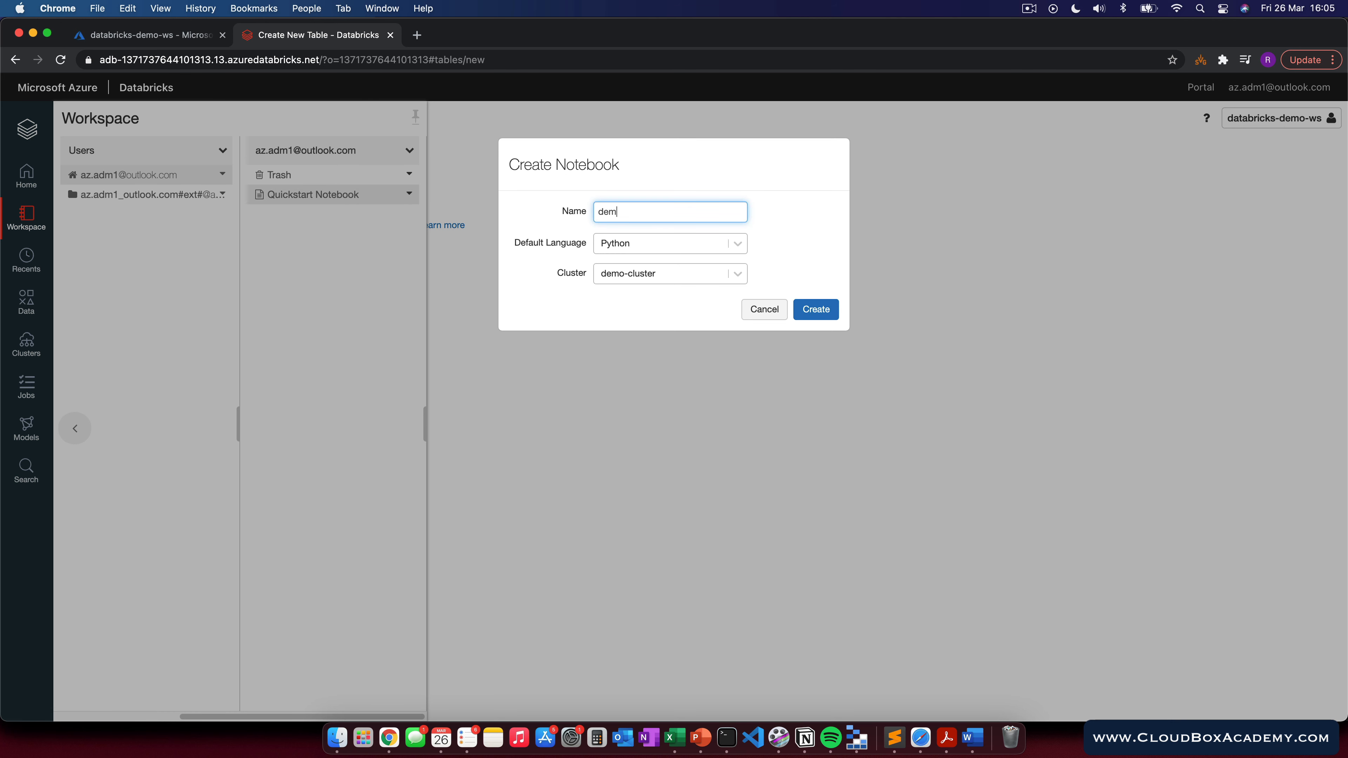
text(o-databricks)
click(632, 243)
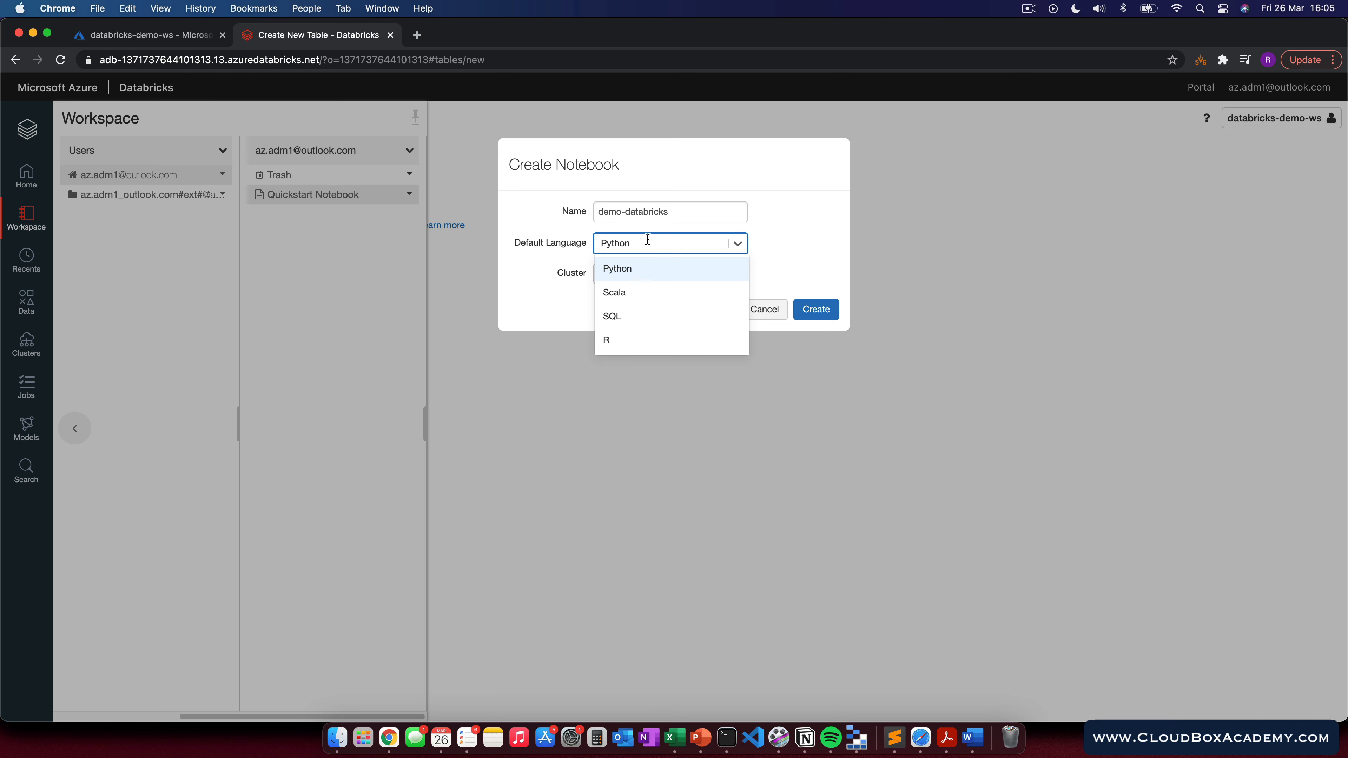
click(647, 240)
click(644, 242)
click(806, 249)
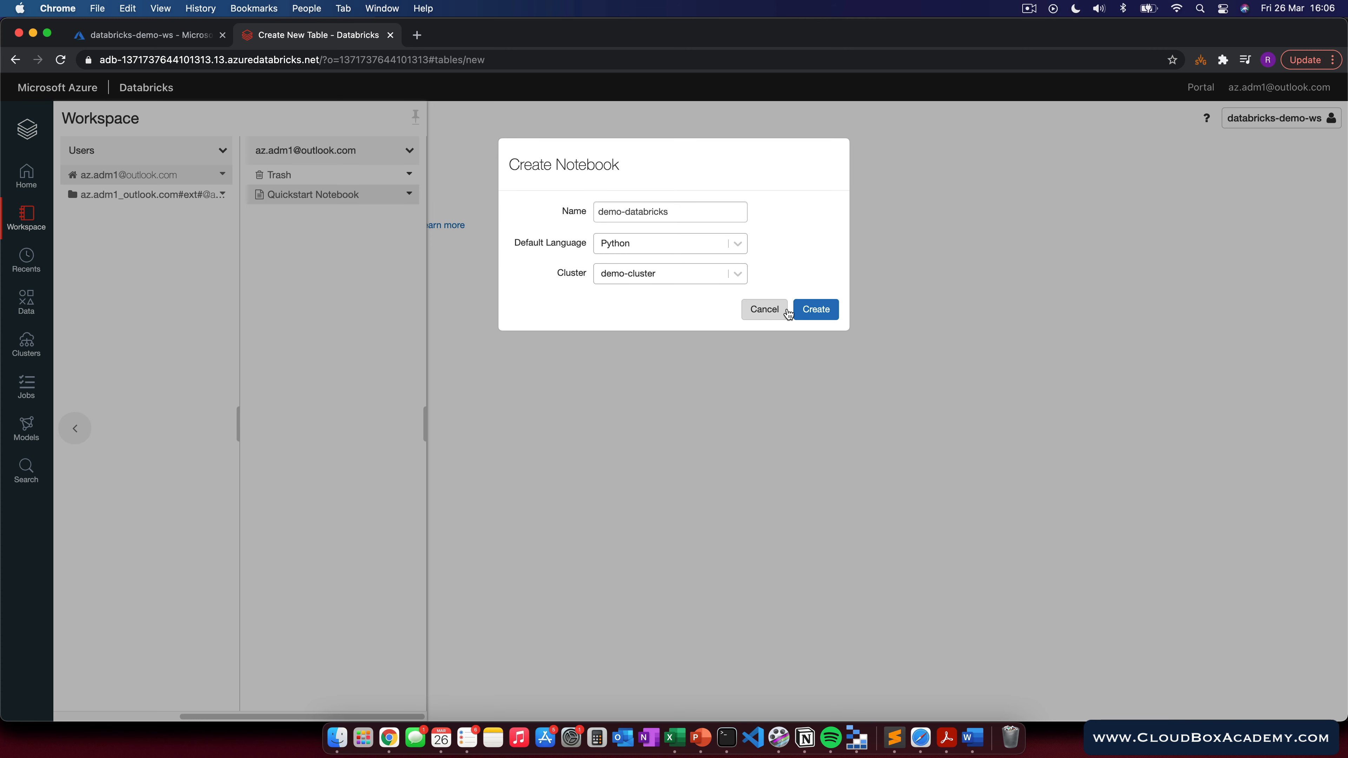
click(812, 313)
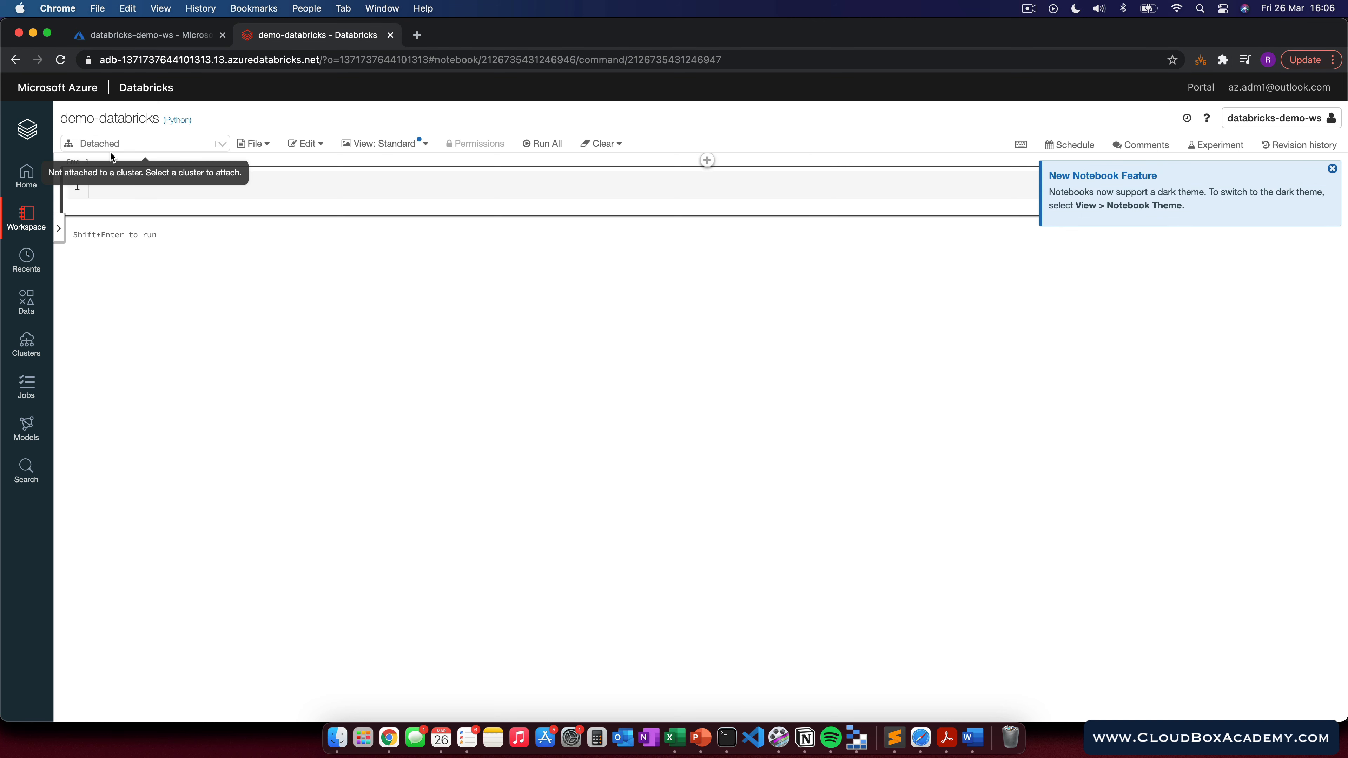
Step: Attach the notebook to demo-cluster
click(228, 149)
click(113, 192)
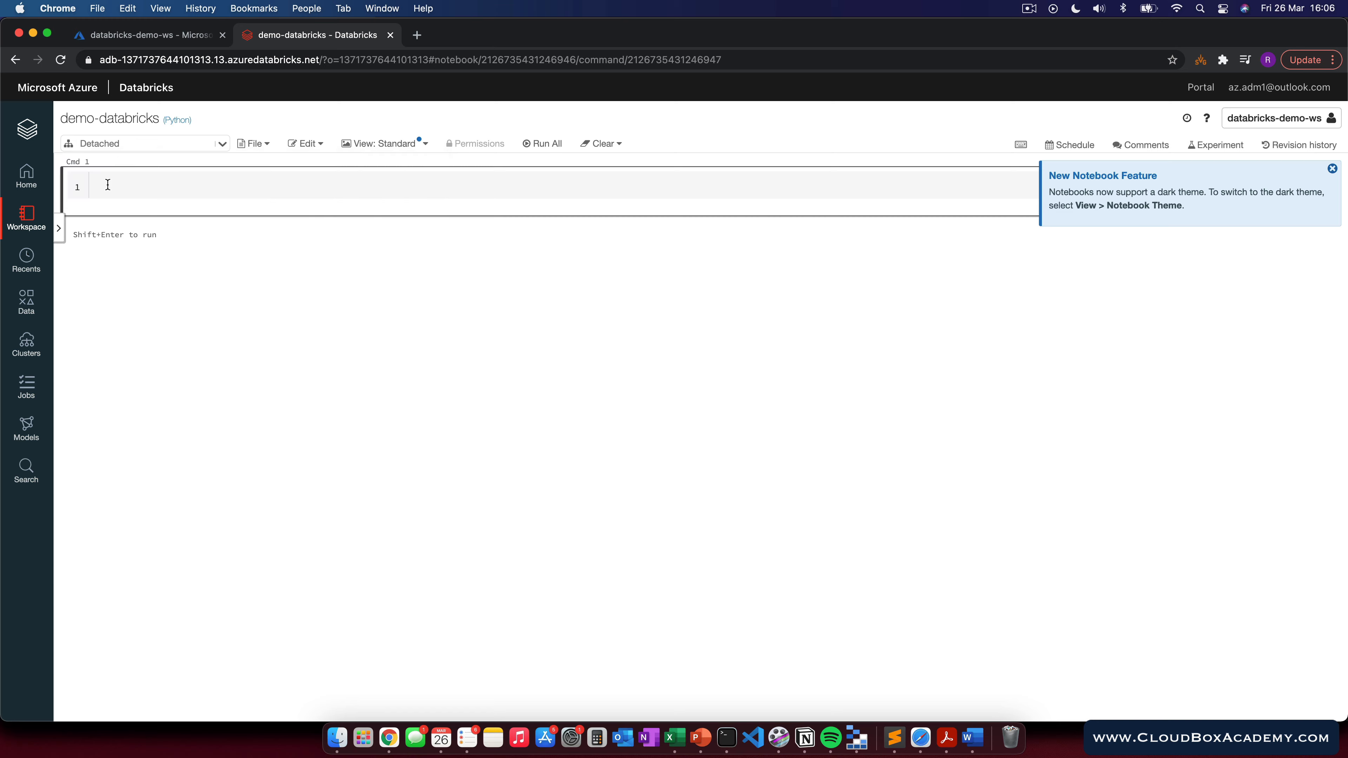
click(794, 265)
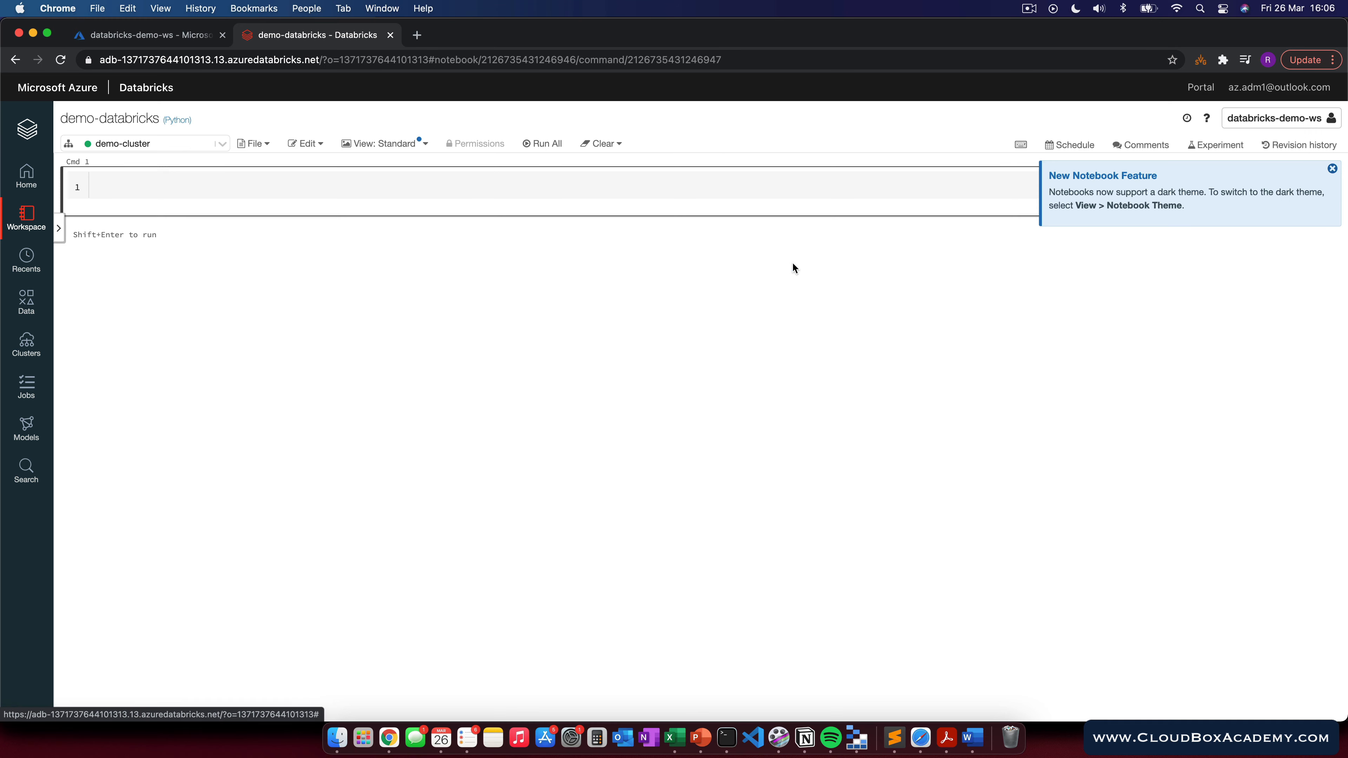
Step: Read dbfs:/FileStore/tables/covid_cases.csv into a DataFrame df with spark.read.csv and run the cell
click(182, 183)
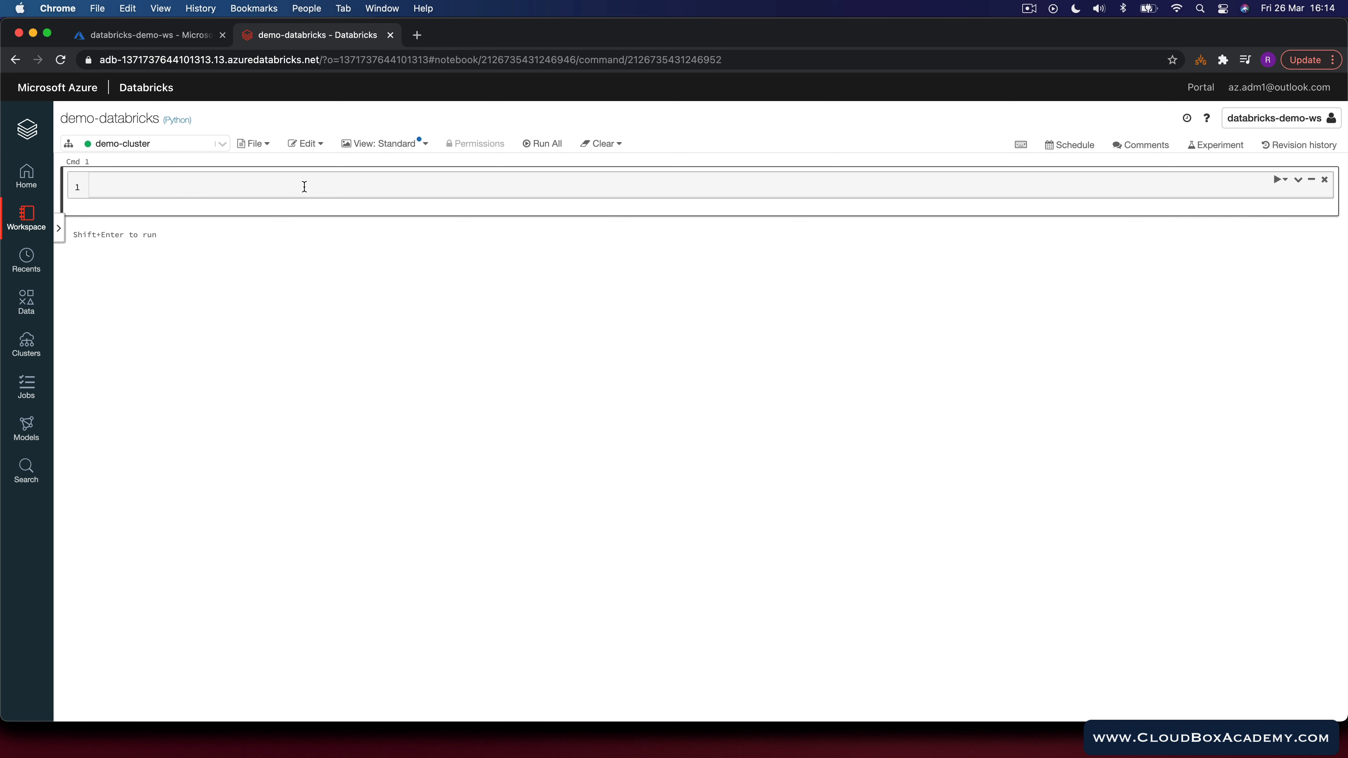
text(df = spark.read.csv(")
text(dbfs:/FileStore/tables/covid_cases.csv)
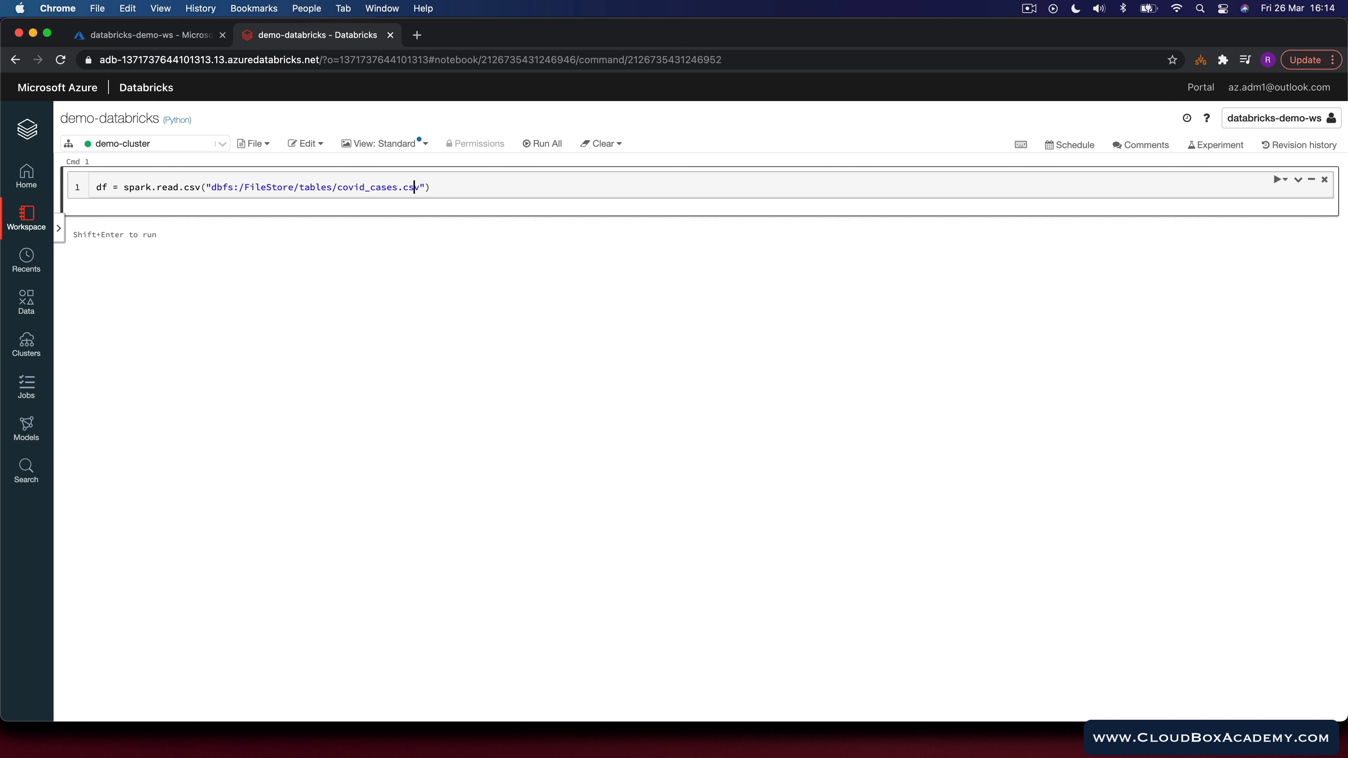
key(Left)
key(Left)
key(Left)
key(Left)
key(Left)
key(Left)
key(Left)
key(Left)
key(Left)
key(shift+Return)
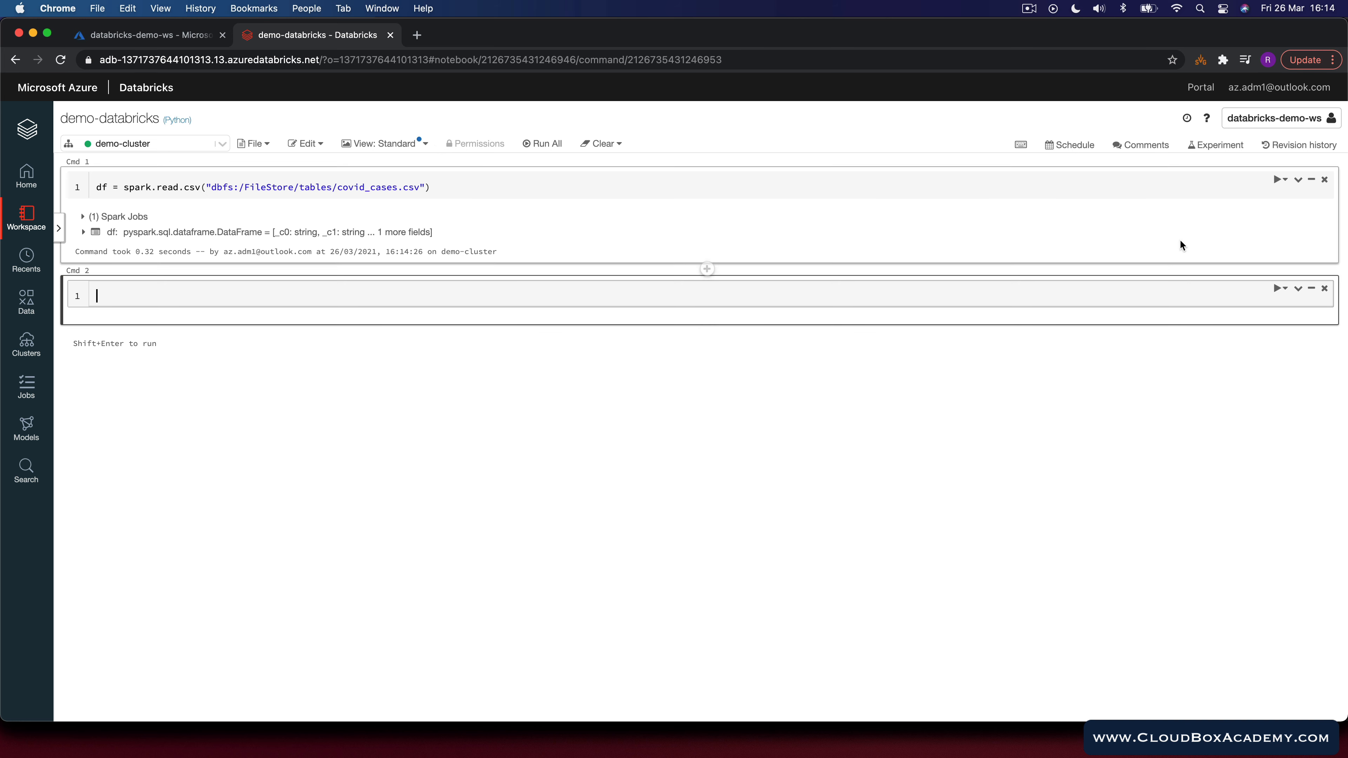
Step: Show the DataFrame with display(df) in a new cell and run it
click(1285, 180)
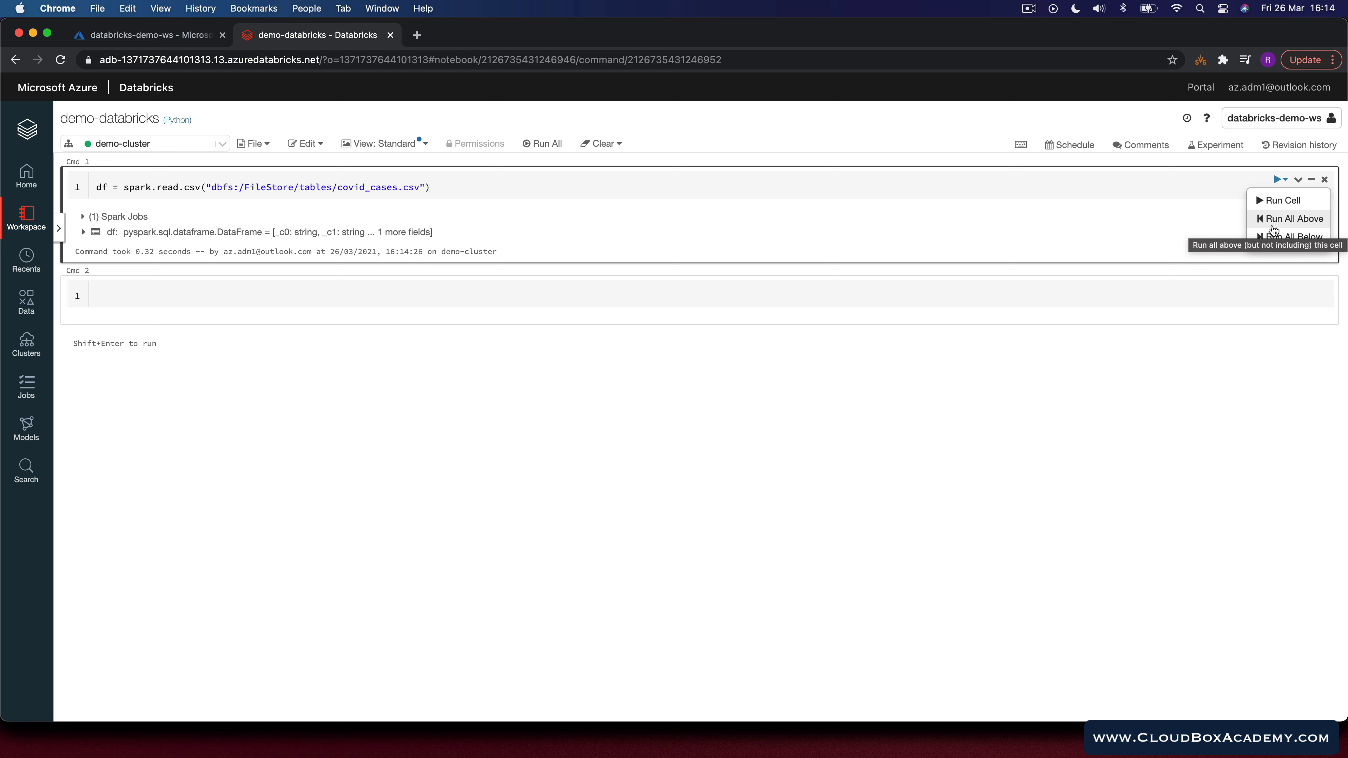
click(479, 183)
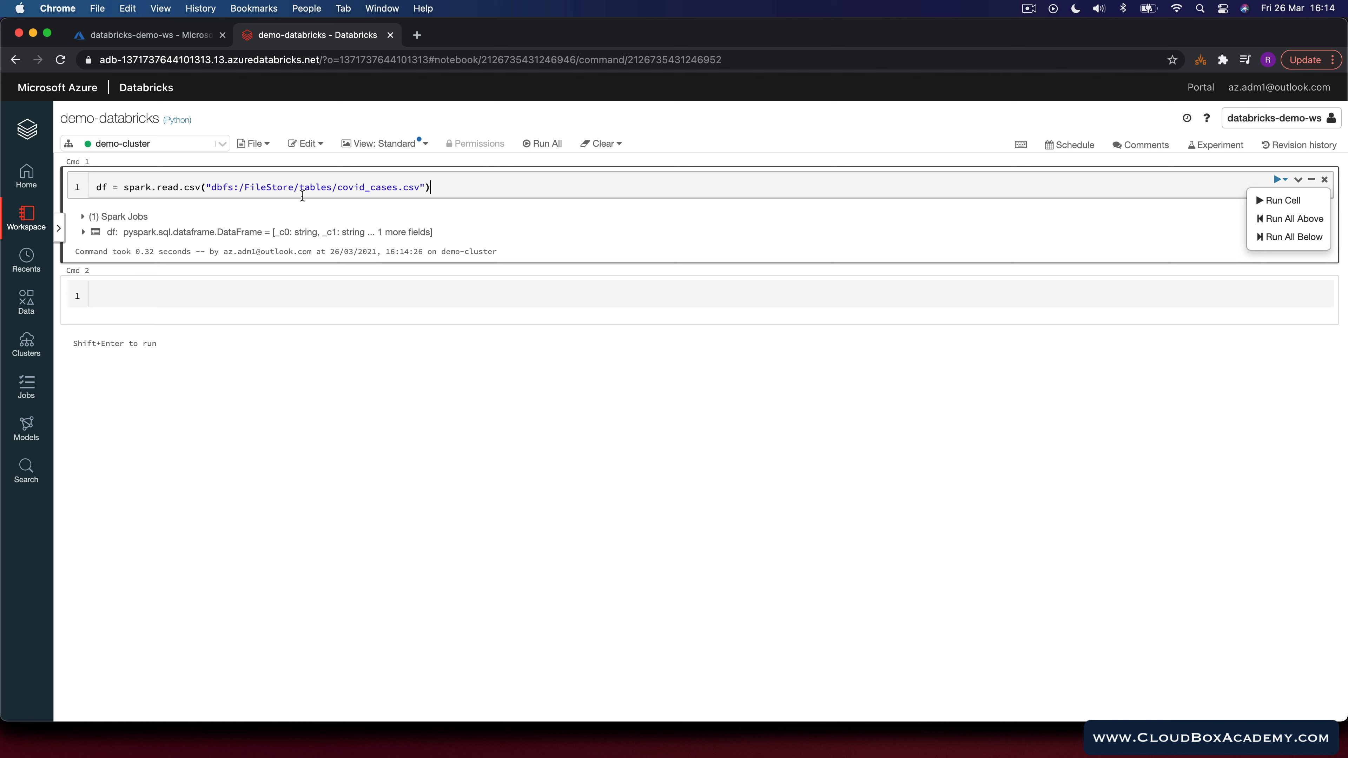
click(142, 294)
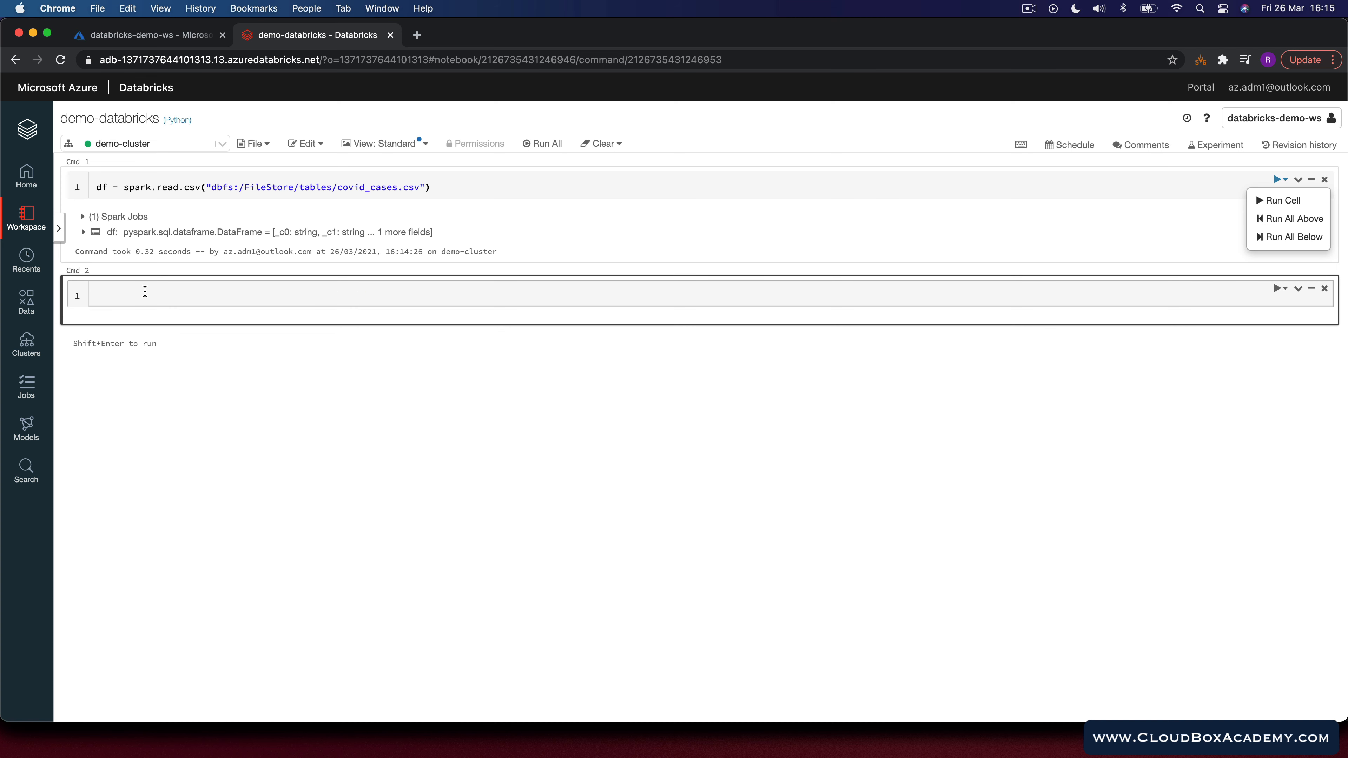
text(display(df)
key(shift+Return)
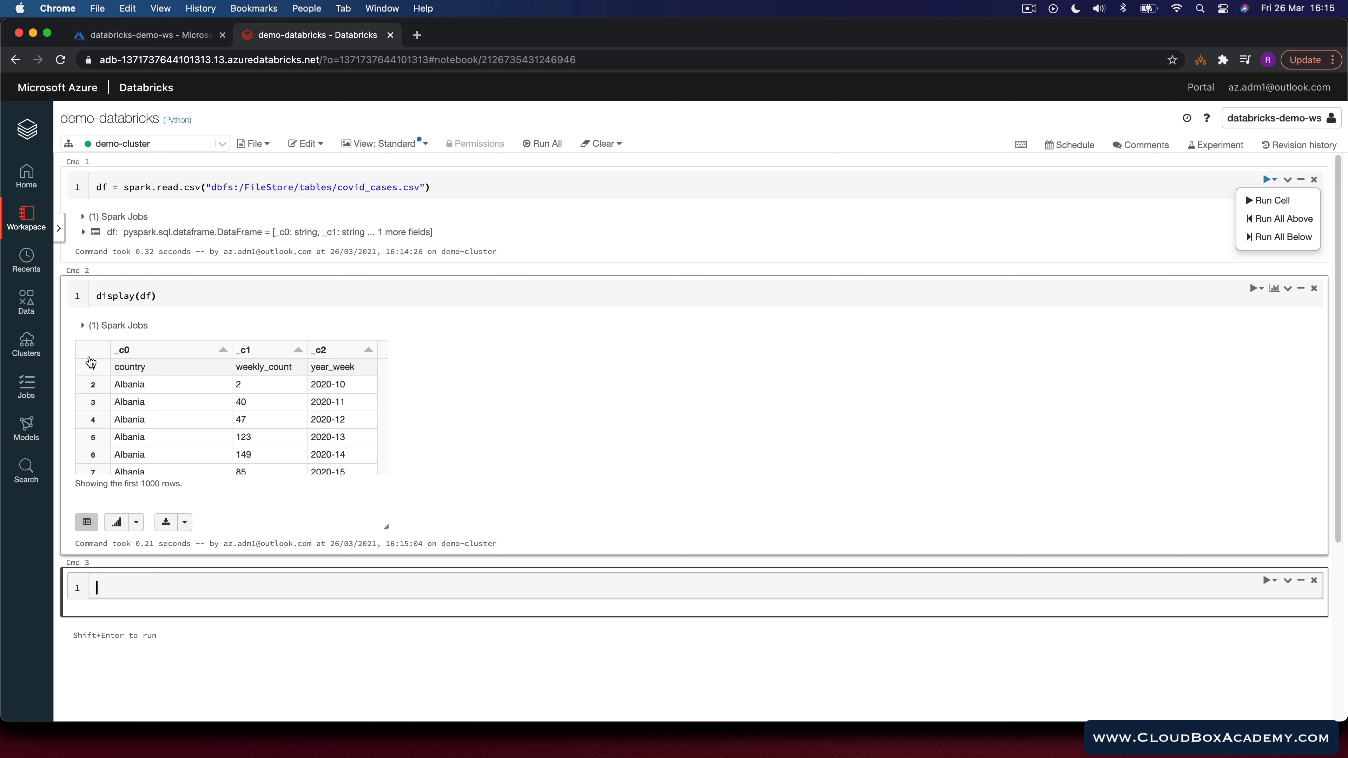
Step: Add option("header", True) to the CSV read and rerun both cells
click(185, 188)
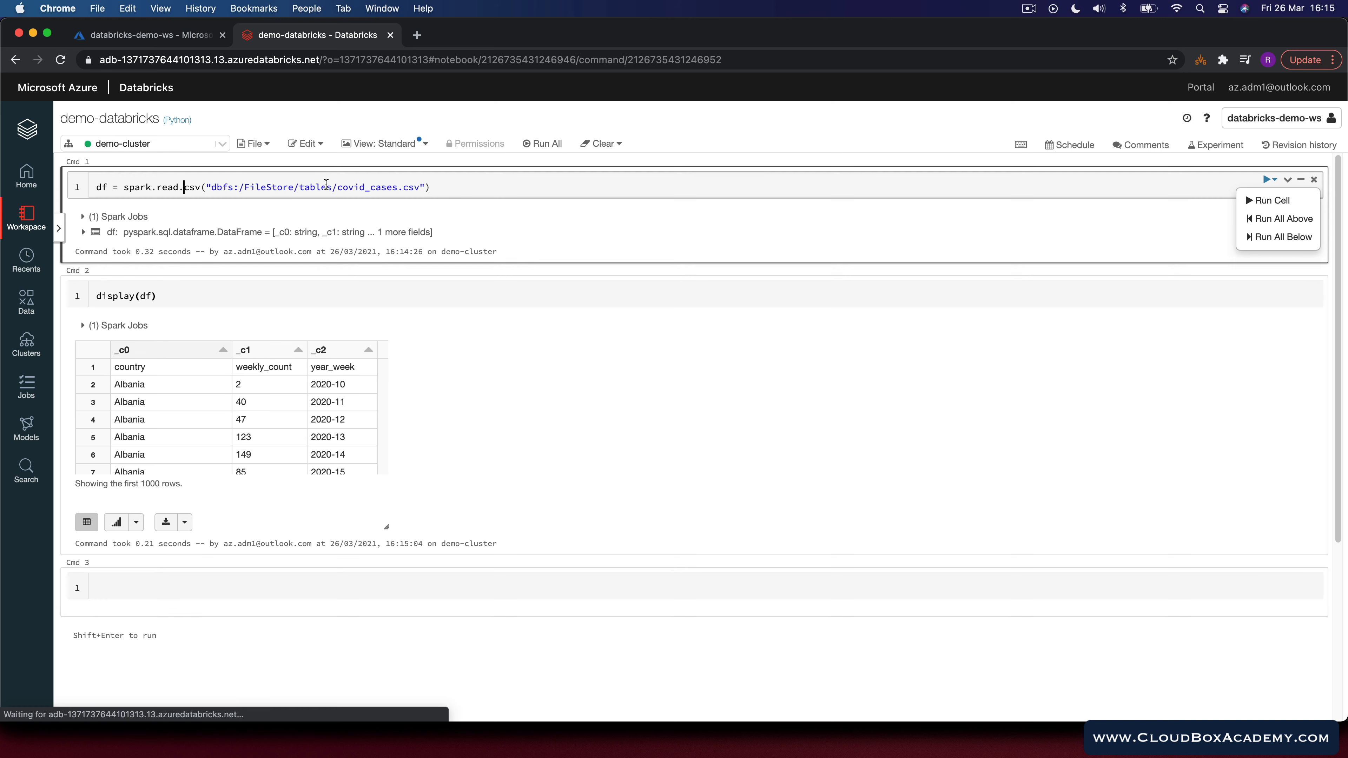
text(option("header", True).)
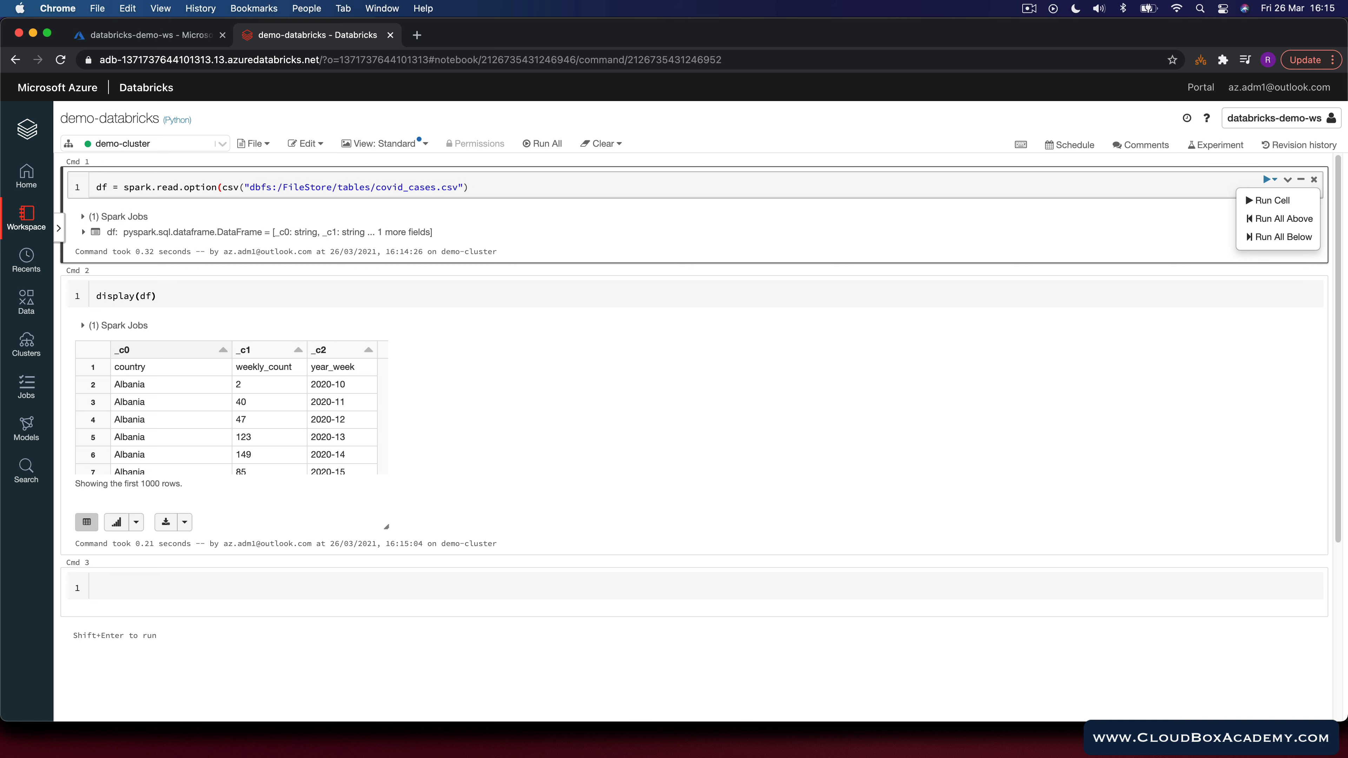
key(shift+Return)
key(shift+Return)
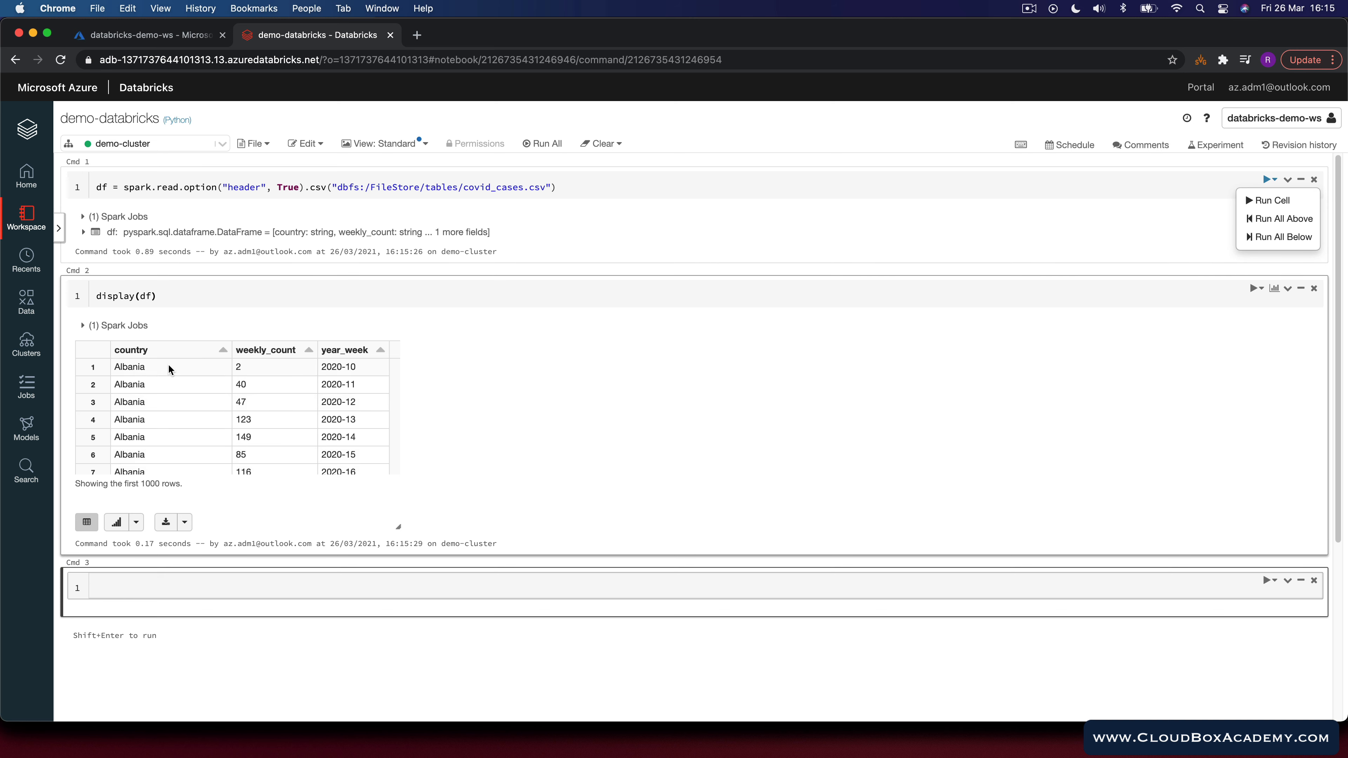
Step: Expand the df schema, add option("inferSchema", True) to the read and rerun the cell
click(84, 233)
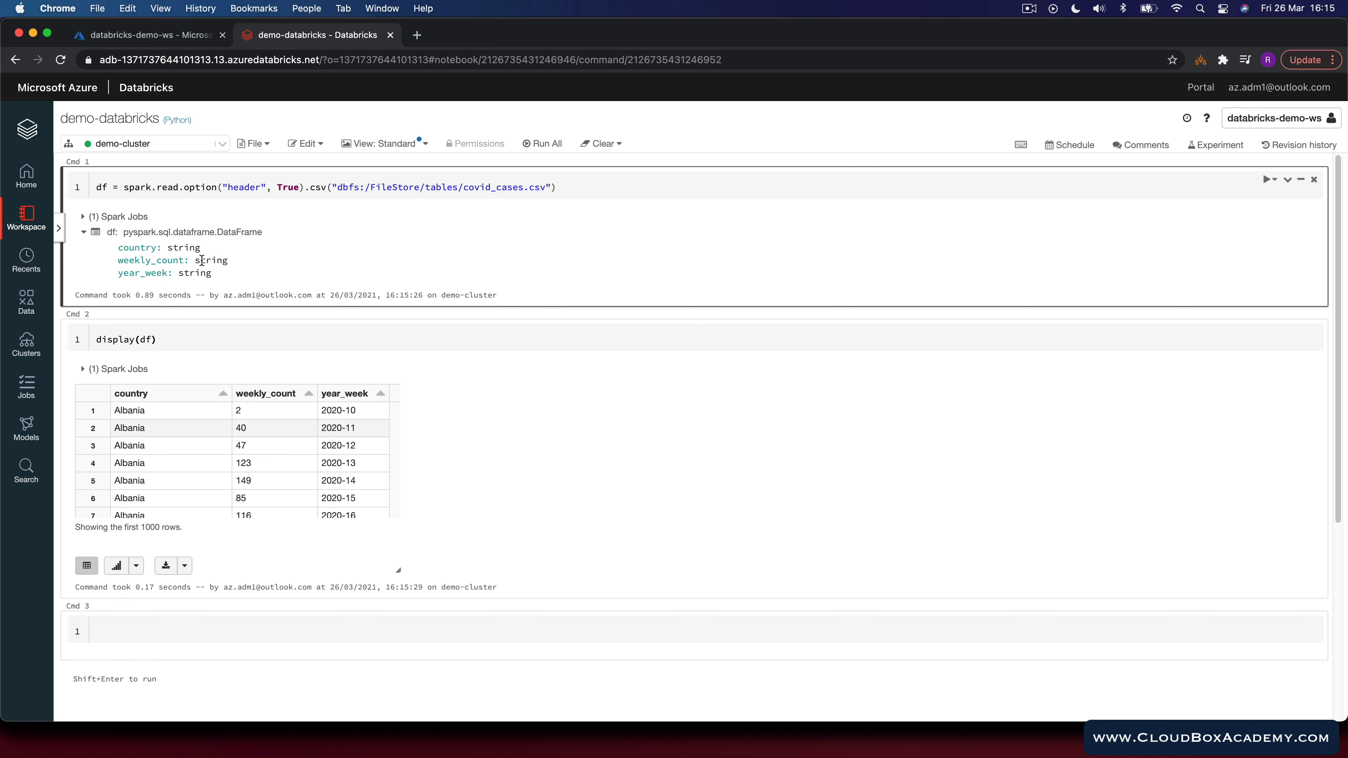
click(184, 187)
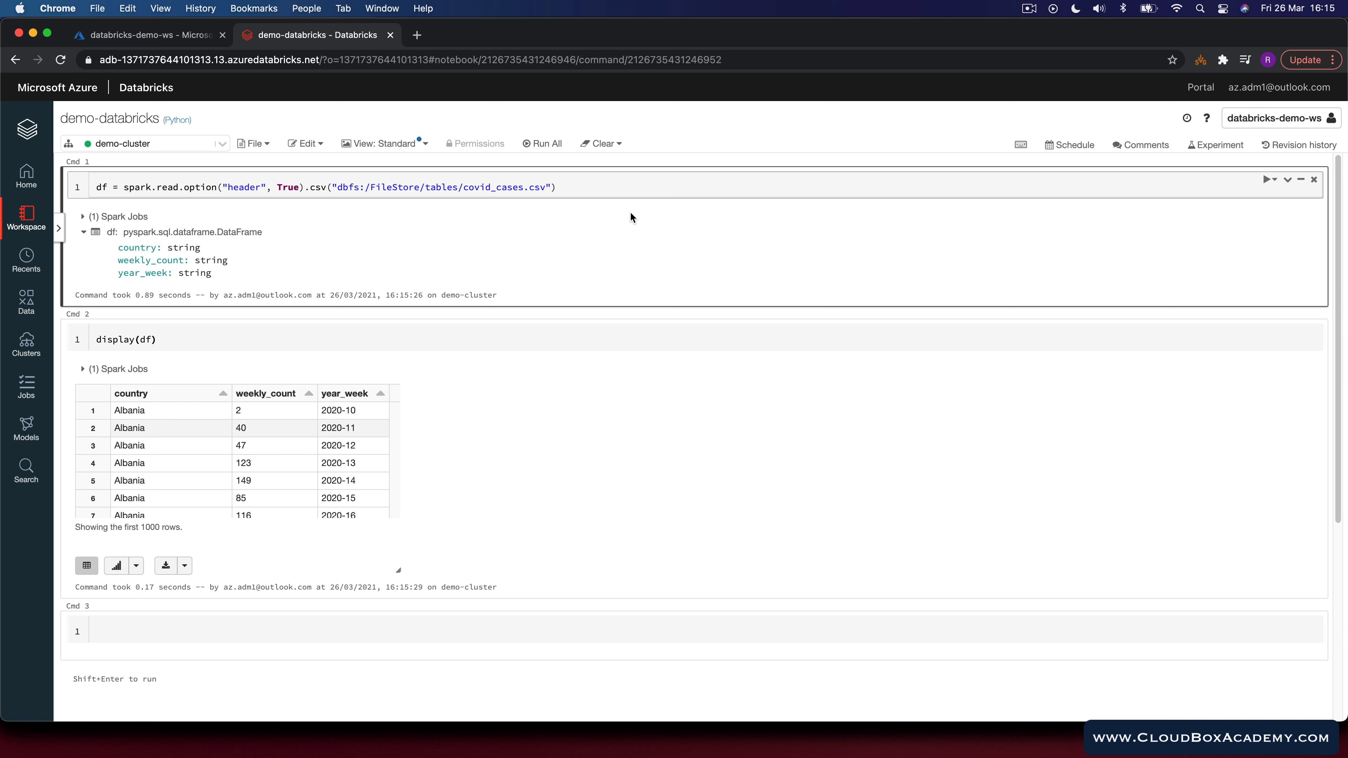
text(option()
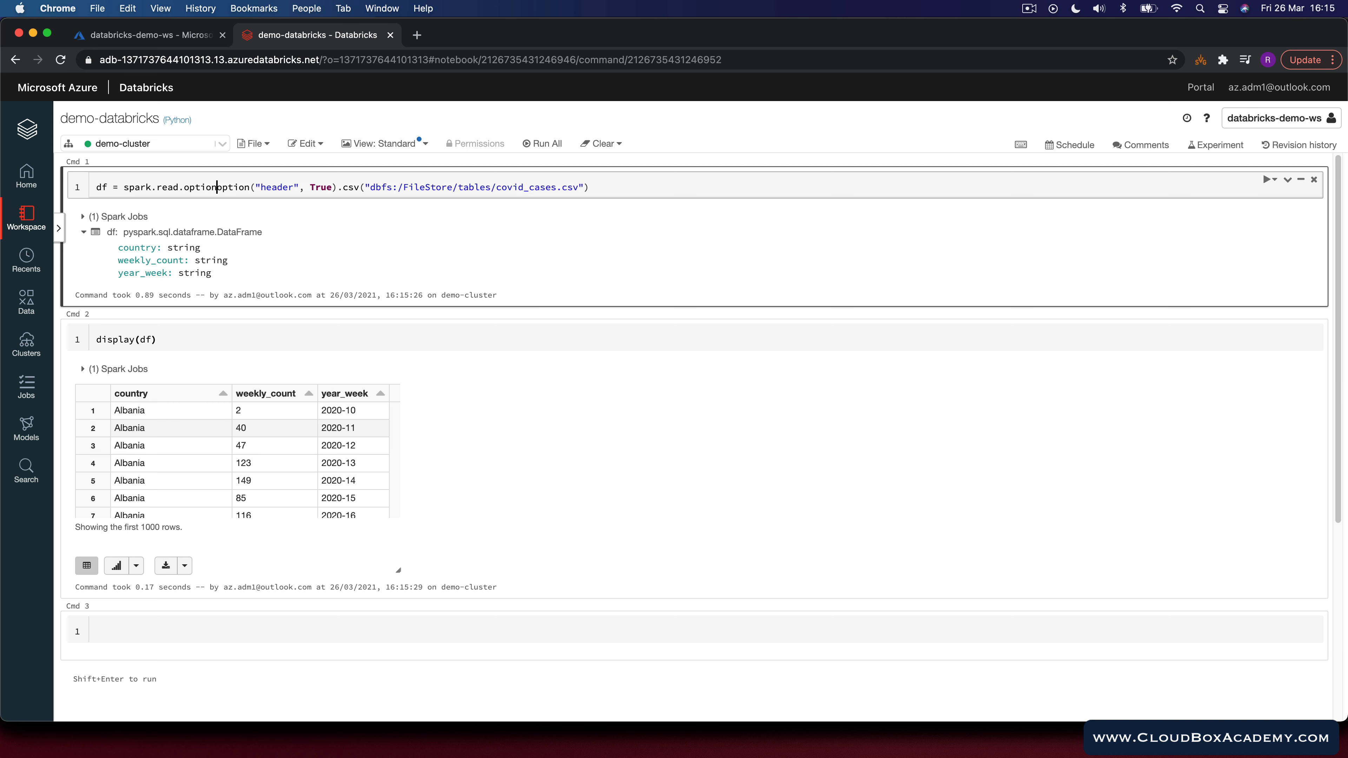
text())
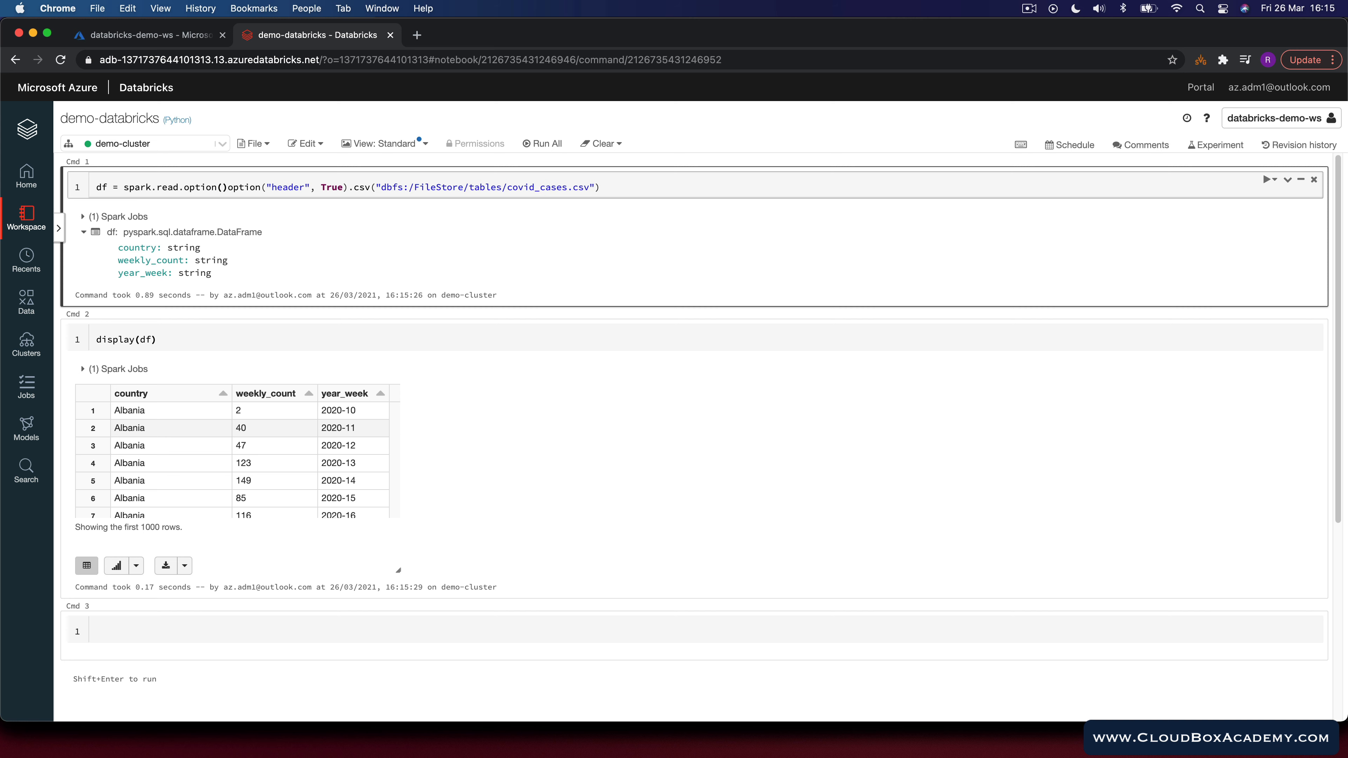
text("inferSchema", True).)
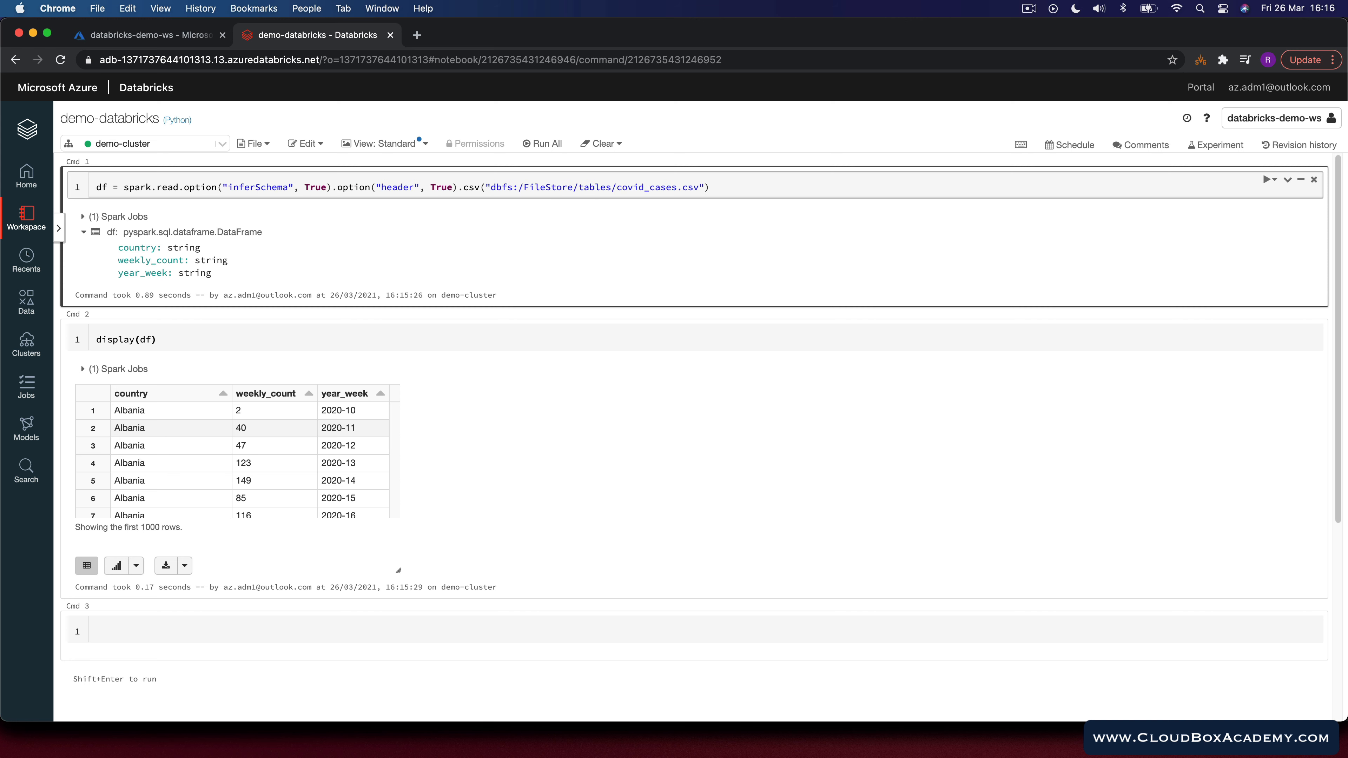
key(shift+Return)
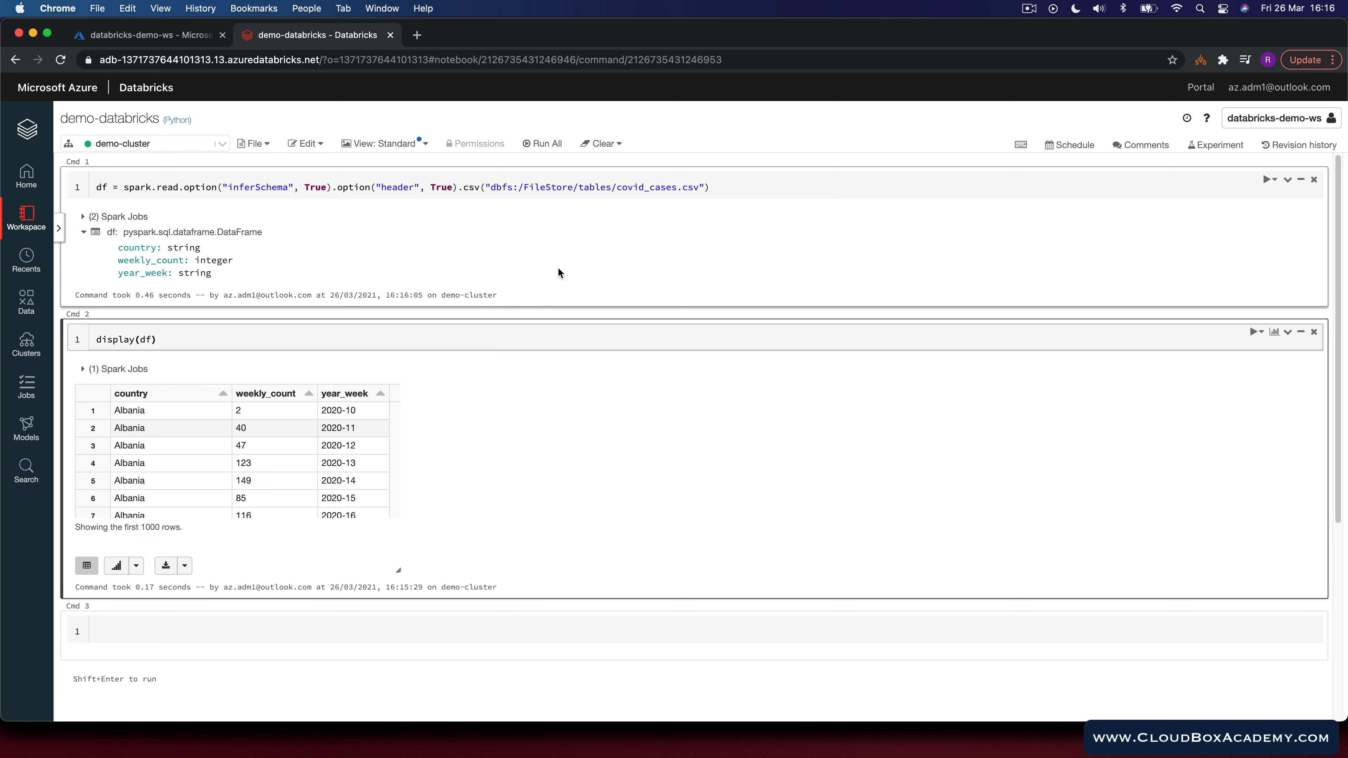
click(220, 260)
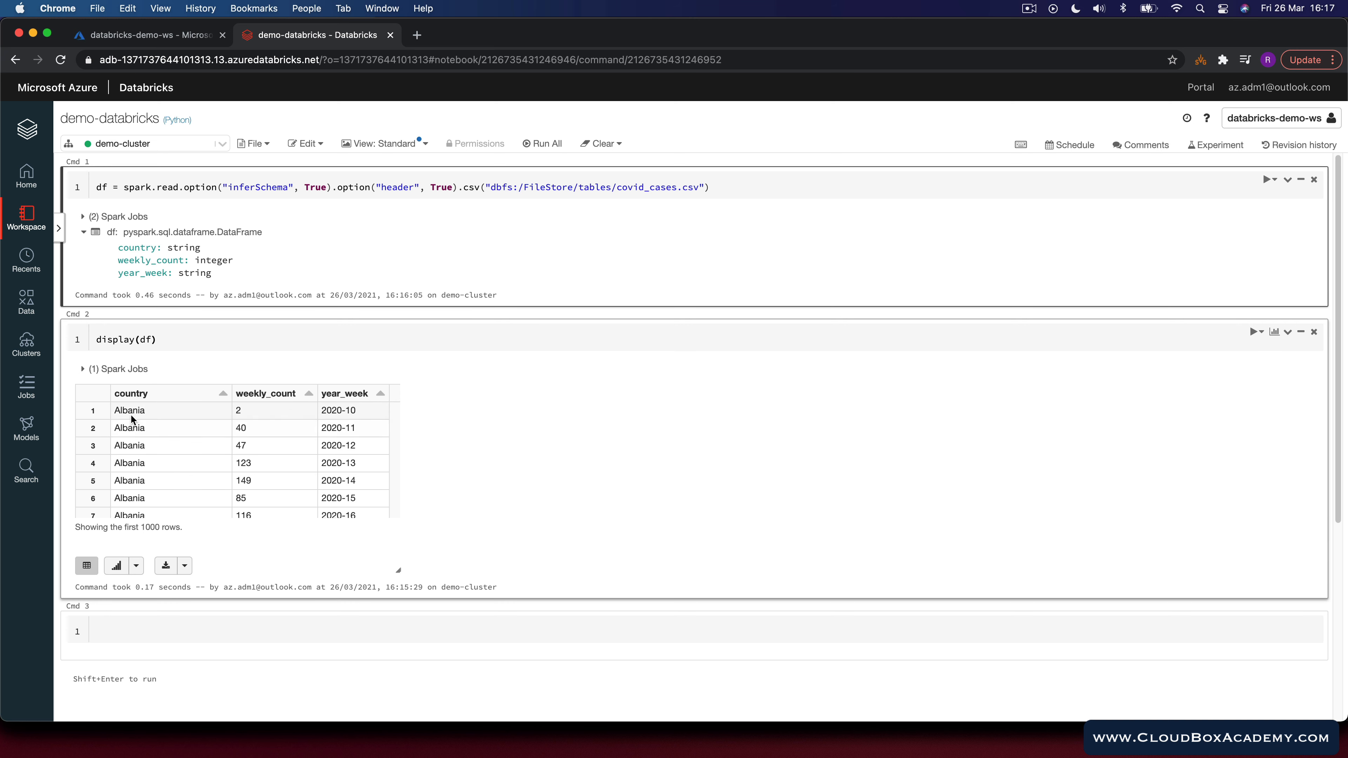
drag(129, 411, 159, 414)
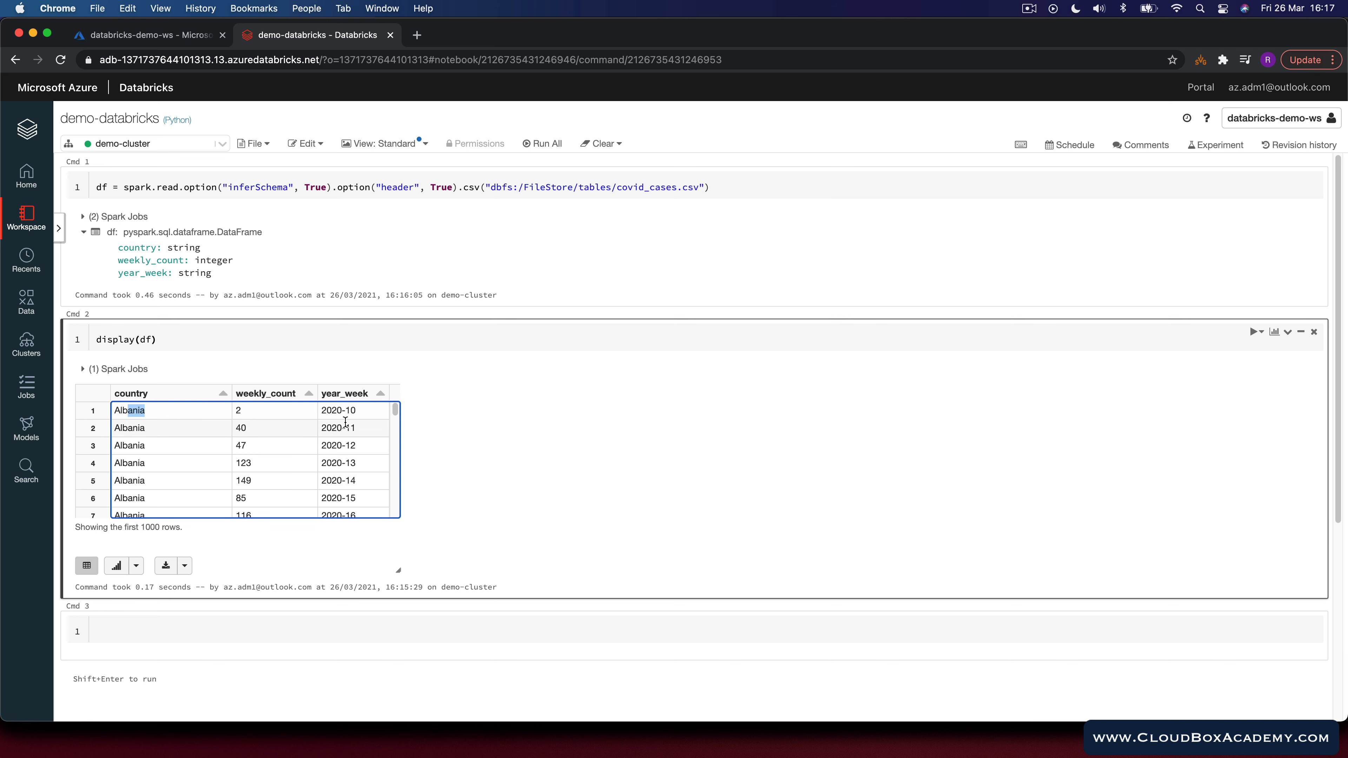
click(340, 412)
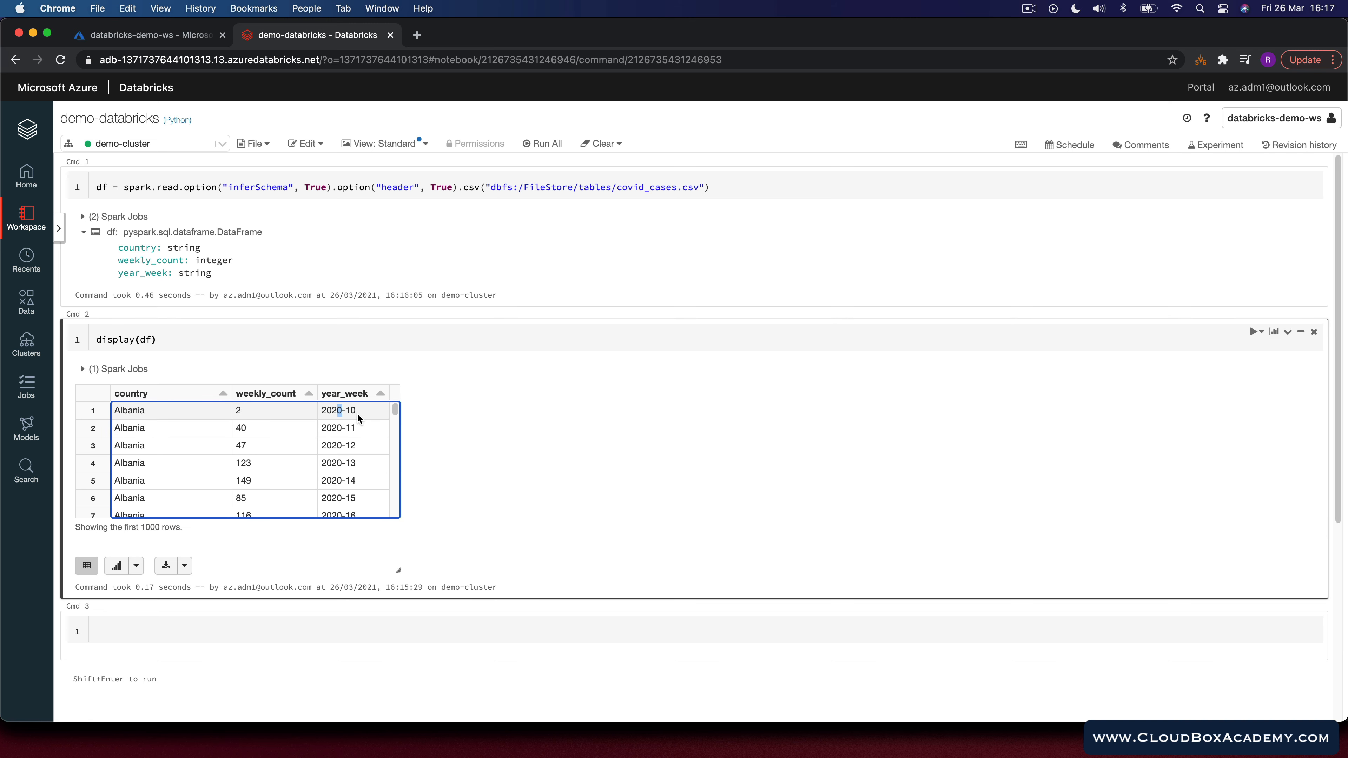
drag(360, 416, 328, 411)
click(271, 411)
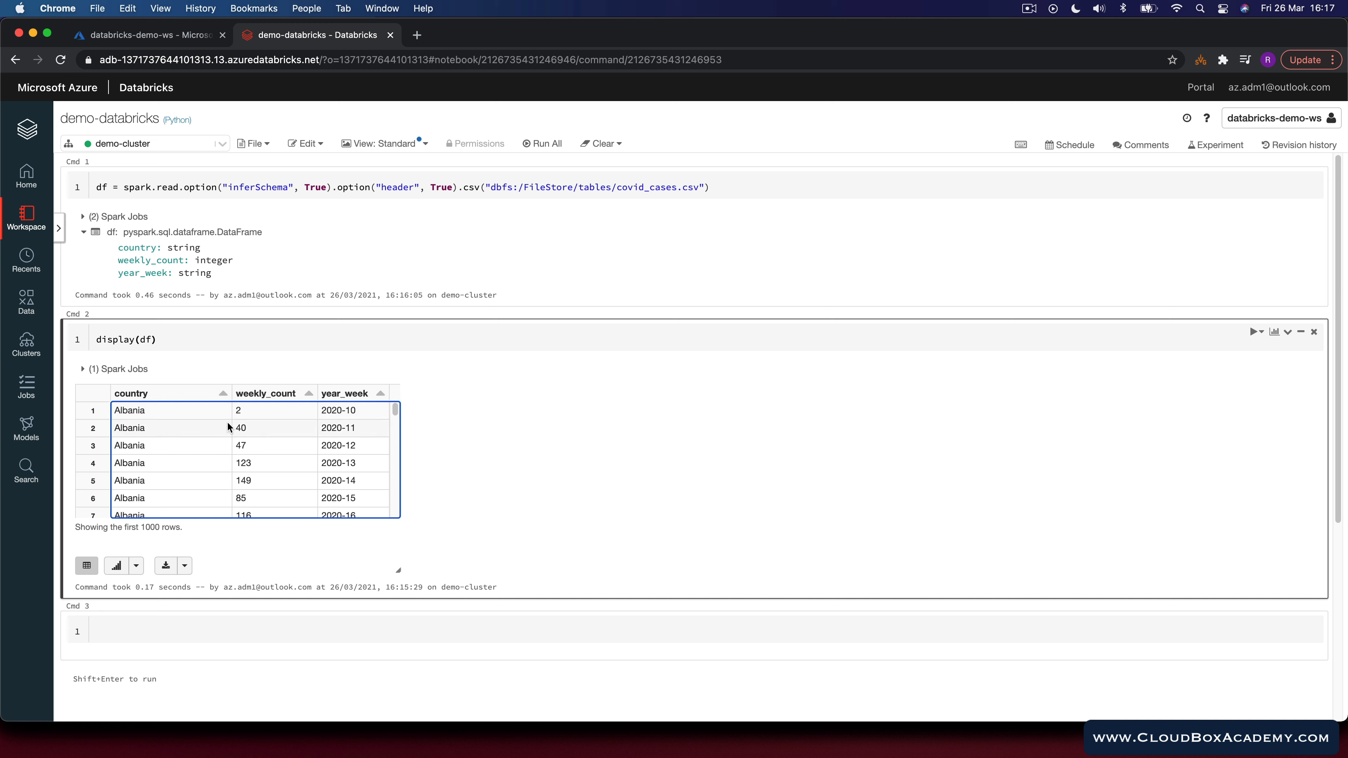
Step: Replace the display(df) code with an import of sum from pyspark.sql.functions
click(193, 339)
key(super+a)
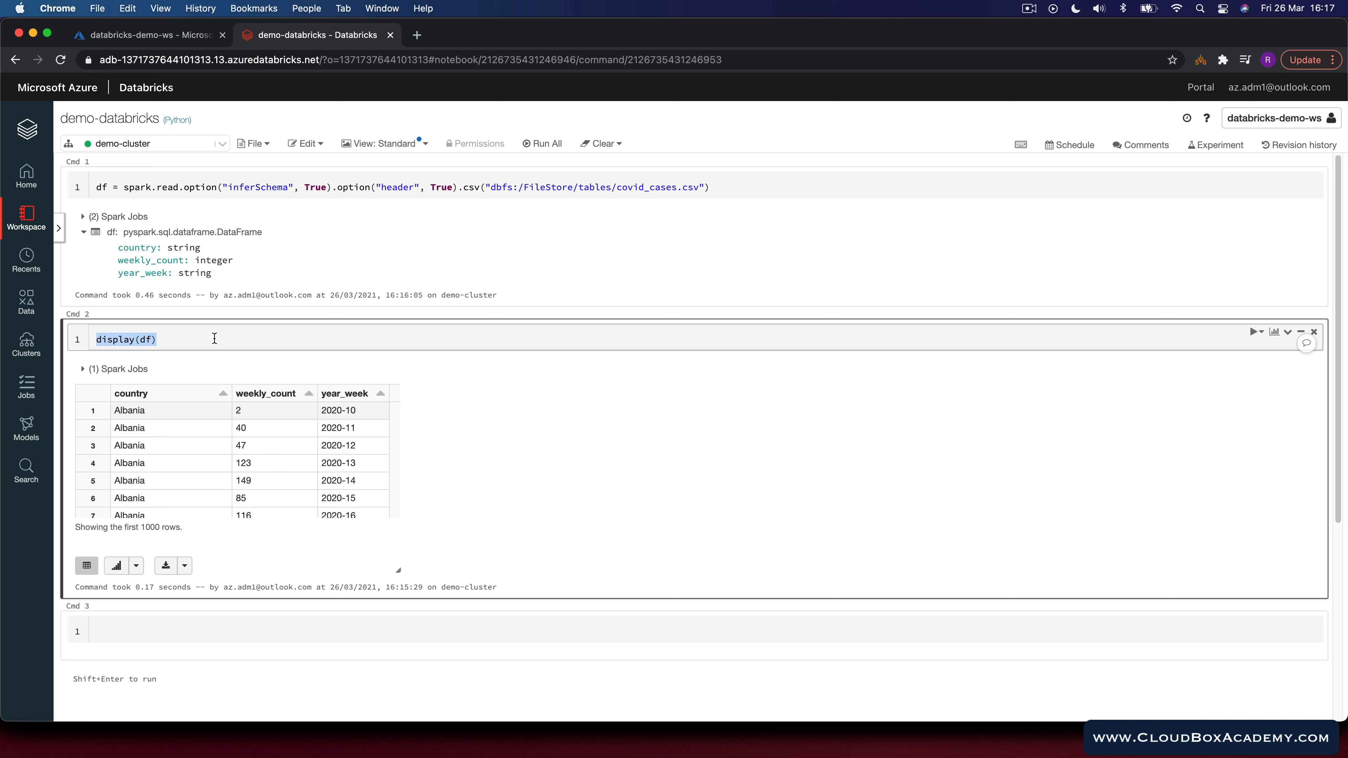
text(from pyspark.sql.functions import sum)
key(Return)
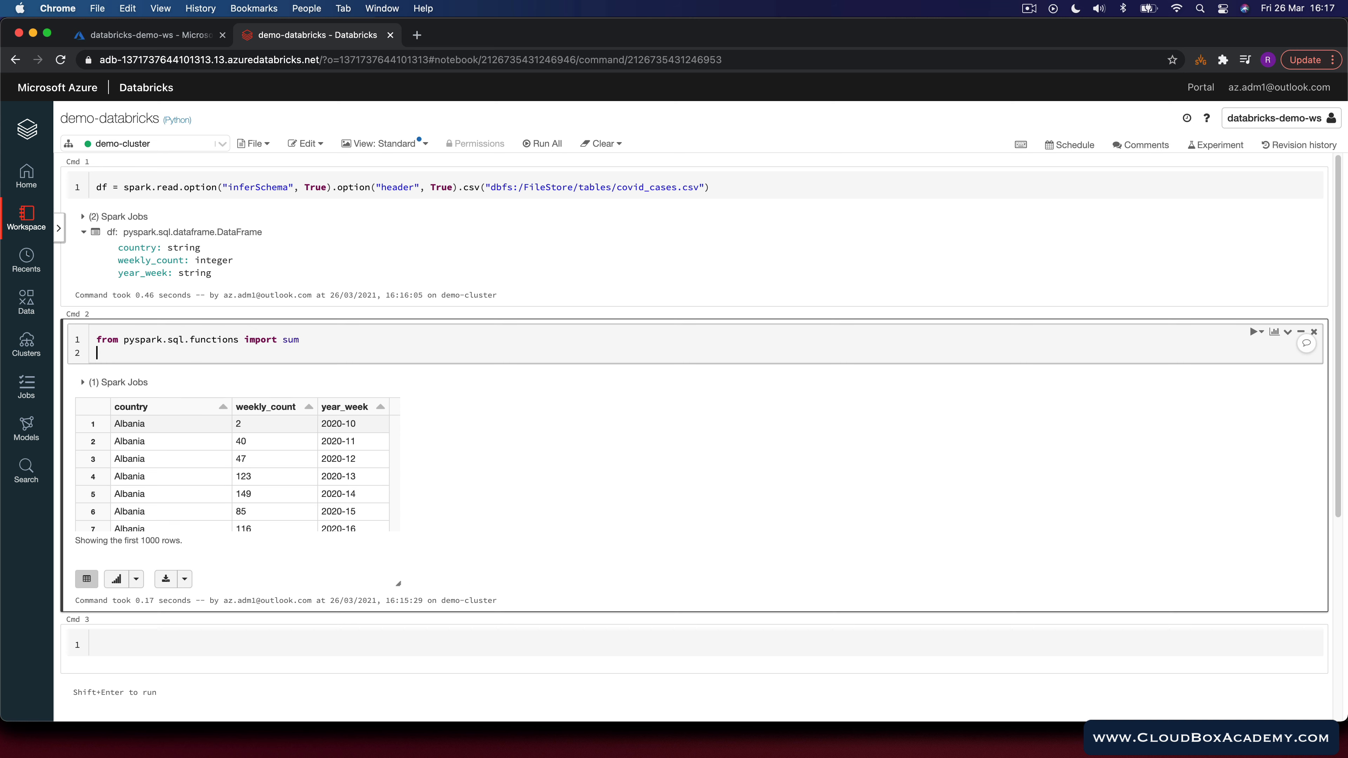
Step: Define total_df by grouping df by country and summing weekly_count aliased as total_count, then run the cell
text(total_df = df.groupBy("country").agg)
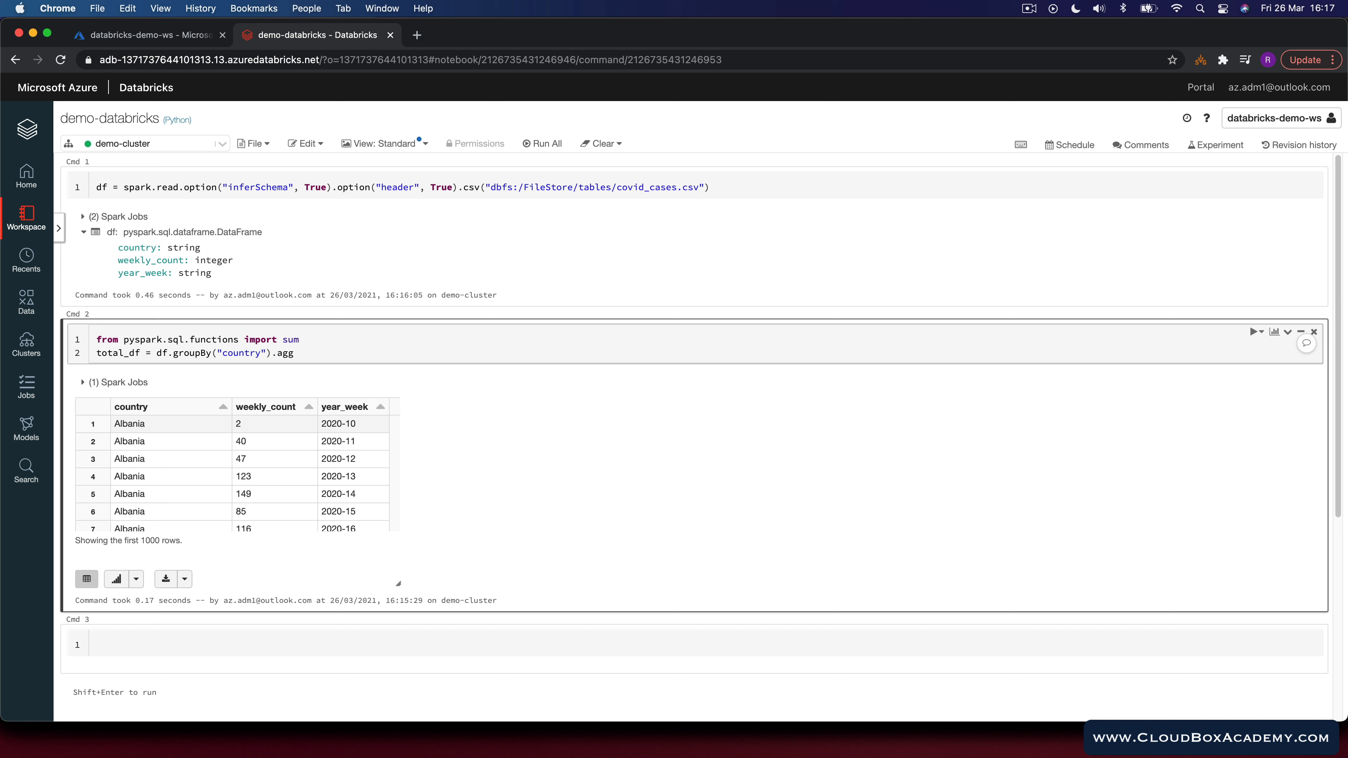
text((sum("weekly_count").alias("total_c)
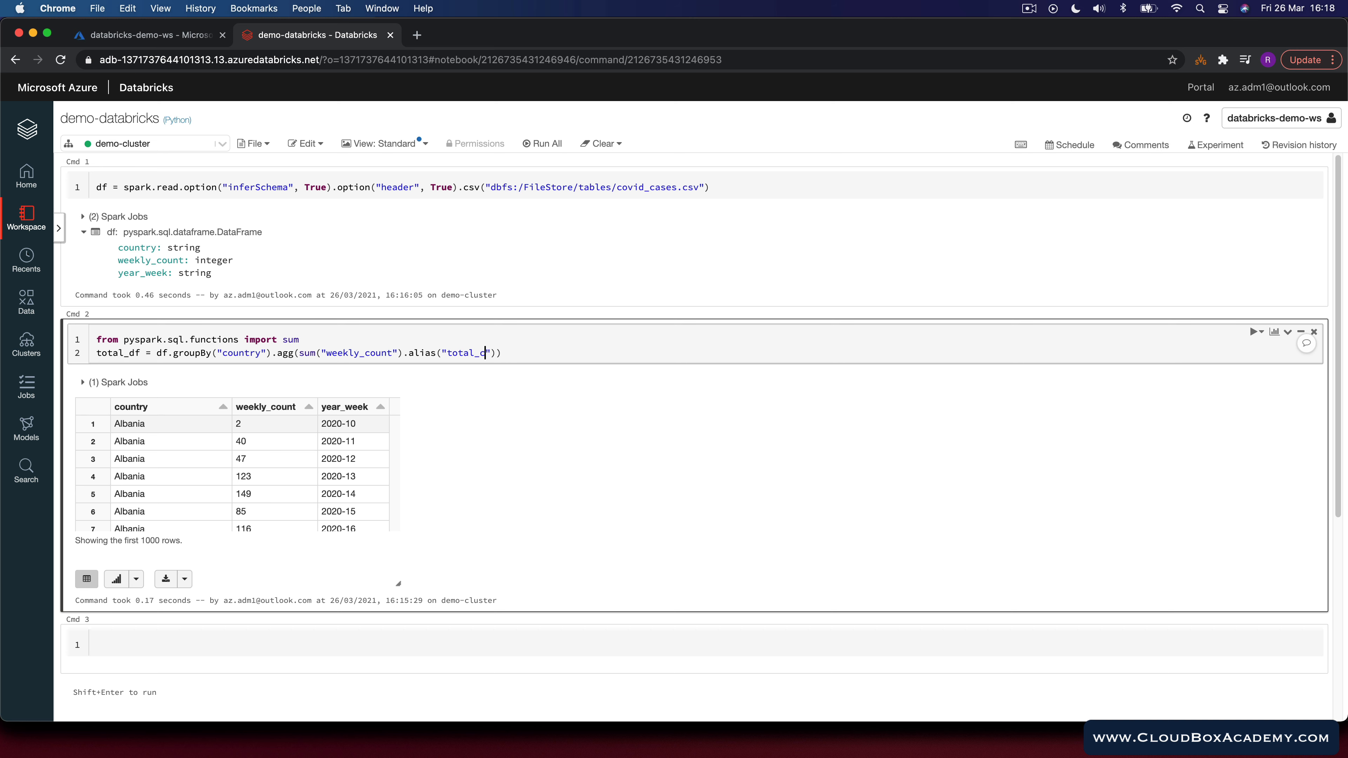
text(ount)
key(shift+Return)
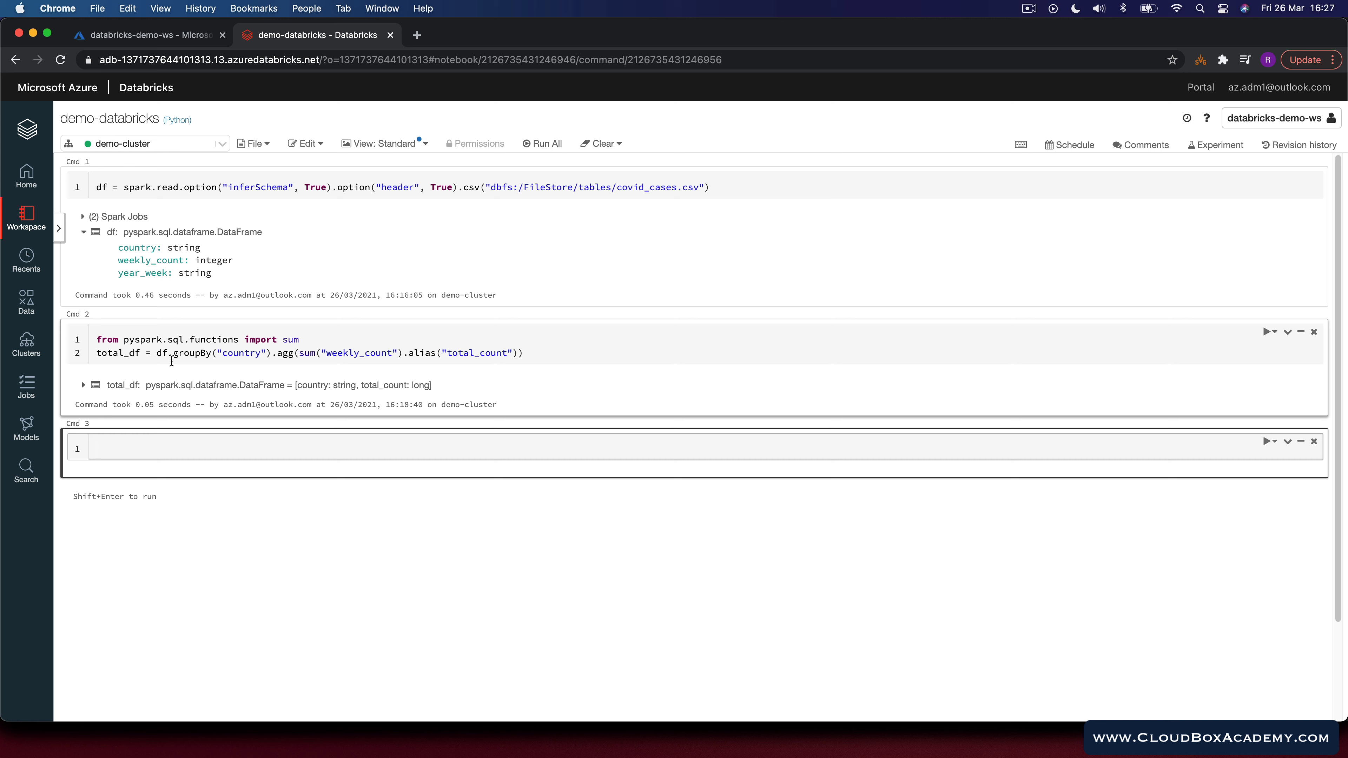
Step: Display total_df in the next empty cell and run it
double_click(118, 351)
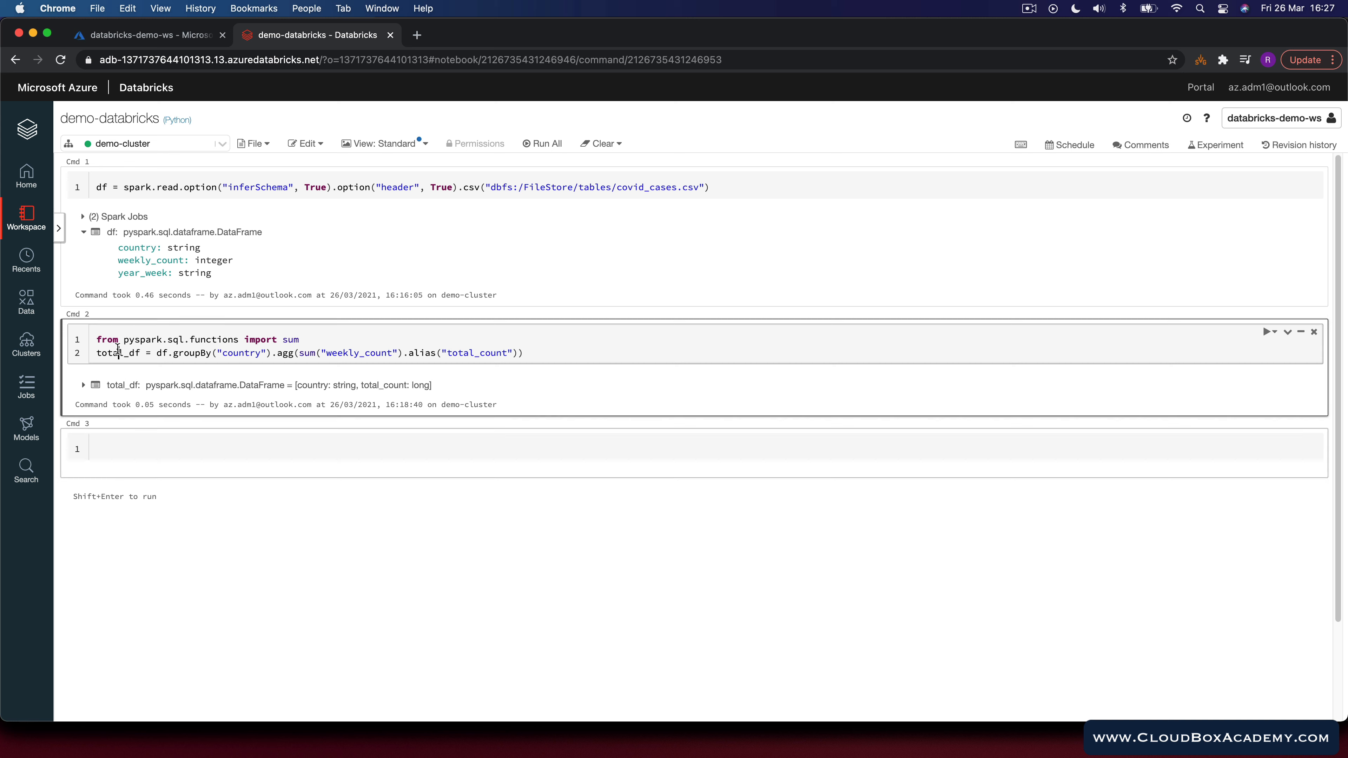
click(150, 459)
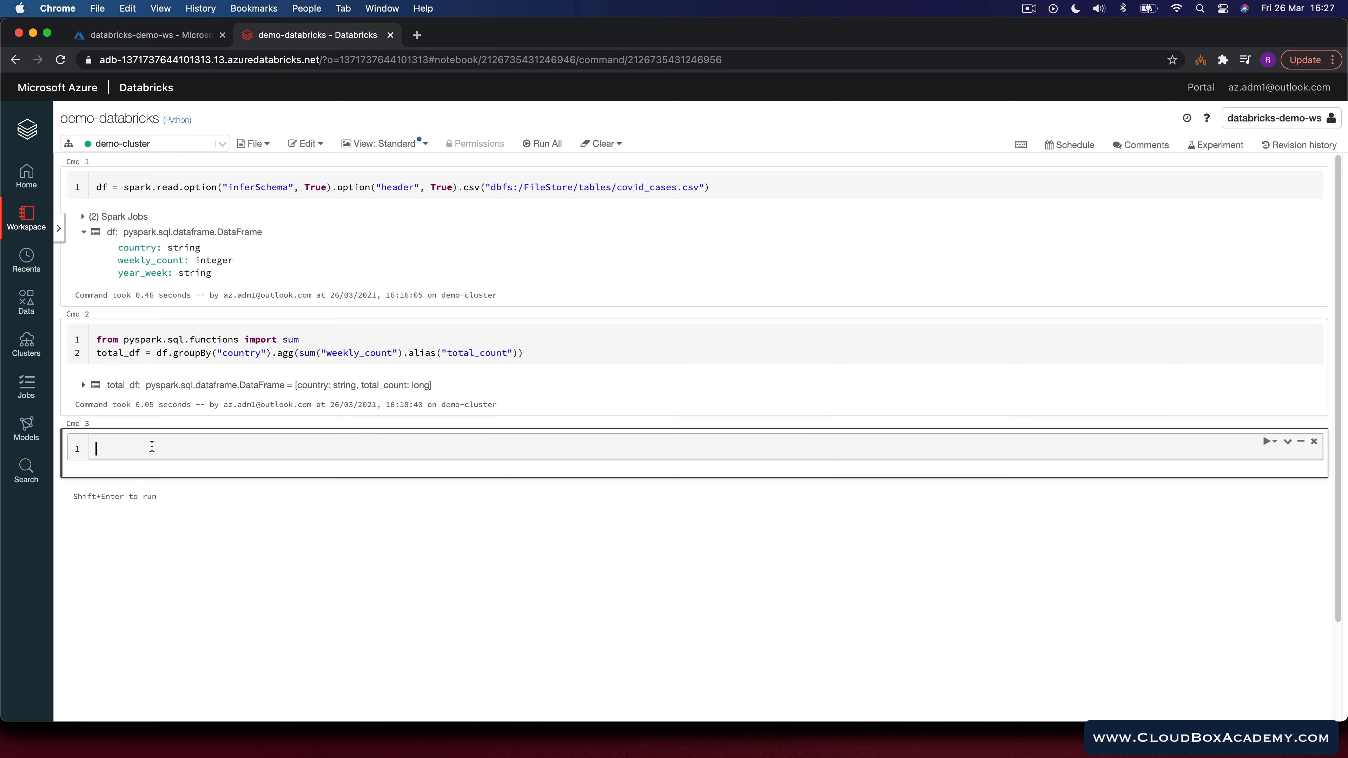
text(display(total_df))
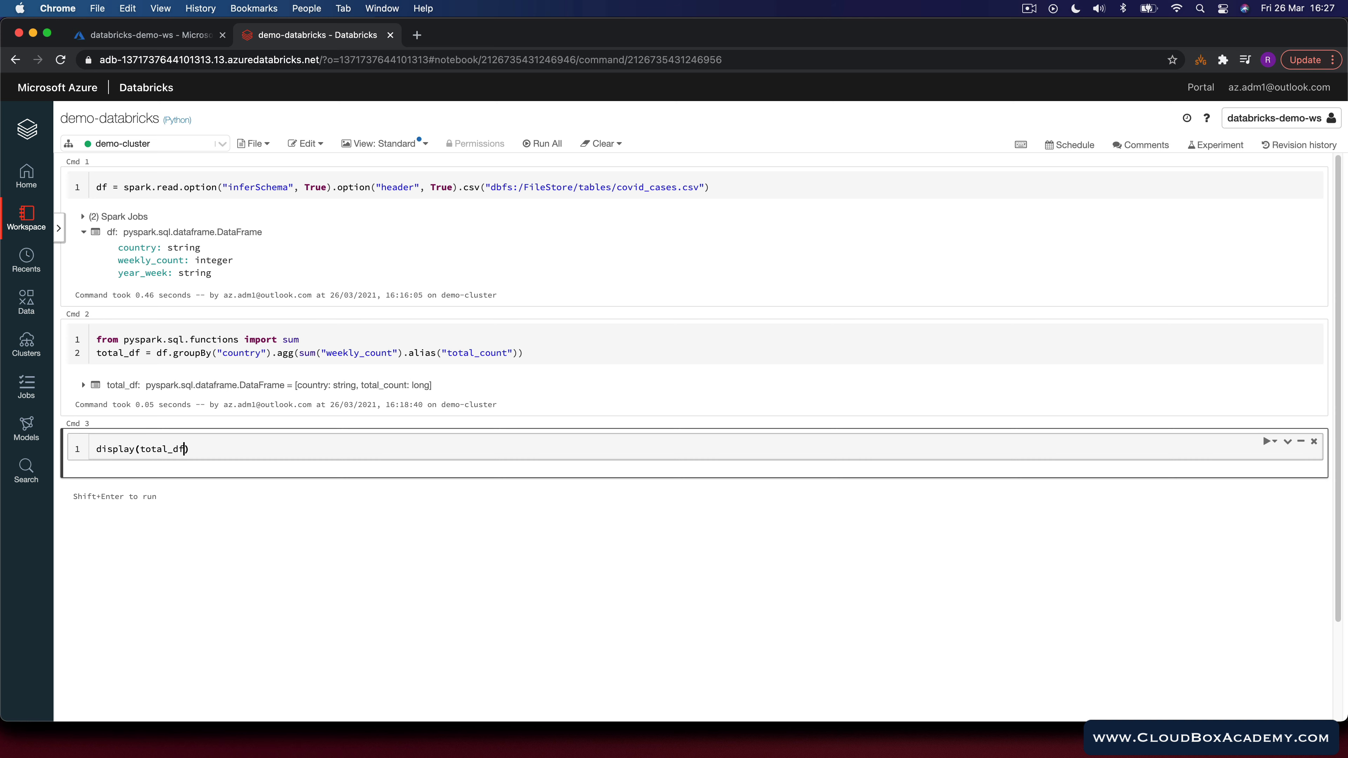
key(shift+Return)
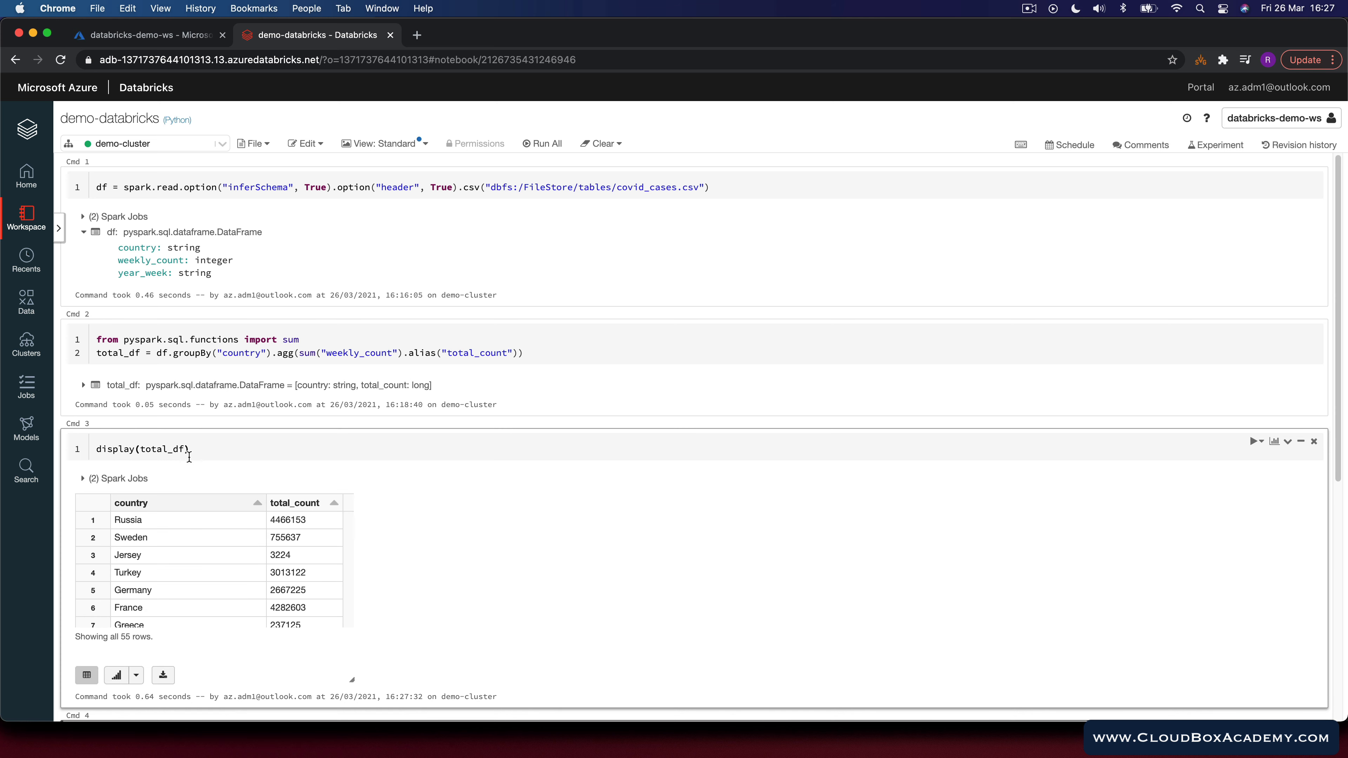
Step: Filter the displayed total_df with "total_count > 1000000" and rerun the cell
scroll(220, 550, down, 3)
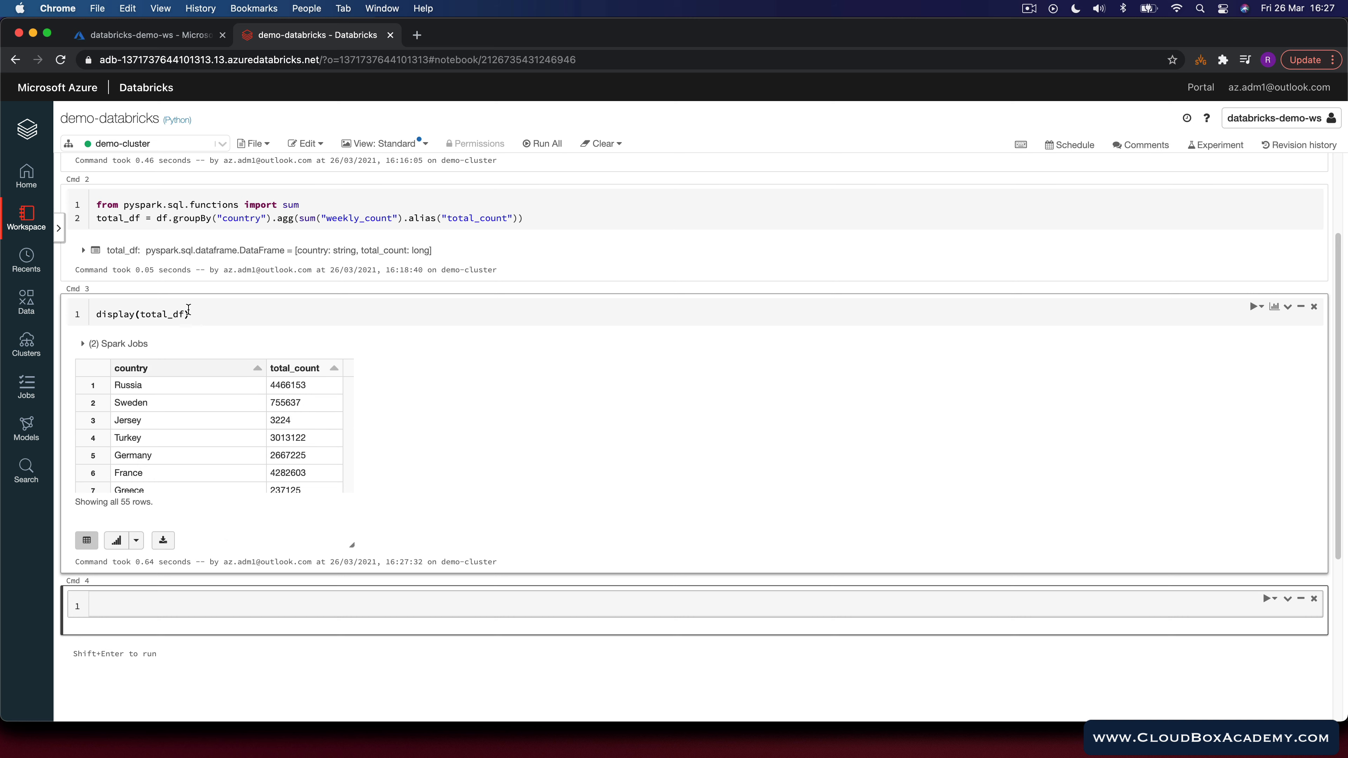
click(405, 346)
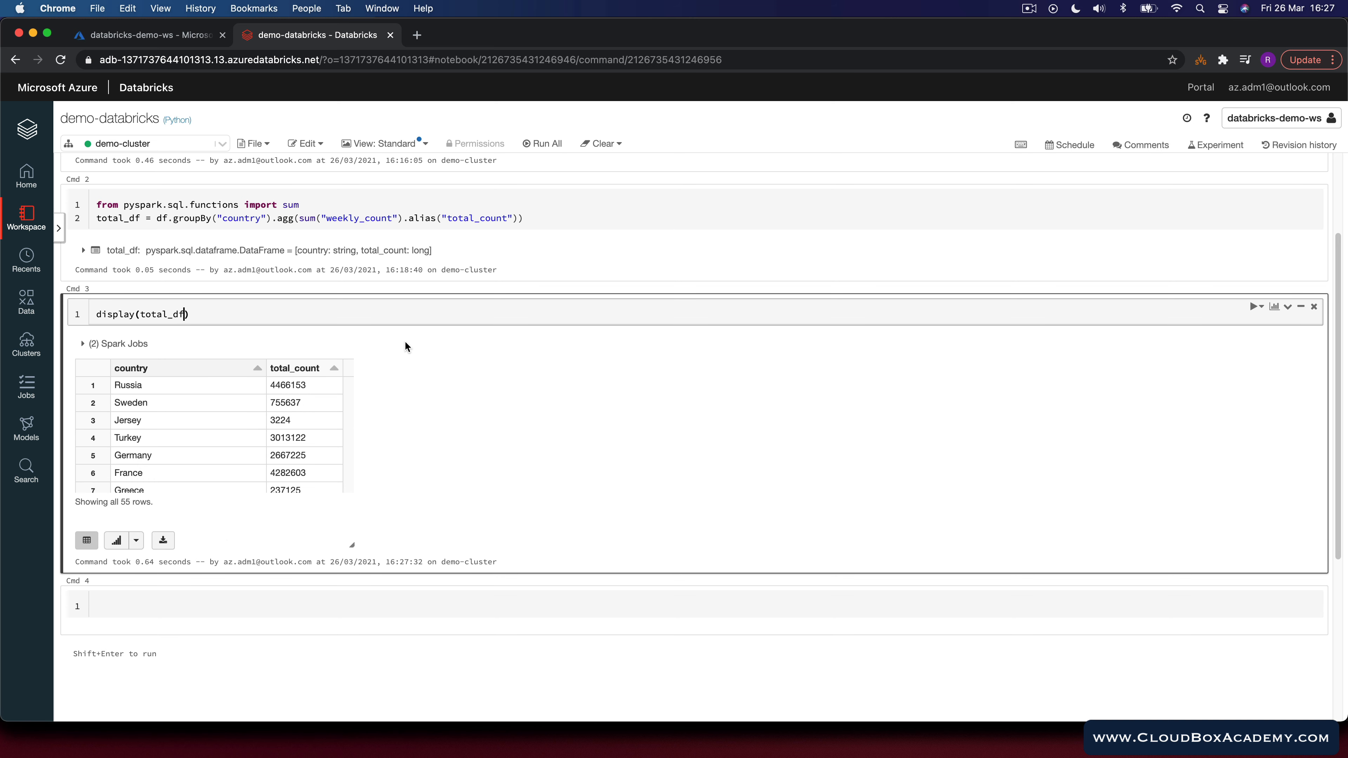
text(.)
text(filter()
text("total_count > 1000000)
key(shift+Return)
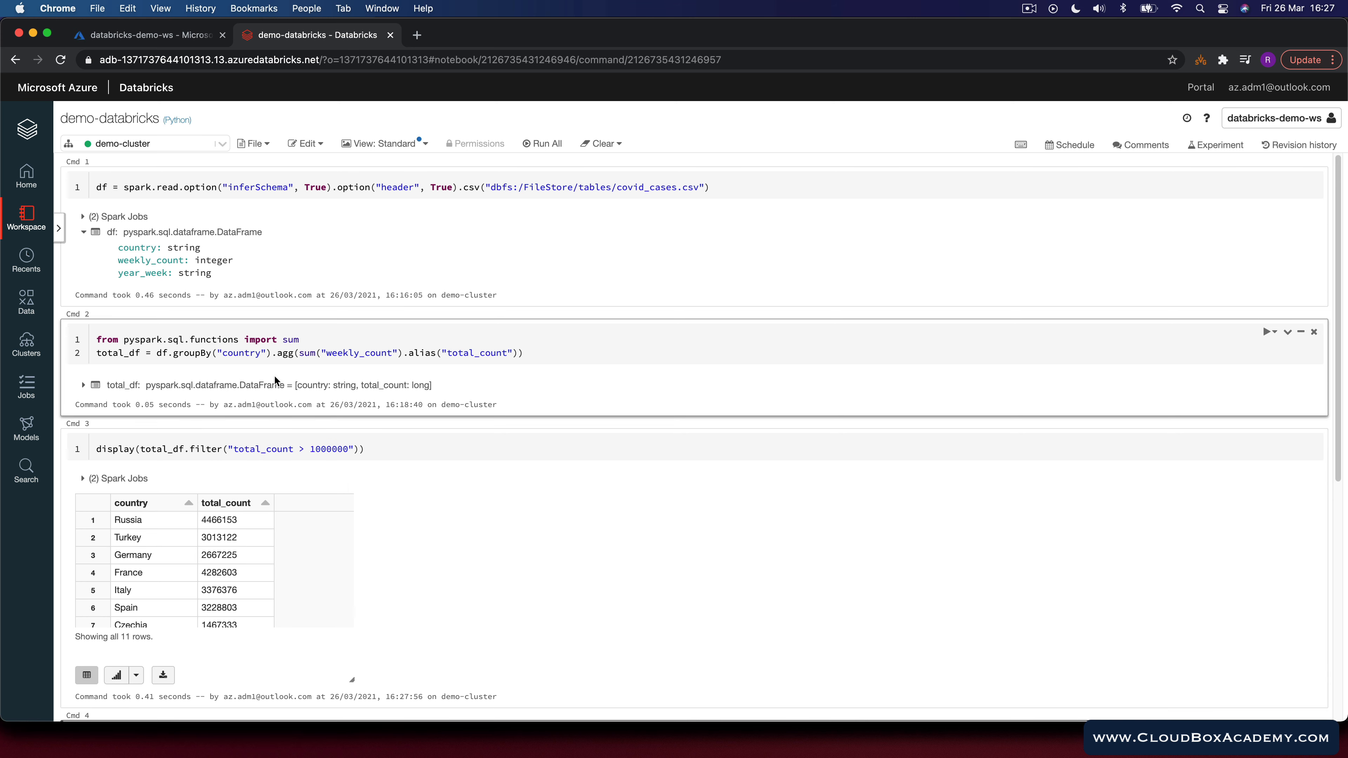
Step: Switch the filtered result's visualization to a bar chart
scroll(199, 576, down, 2)
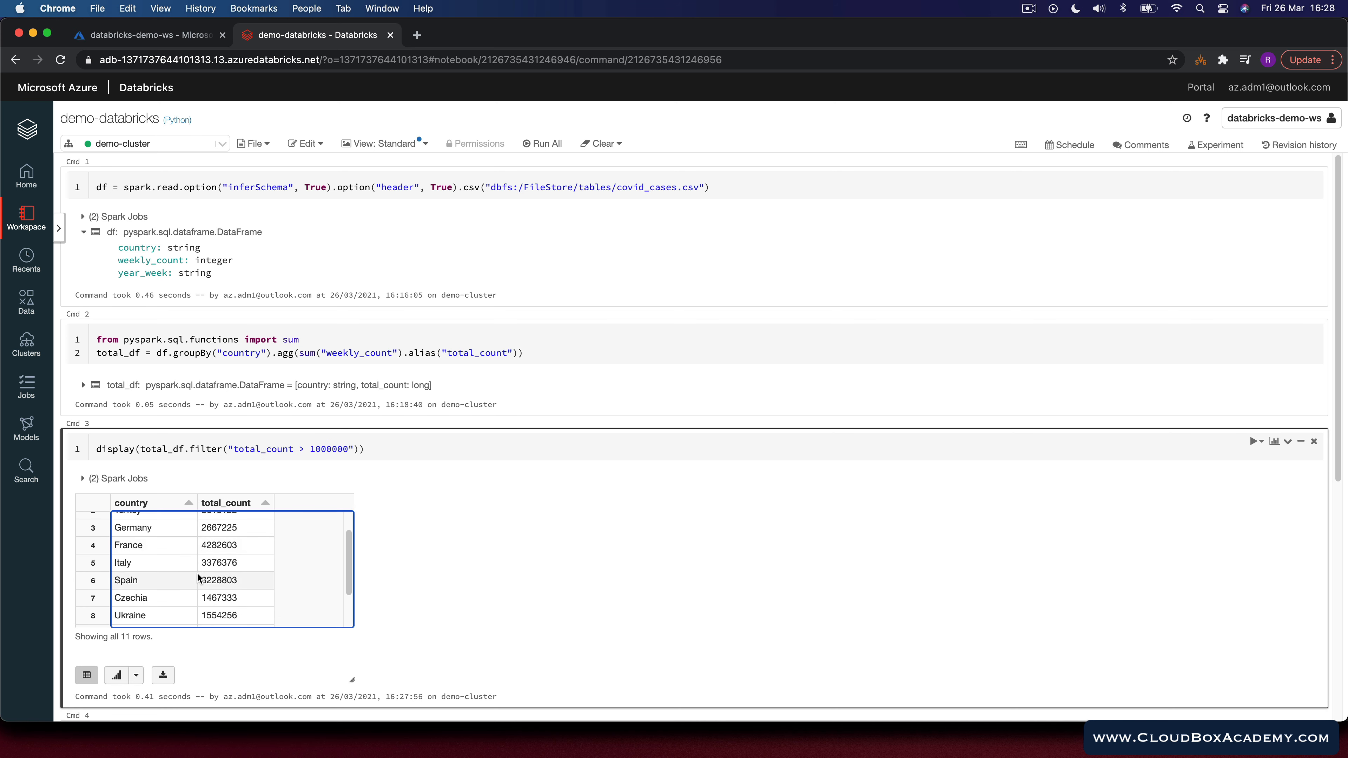
scroll(381, 549, down, 2)
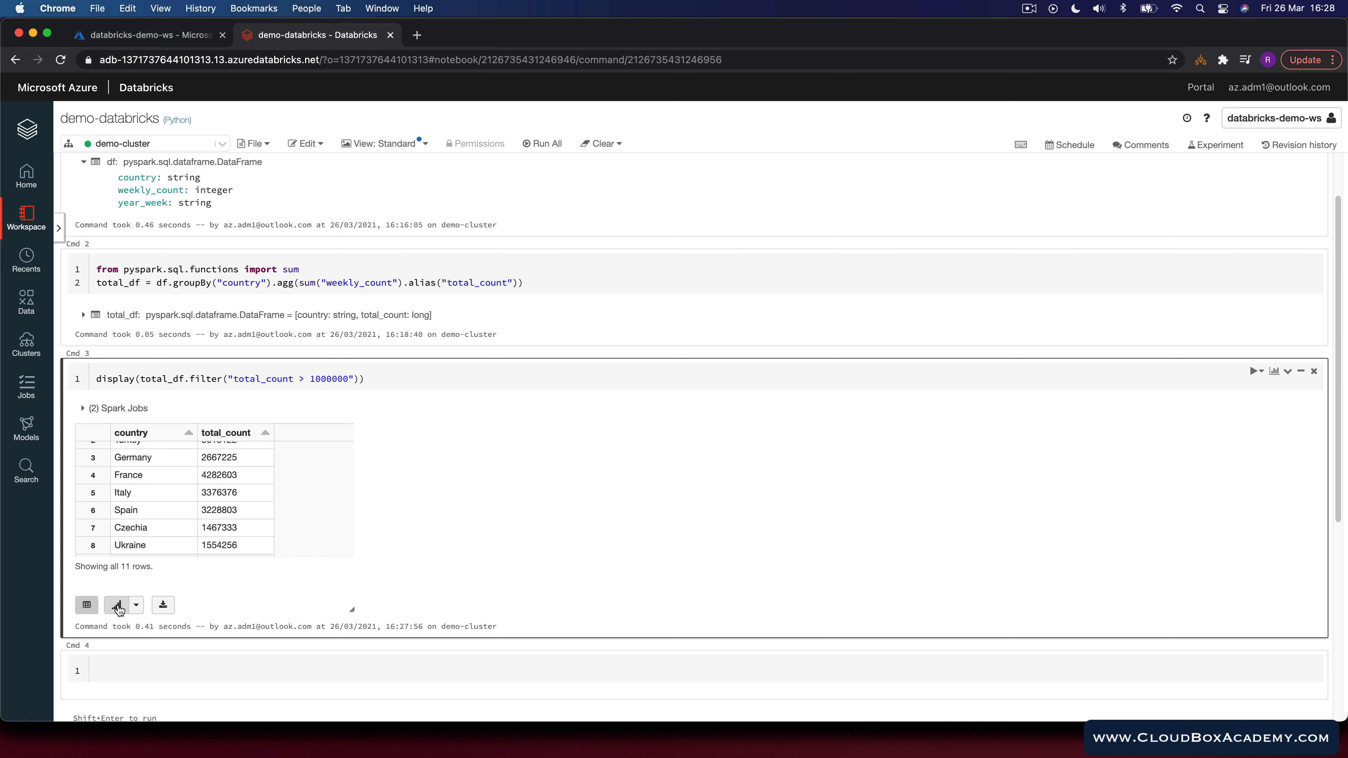
click(136, 605)
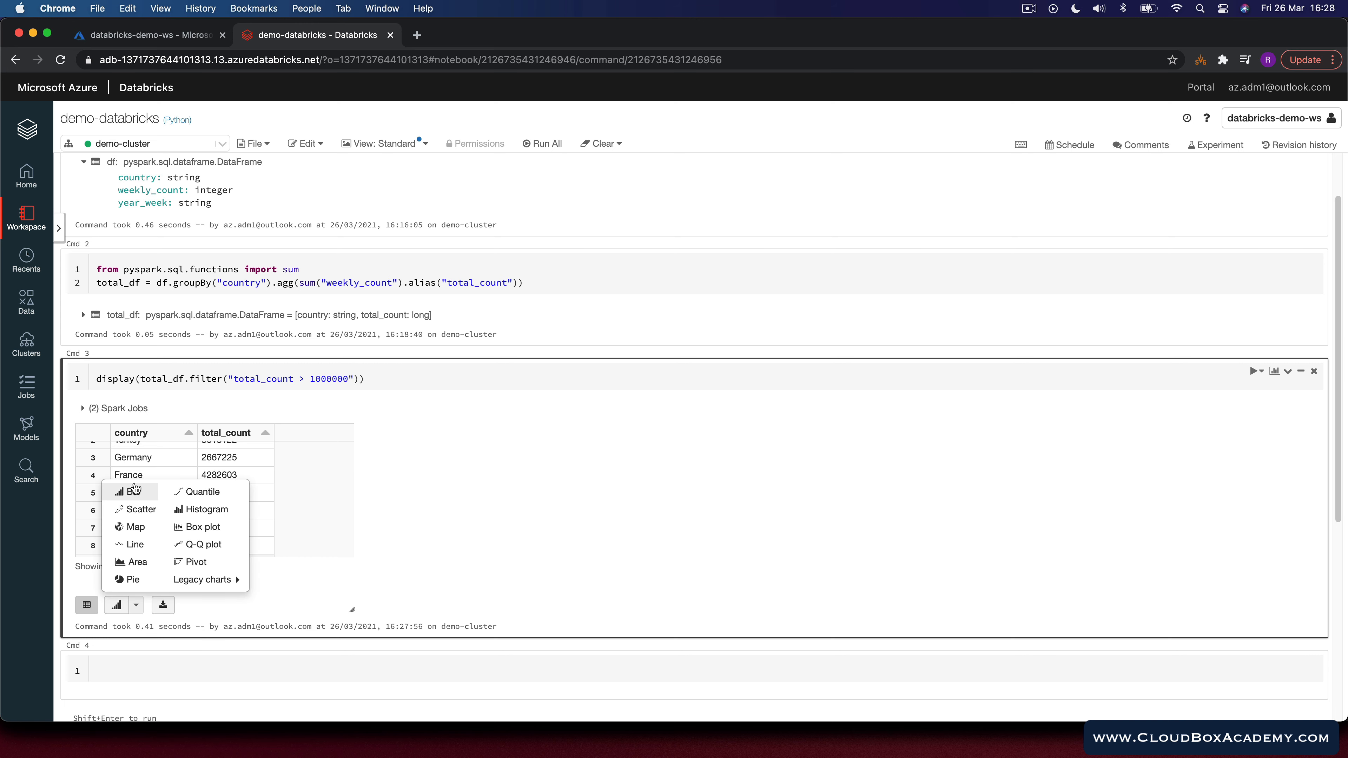
click(133, 492)
scroll(340, 505, down, 5)
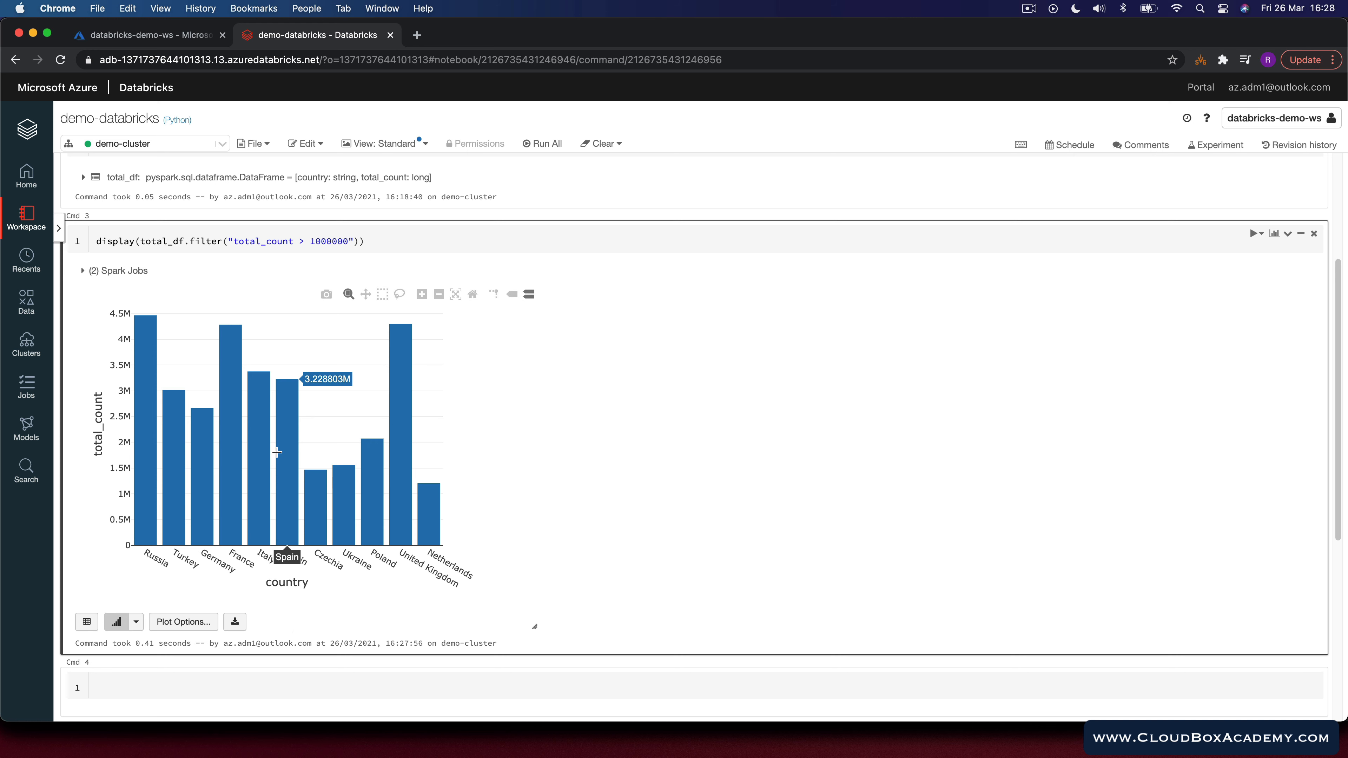
scroll(280, 531, down, 1)
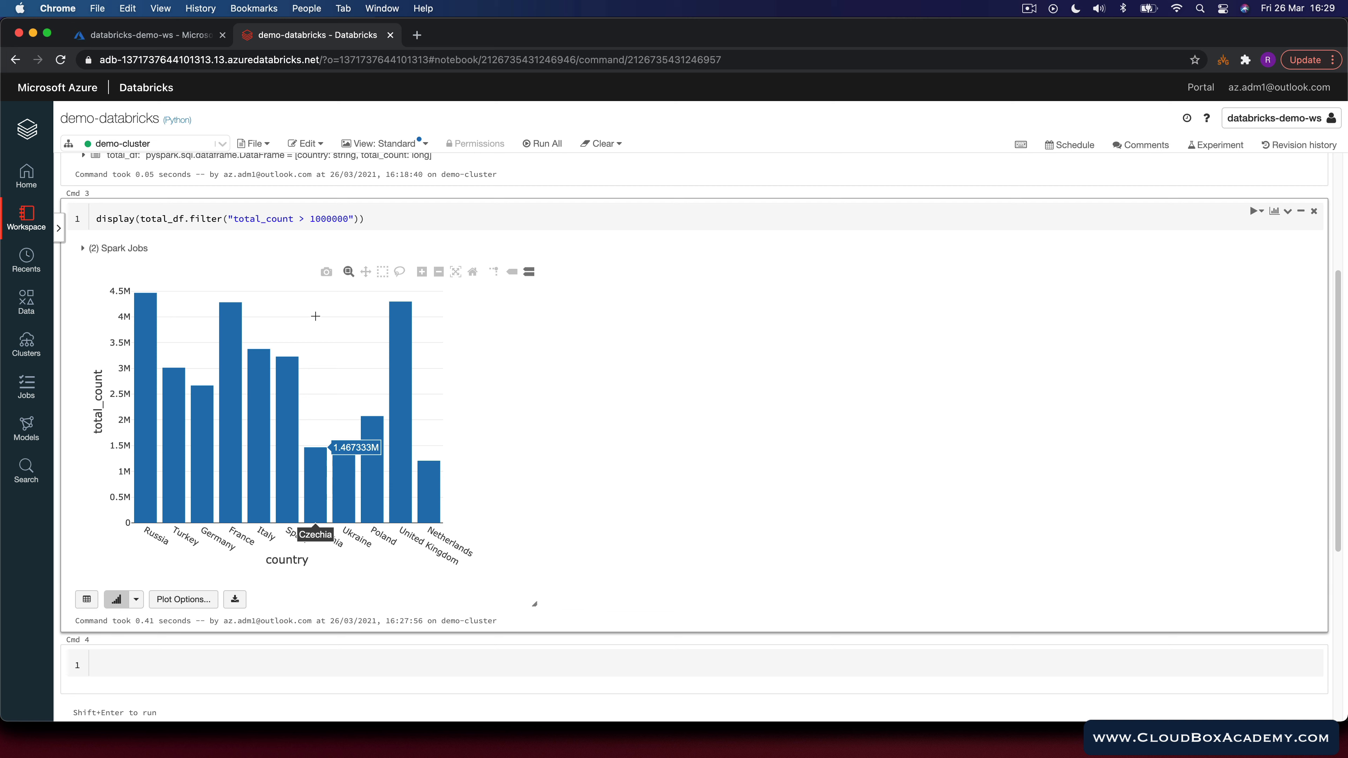
Step: Save total_df as a table named covid_cases in a new cell and run it
click(145, 665)
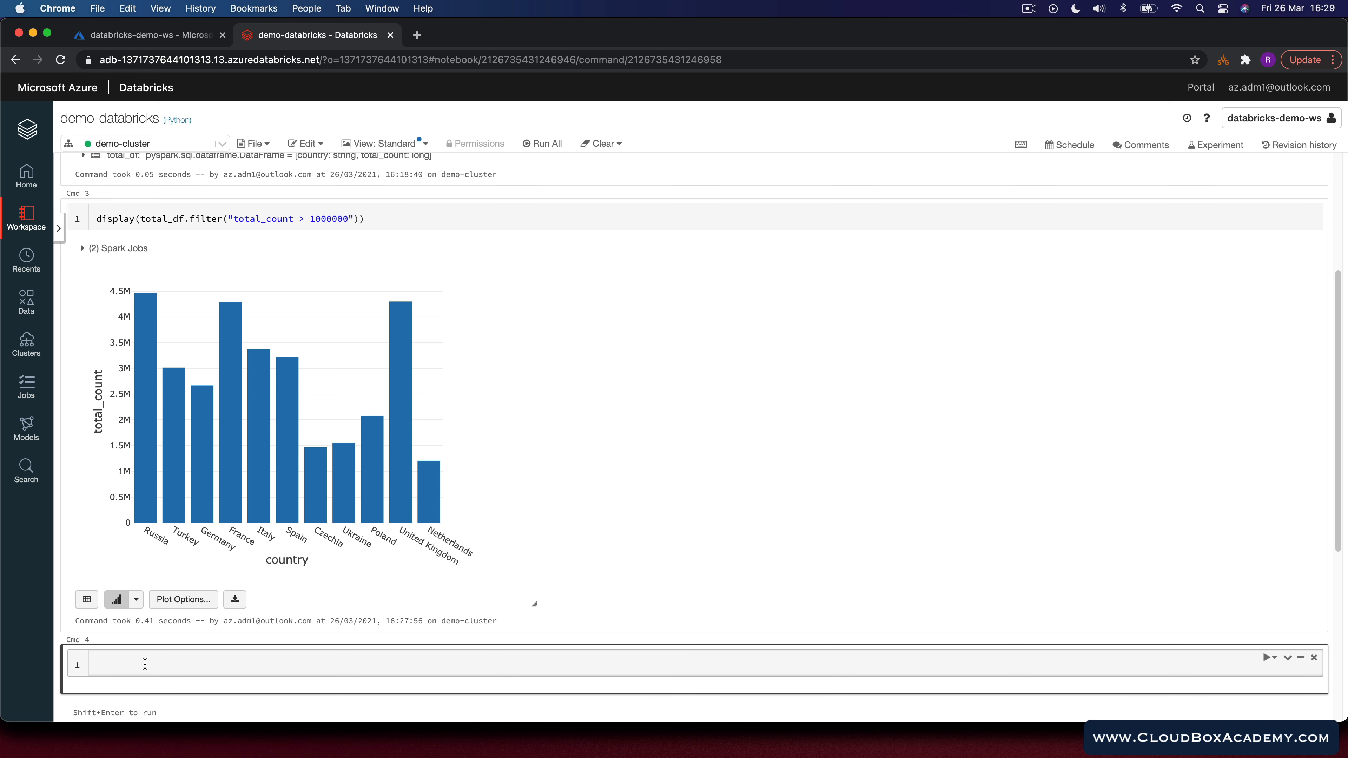
text(total_df.write.saveAsTable("covid_case)
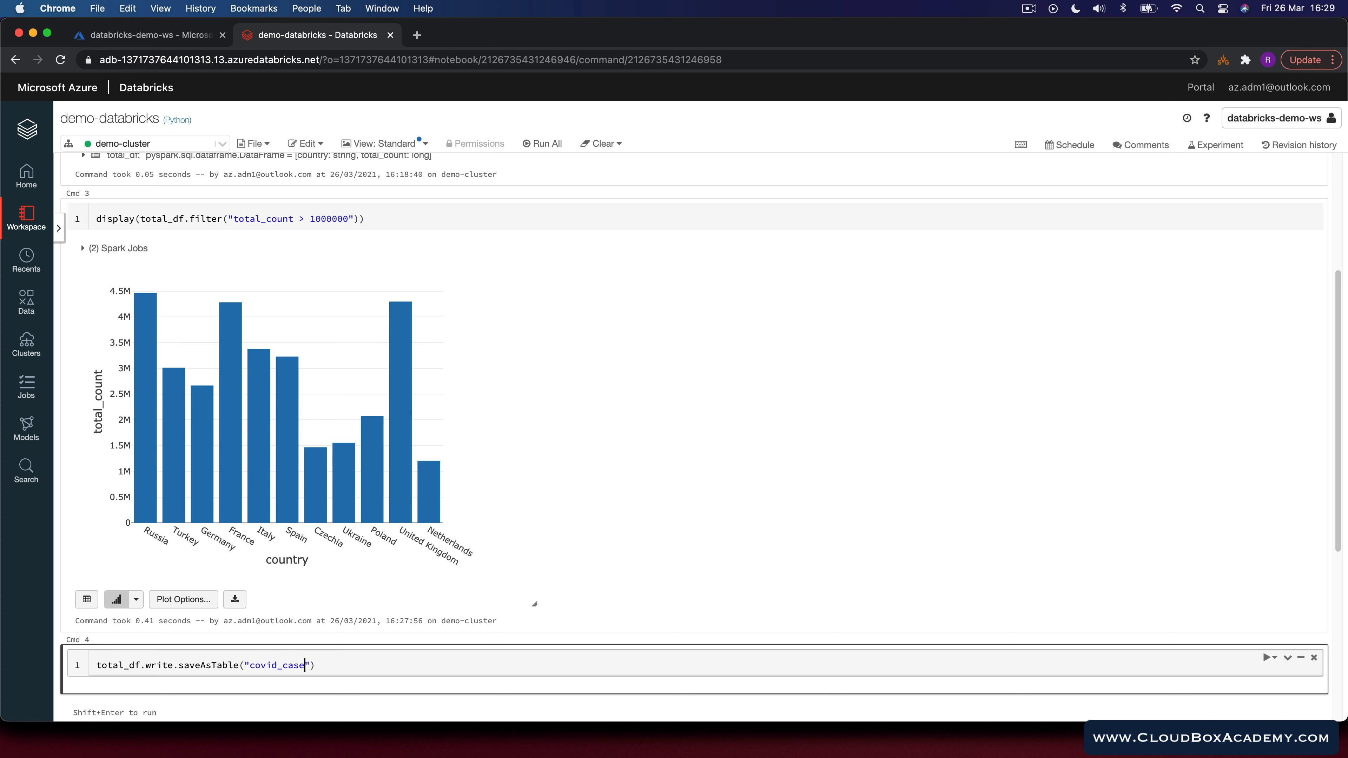
text(s)
key(shift+Return)
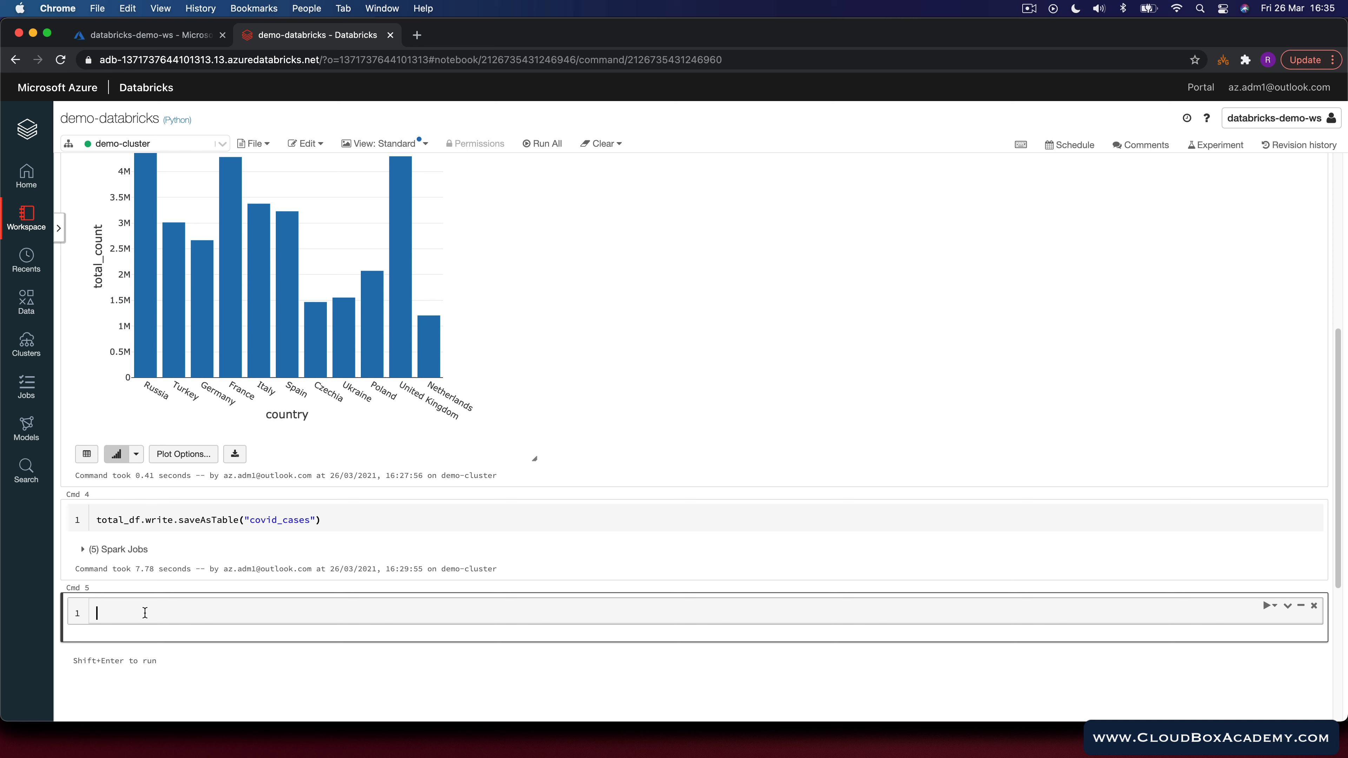
Step: Write a %sql cell with SELECT * FROM covid_cases; and run it
text(%sql)
key(Return)
text(S)
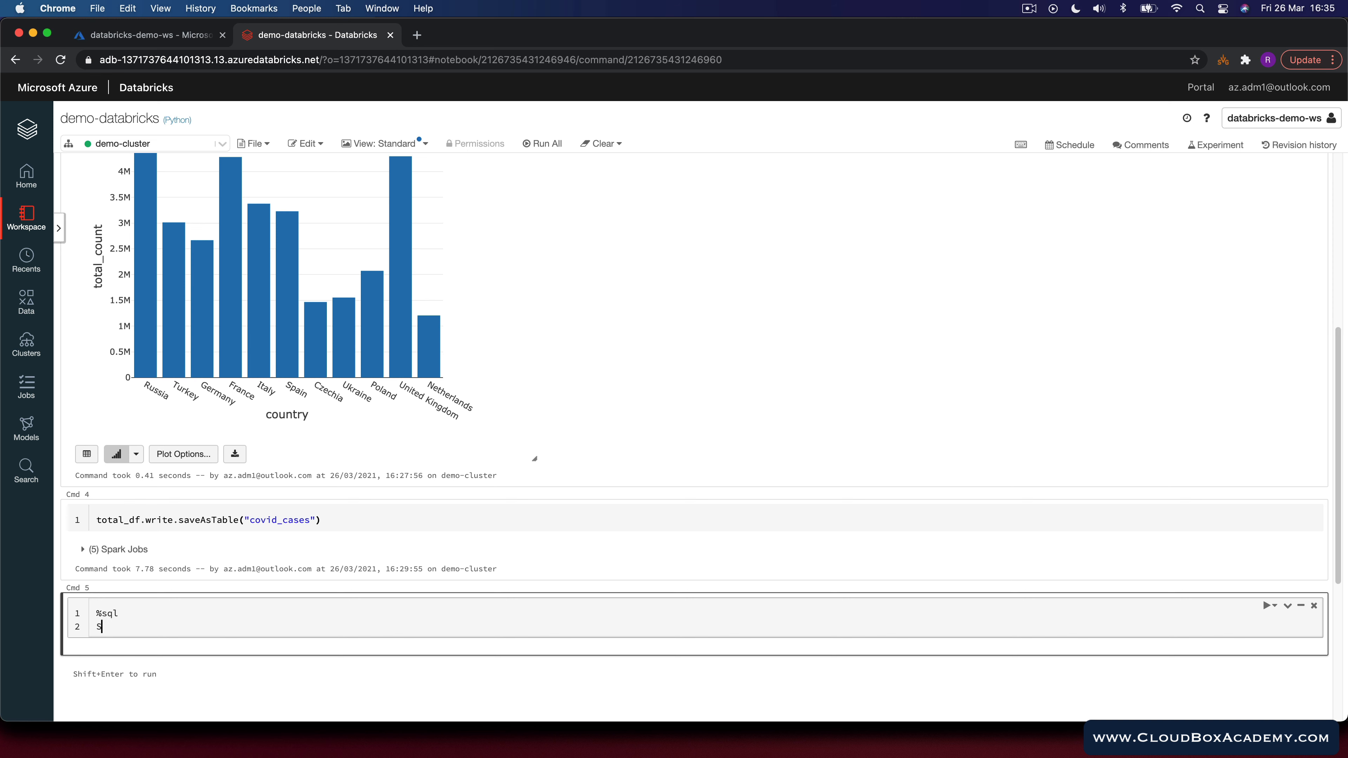
text(ELECT * FROM covid_cases;)
key(shift+Return)
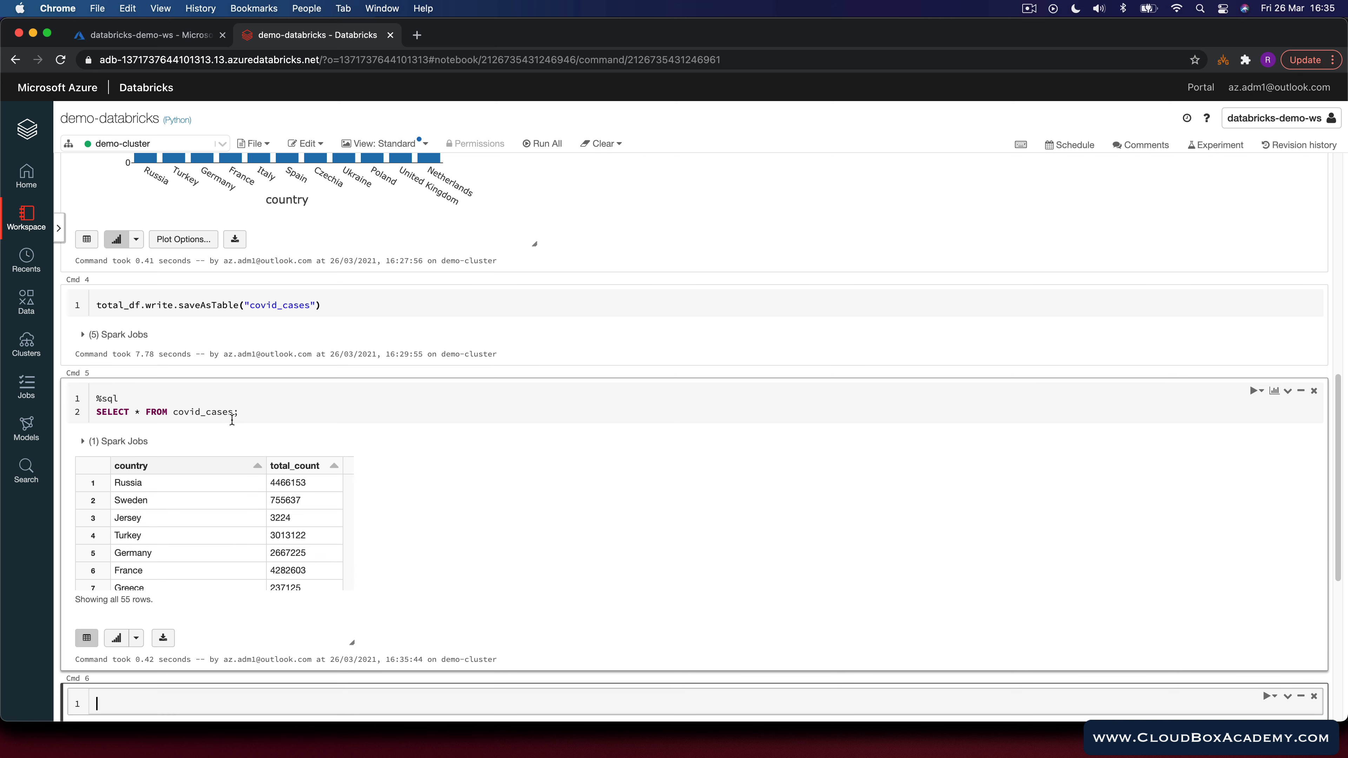
Step: Split the query across lines, add WHERE total_count > 1000000, and rerun it
click(145, 412)
key(Return)
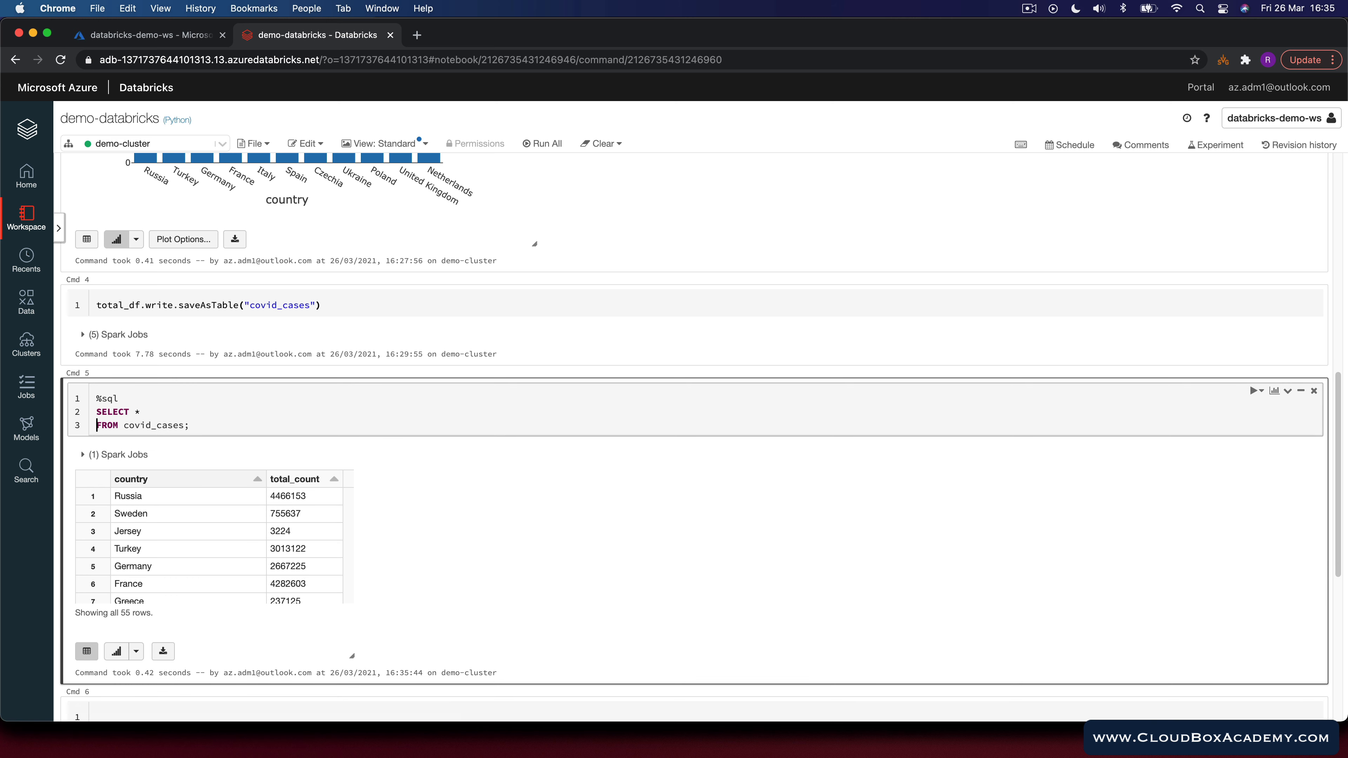
click(182, 425)
key(Return)
text(WHERE total)
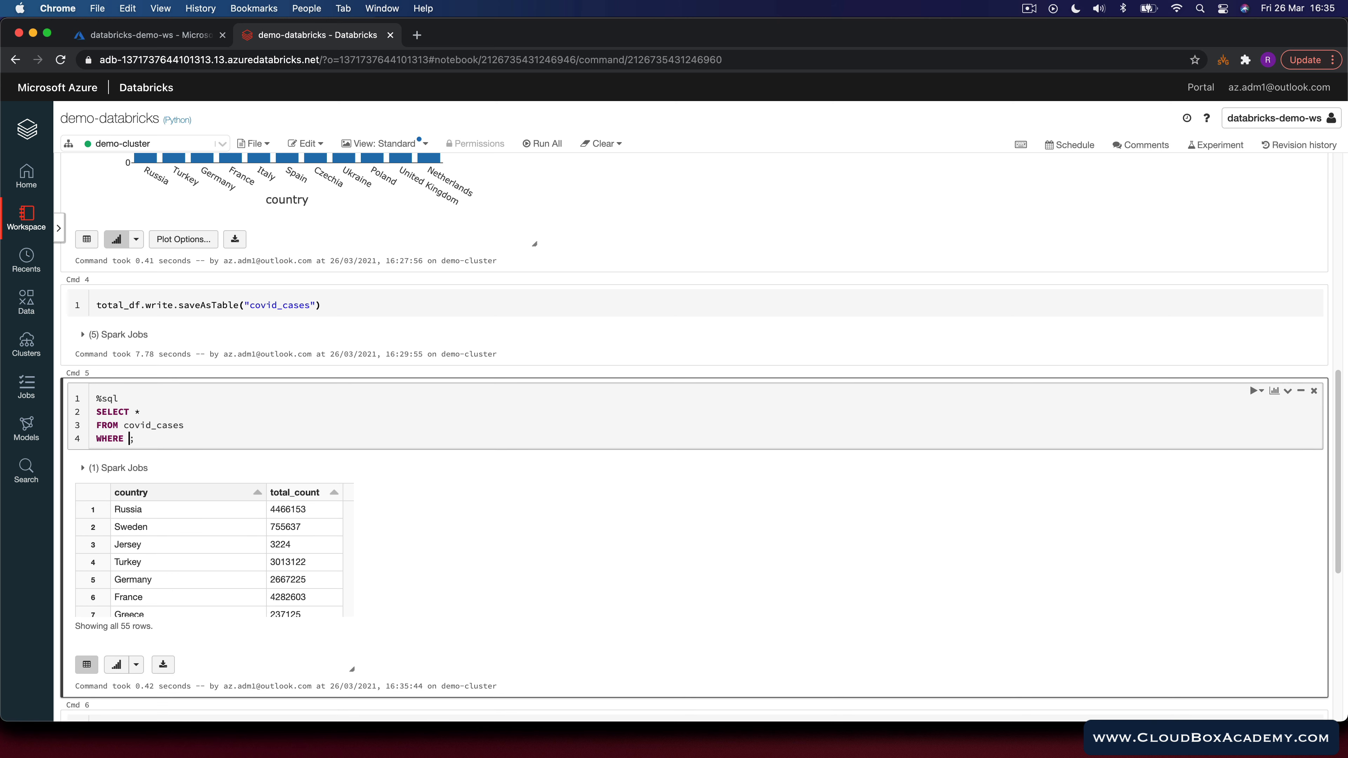
text(_count > 1000000)
key(shift+Return)
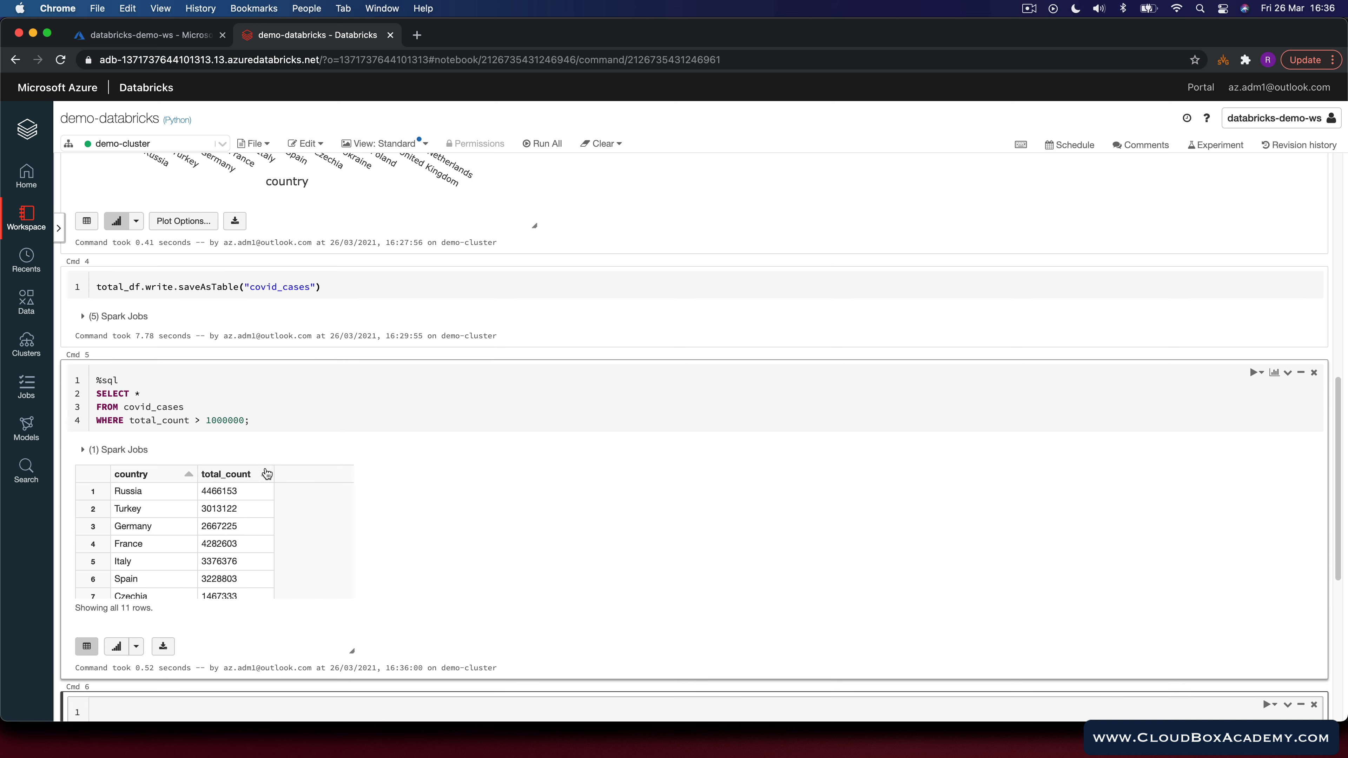
Step: Add ORDER BY total_count desc to the SQL query and rerun it
click(245, 420)
key(Return)
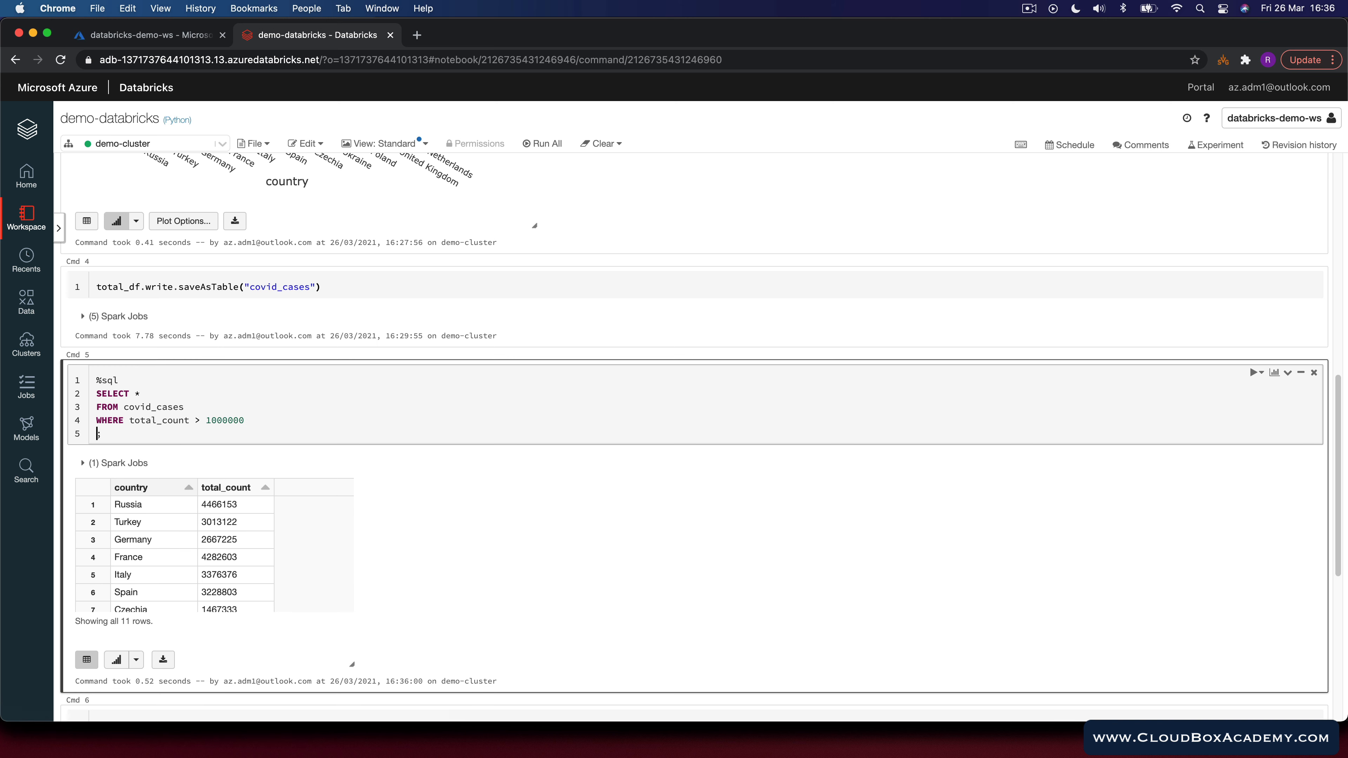
text(ORDER BY total_count desc)
key(shift+Return)
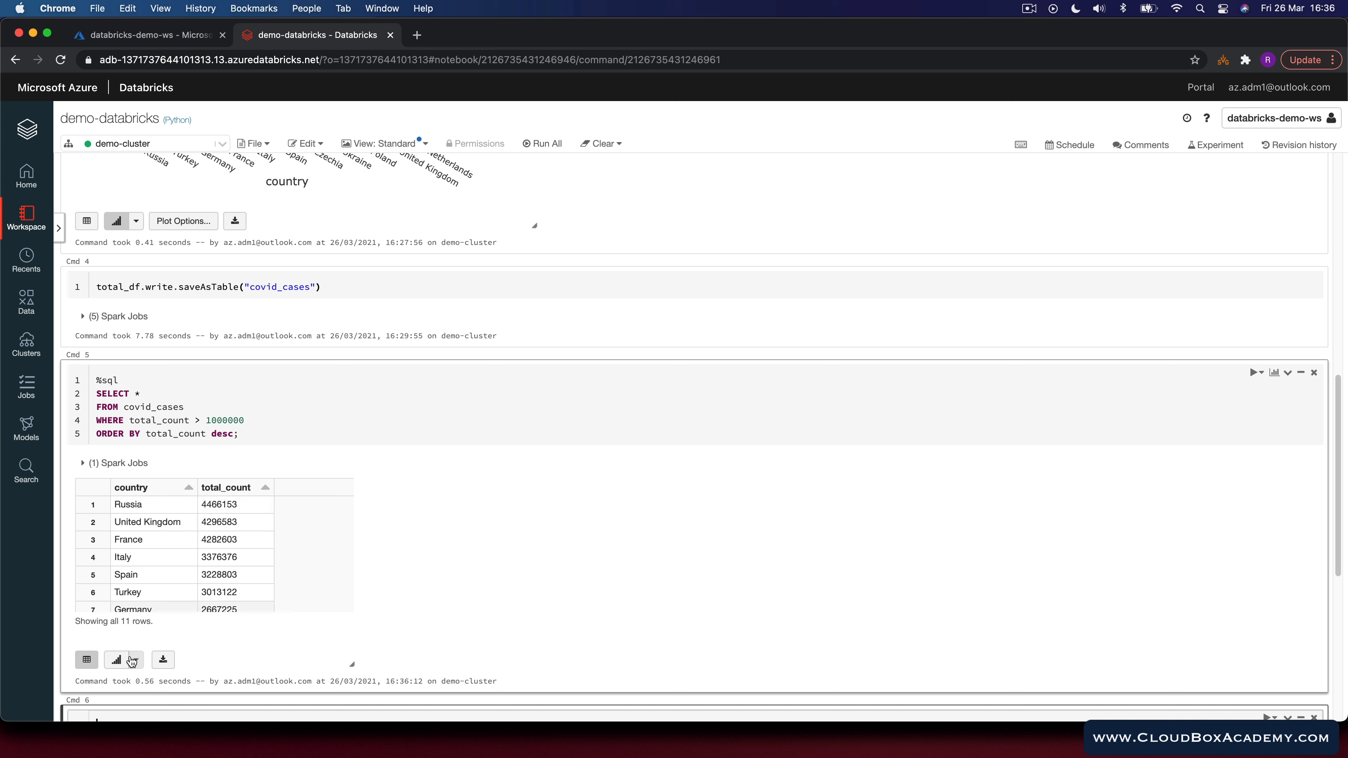
Step: Switch the SQL query result's visualization to a pie chart
click(136, 661)
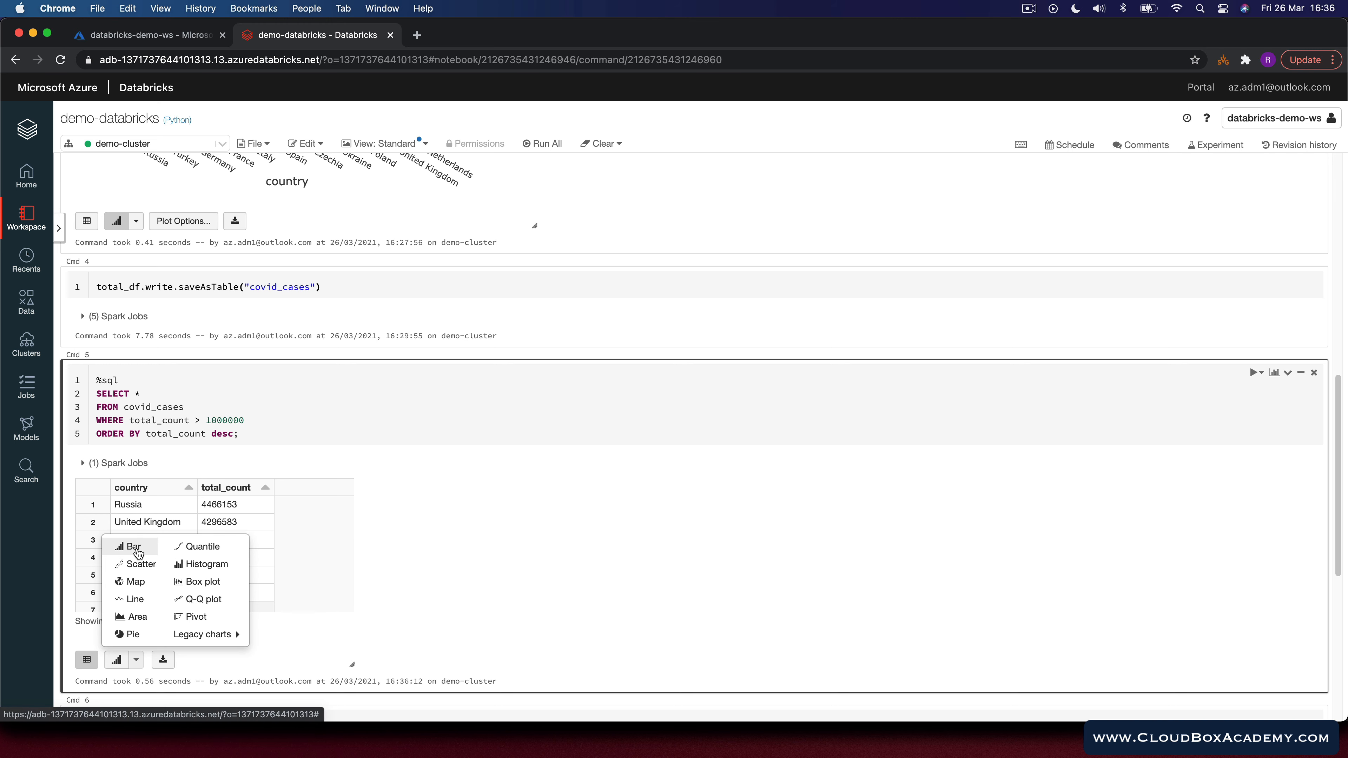
click(133, 634)
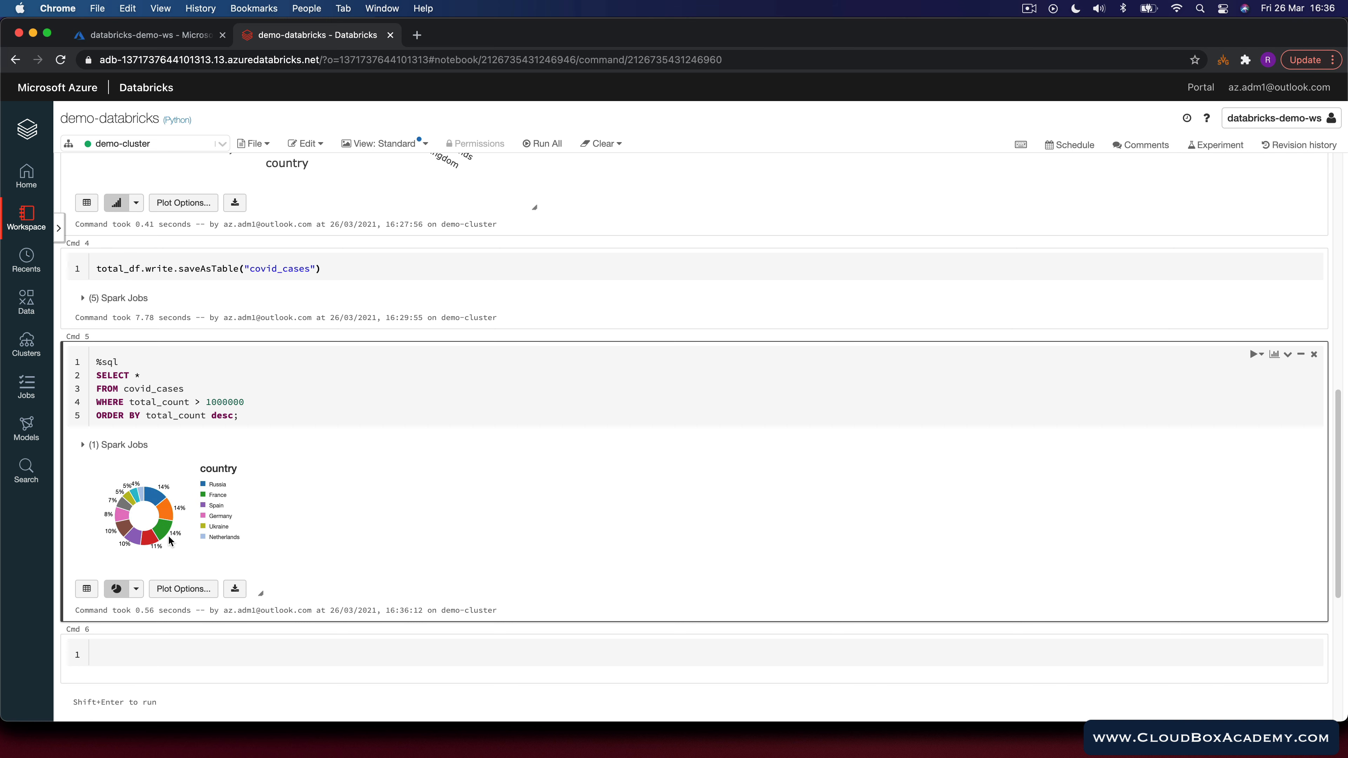
Step: Start the next empty cell with the %scala magic command
click(223, 654)
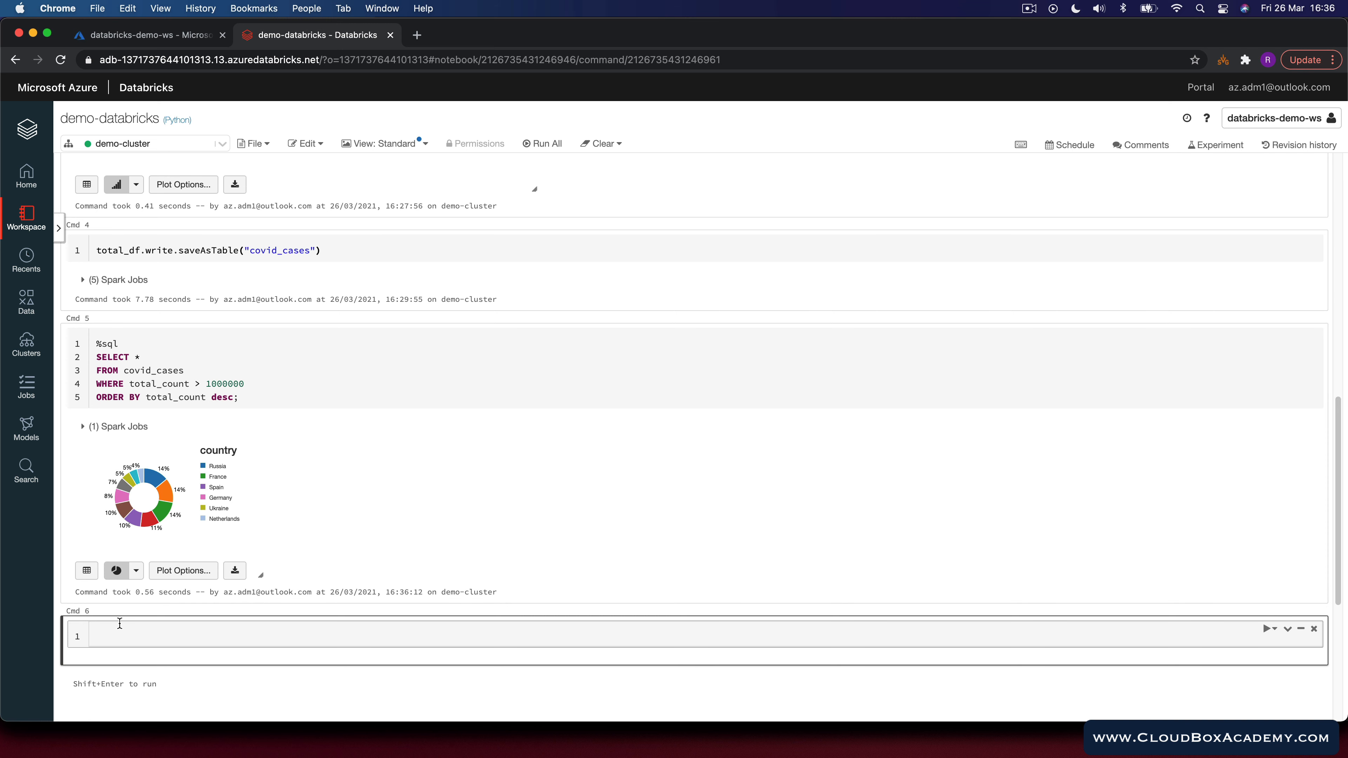
text(%scala)
key(Return)
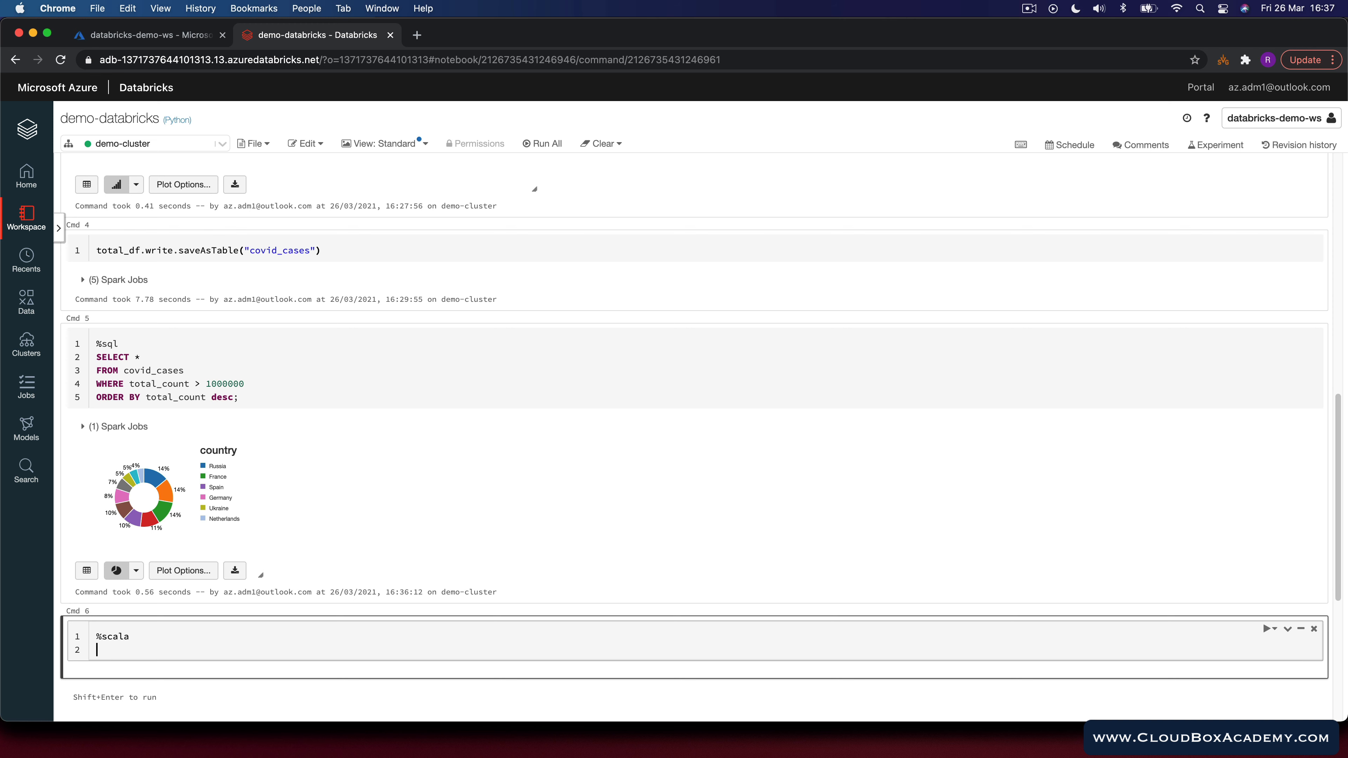